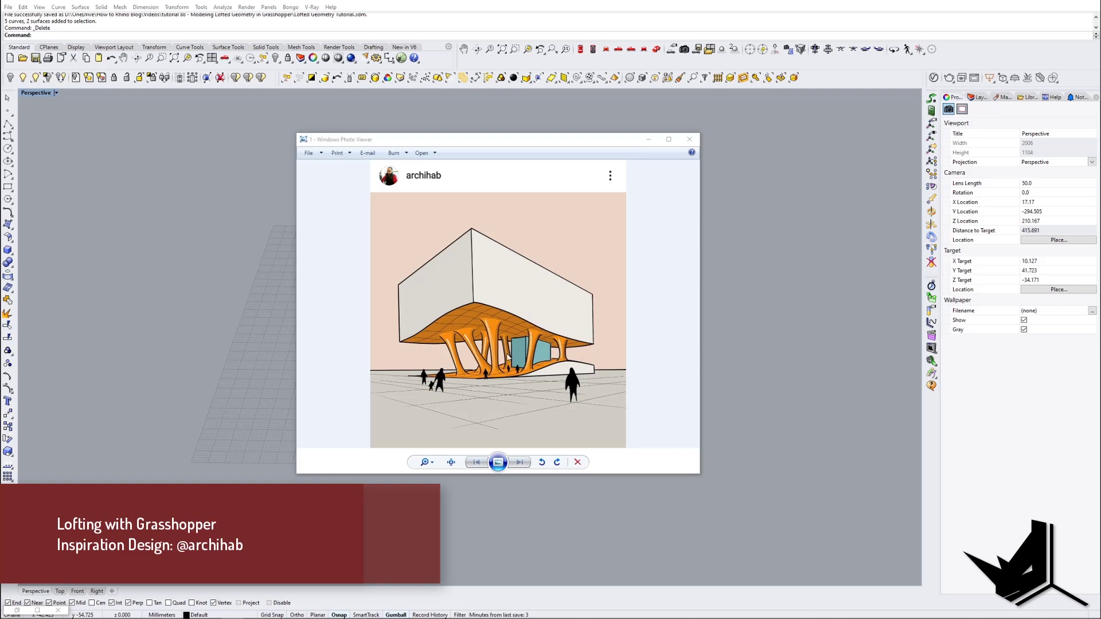
Step: Move the reference image out of the way and draw a corner-to-corner rectangle on the ground grid in the perspective view
drag(532, 143, 2, 269)
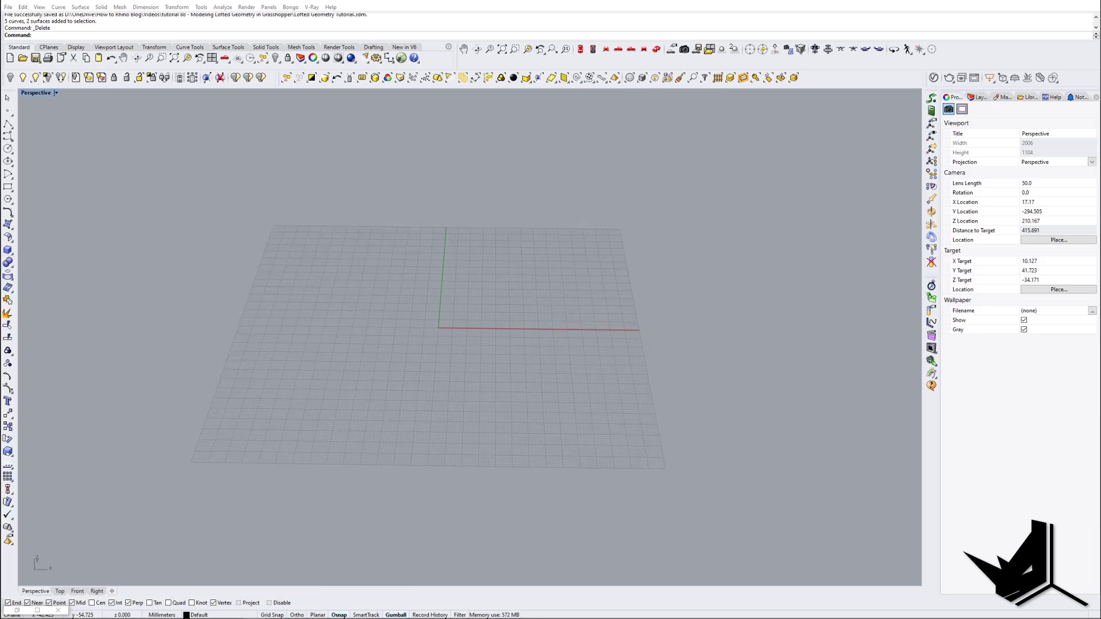
right_drag(551, 321, 427, 350)
text(Rectangle)
key(Return)
click(329, 289)
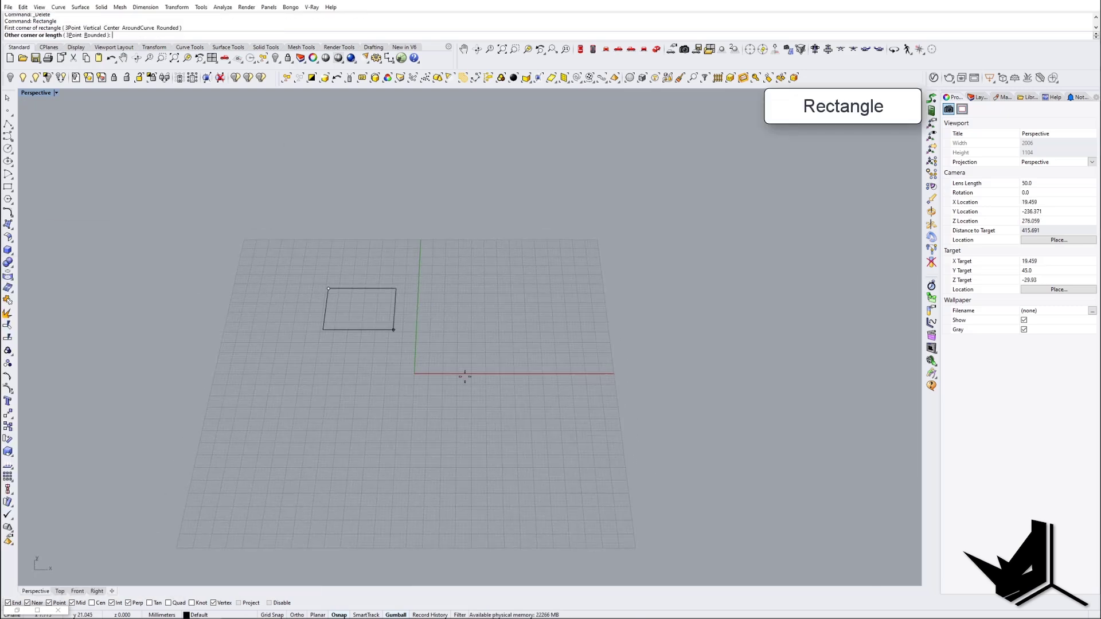
shift+right_drag(521, 471, 484, 416)
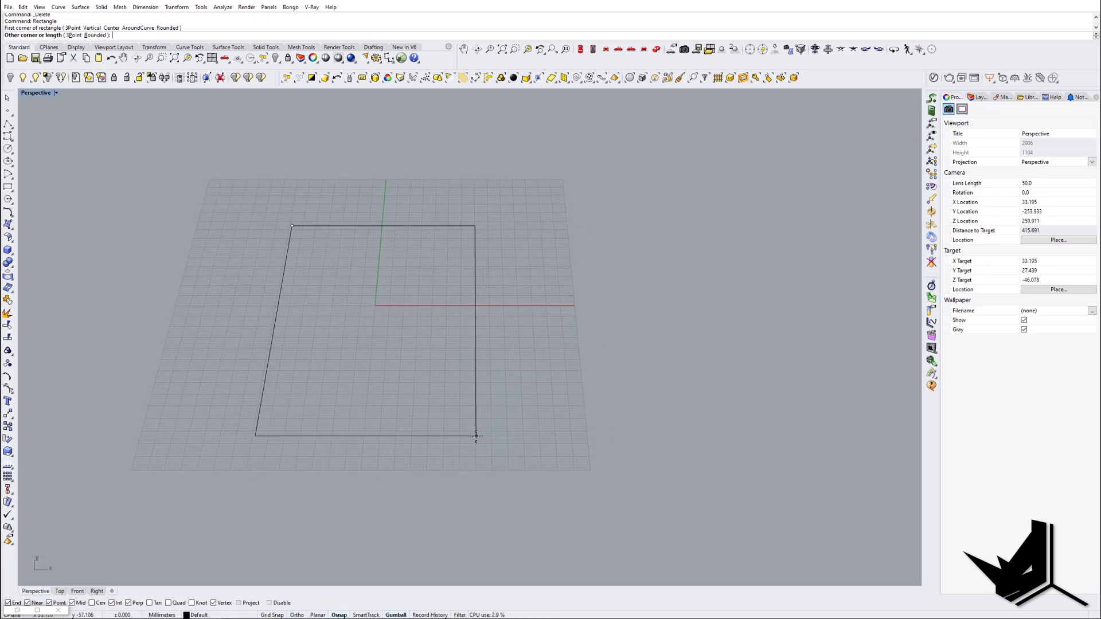
click(454, 417)
right_drag(454, 418, 567, 445)
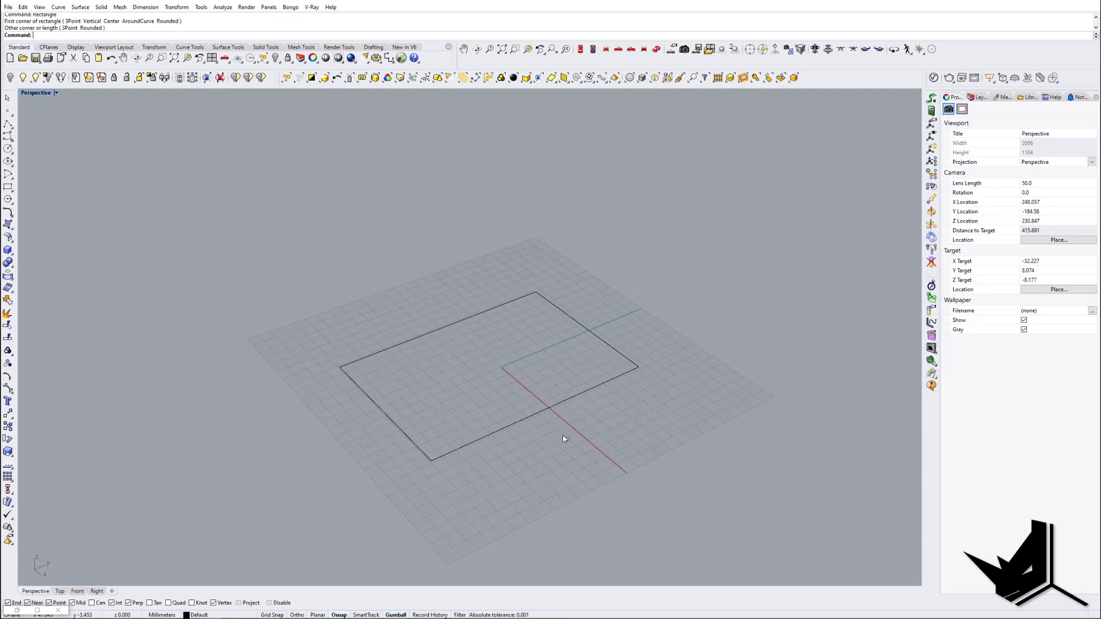
Step: Create a planar surface from the rectangle with PlanarSrf and delete the rectangle curve
click(536, 413)
right_drag(522, 398, 529, 405)
text(PS)
key(Return)
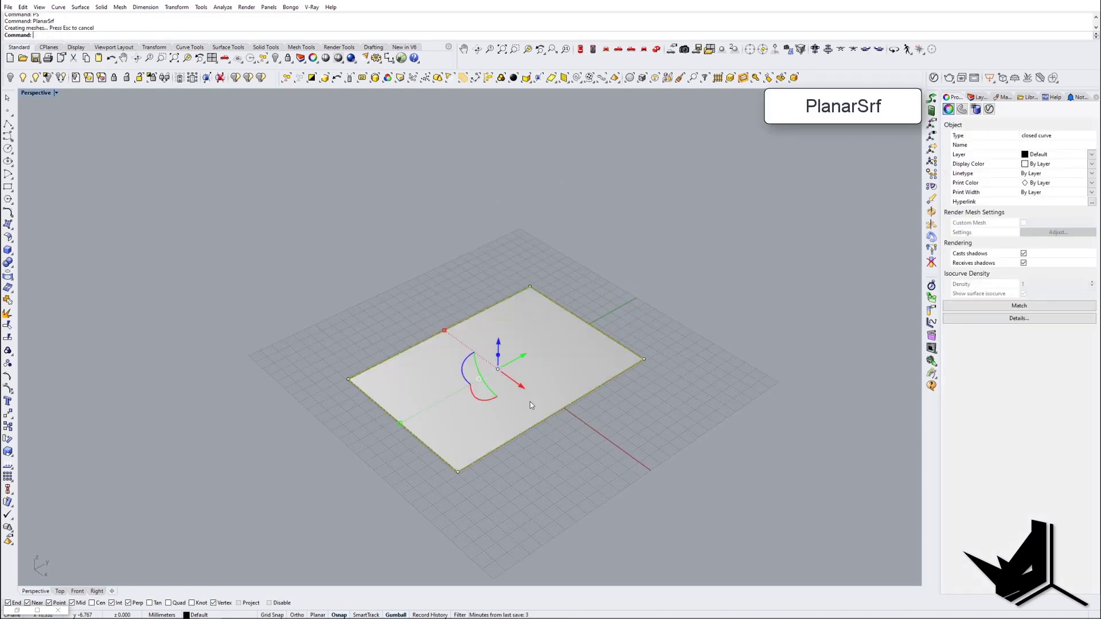
click(546, 419)
click(550, 423)
key(Delete)
Step: Rebuild the surface with a point count of 3 and degree 2 in both U and V, deleting the input
right_drag(551, 426, 517, 395)
click(532, 395)
text(Re)
key(Return)
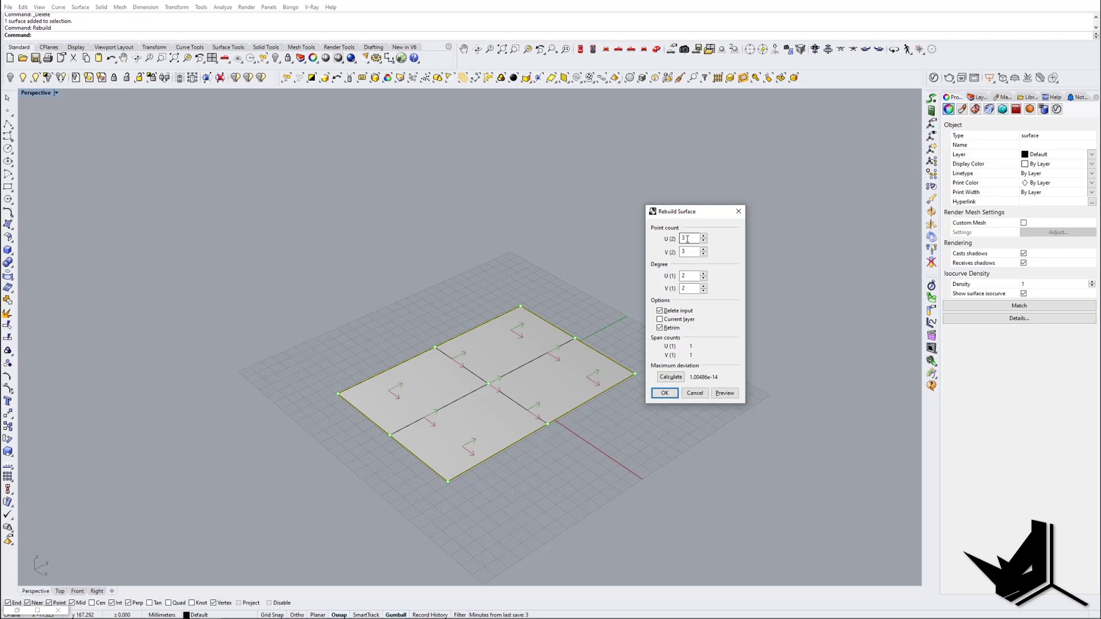
click(665, 393)
right_drag(602, 422, 564, 421)
click(526, 303)
right_drag(517, 360, 474, 371)
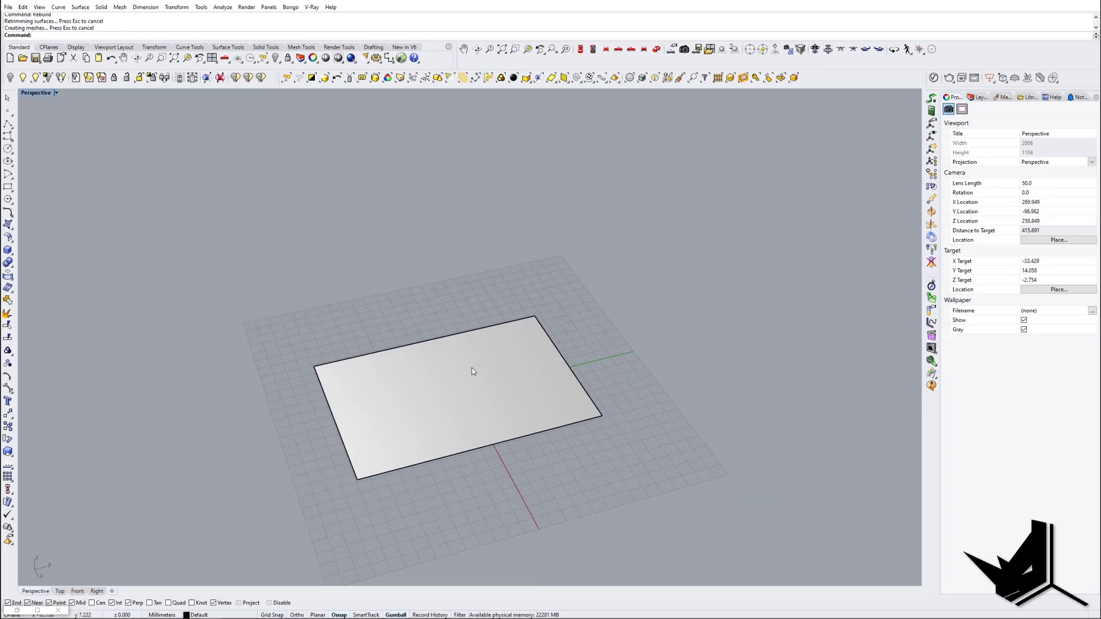
Step: Turn on the rebuilt surface's control points and raise one corner point vertically
click(486, 362)
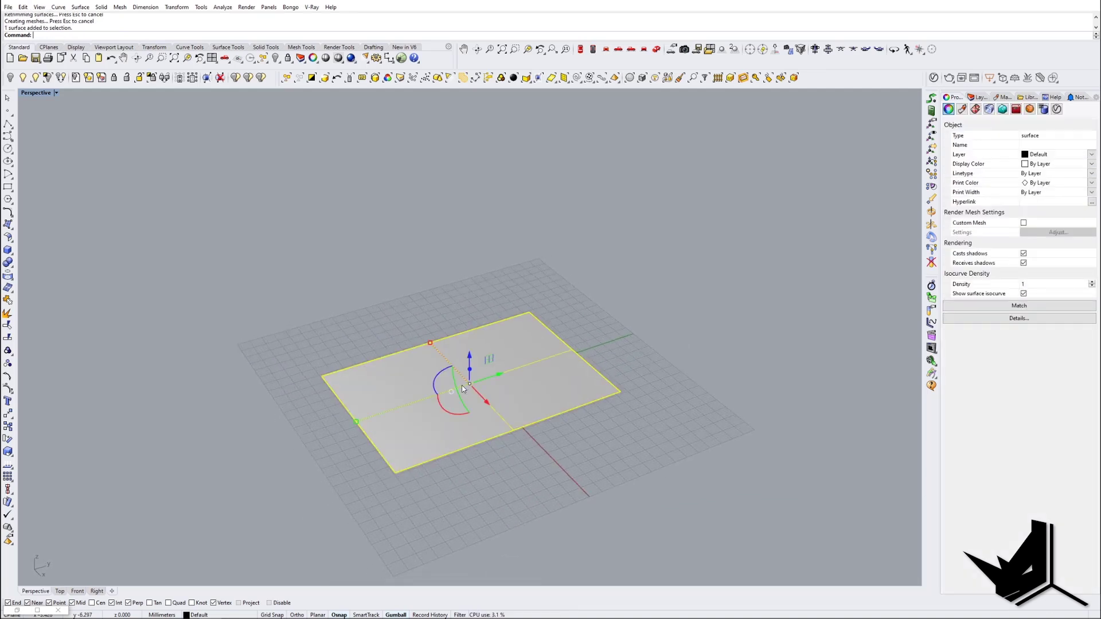
click(8, 390)
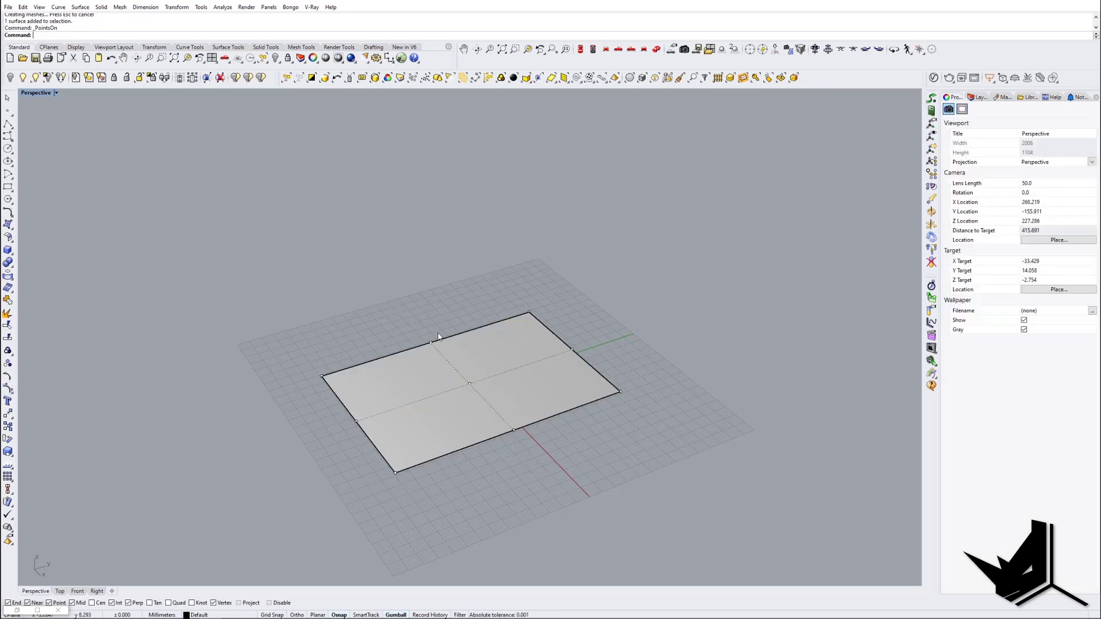
right_drag(510, 439, 489, 405)
scroll(326, 338, up, 4)
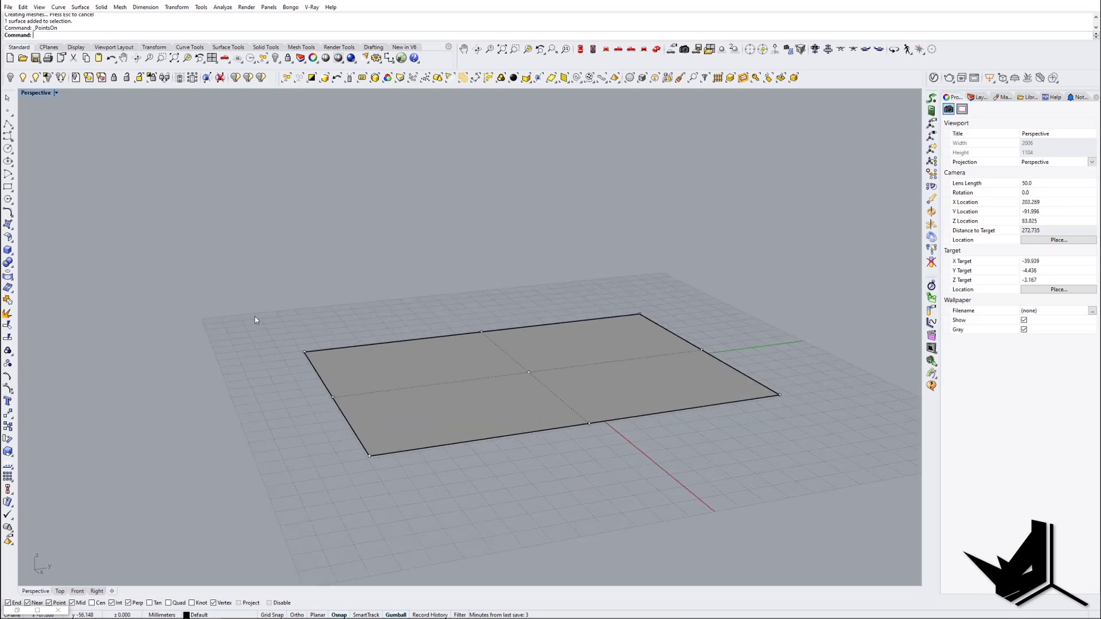
drag(328, 367, 328, 367)
drag(301, 320, 301, 275)
right_drag(598, 357, 443, 347)
Step: Shift the surface's edge and corner control points up and down to bow it into a gentle freeform arch
click(650, 318)
drag(462, 344, 432, 324)
right_drag(431, 324, 344, 307)
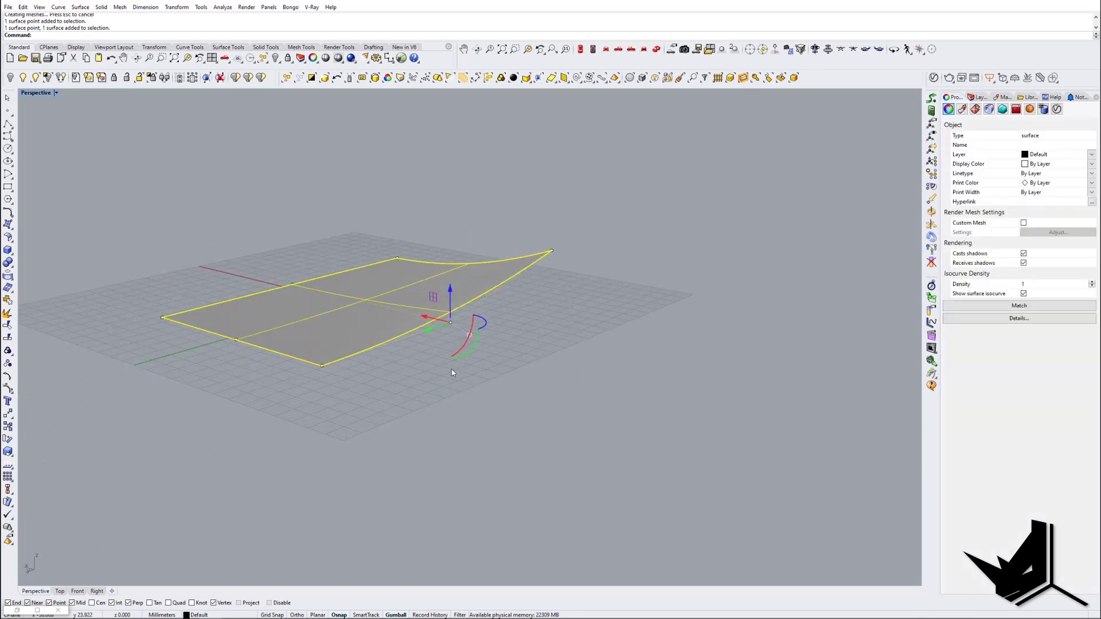
click(459, 366)
click(450, 323)
drag(450, 290, 449, 250)
right_drag(344, 304, 460, 356)
click(248, 259)
right_drag(461, 356, 372, 360)
drag(533, 296, 534, 274)
right_drag(610, 348, 504, 350)
click(580, 442)
right_drag(580, 444, 665, 401)
drag(596, 352, 597, 336)
right_drag(480, 418, 482, 481)
click(430, 386)
drag(428, 358, 426, 344)
right_drag(476, 413, 511, 368)
click(587, 367)
mouse_move(588, 344)
mouse_down()
mouse_move(591, 375)
mouse_move(591, 336)
mouse_up()
click(665, 347)
drag(668, 315, 670, 336)
right_drag(602, 369, 791, 381)
click(326, 349)
drag(327, 321, 328, 332)
right_drag(636, 390, 376, 375)
click(461, 393)
drag(463, 375, 462, 356)
right_drag(349, 367, 501, 338)
click(373, 383)
drag(374, 352, 374, 349)
right_drag(367, 344, 472, 370)
click(684, 347)
Step: Duplicate the arched surface straight up to make a second surface above it
right_drag(713, 455, 487, 421)
right_drag(541, 395, 494, 376)
click(494, 376)
alt+drag(475, 360, 478, 287)
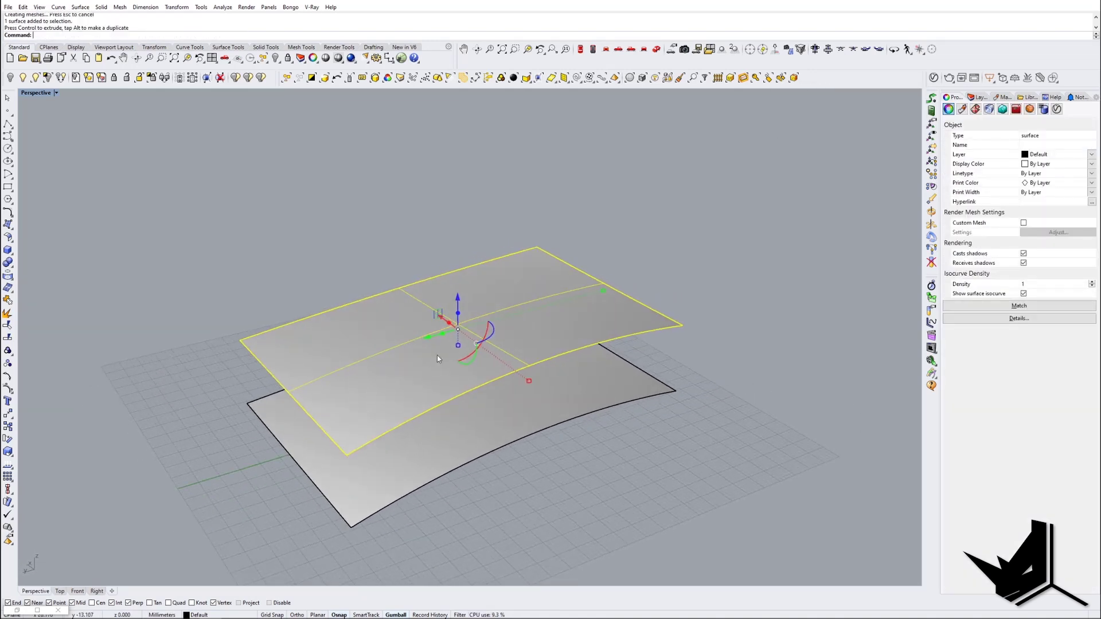
Step: Rotate the upper copy 180° about the vertical axis and flip it 180° about a horizontal axis
click(493, 335)
text(180)
key(Return)
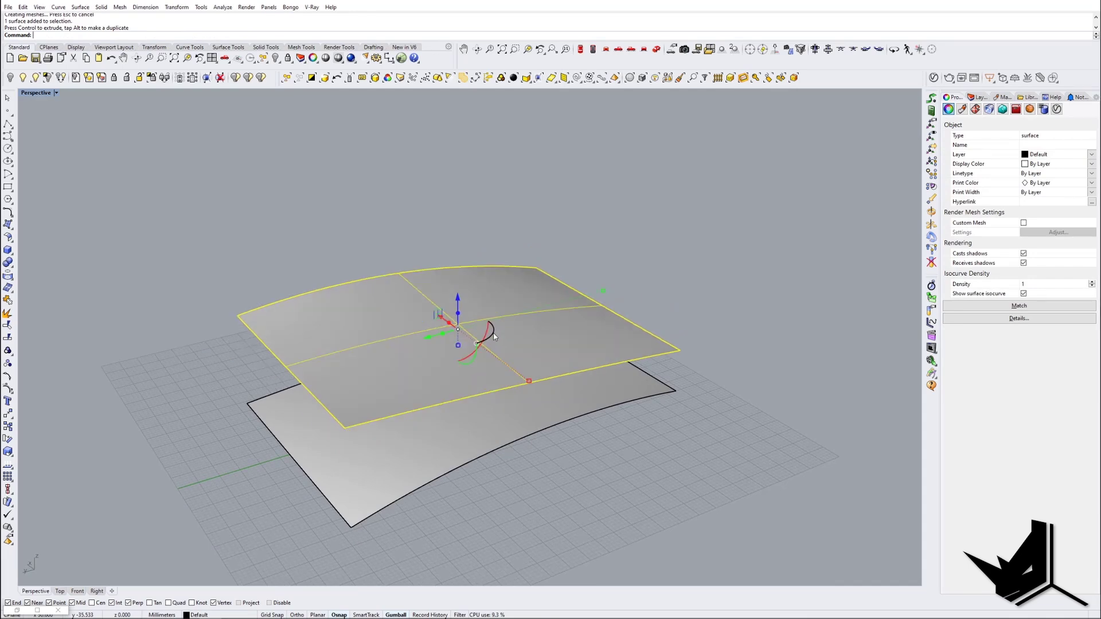
right_drag(483, 359, 529, 338)
click(526, 336)
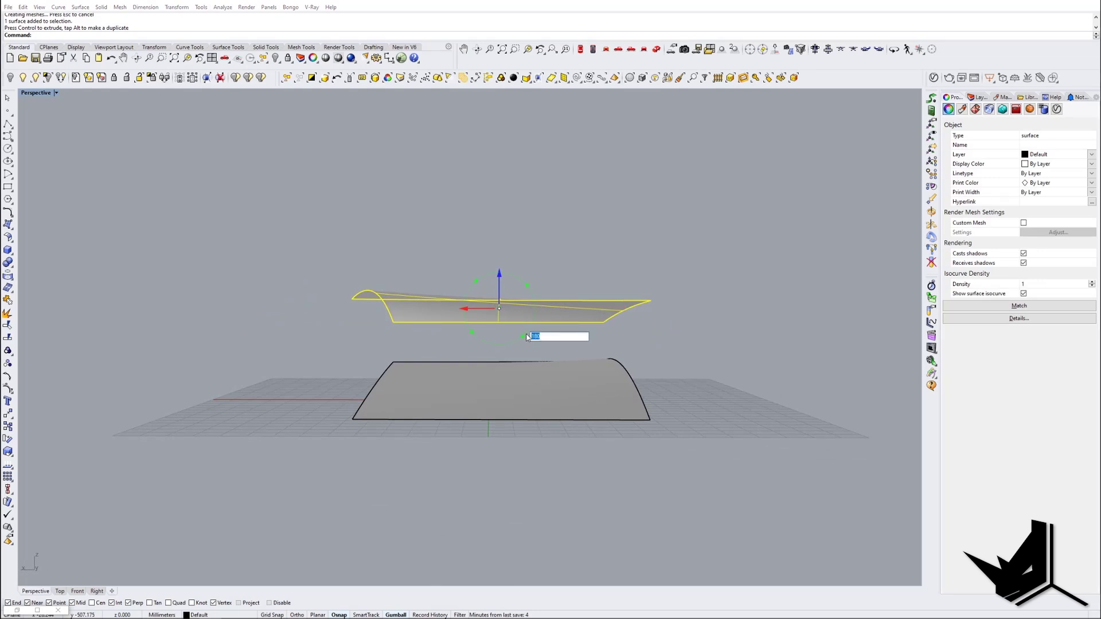
key(Return)
click(728, 375)
right_drag(728, 375, 504, 380)
Step: Turn on the upper surface's control points and move them vertically to give it its own curvature with lifted edges
click(458, 342)
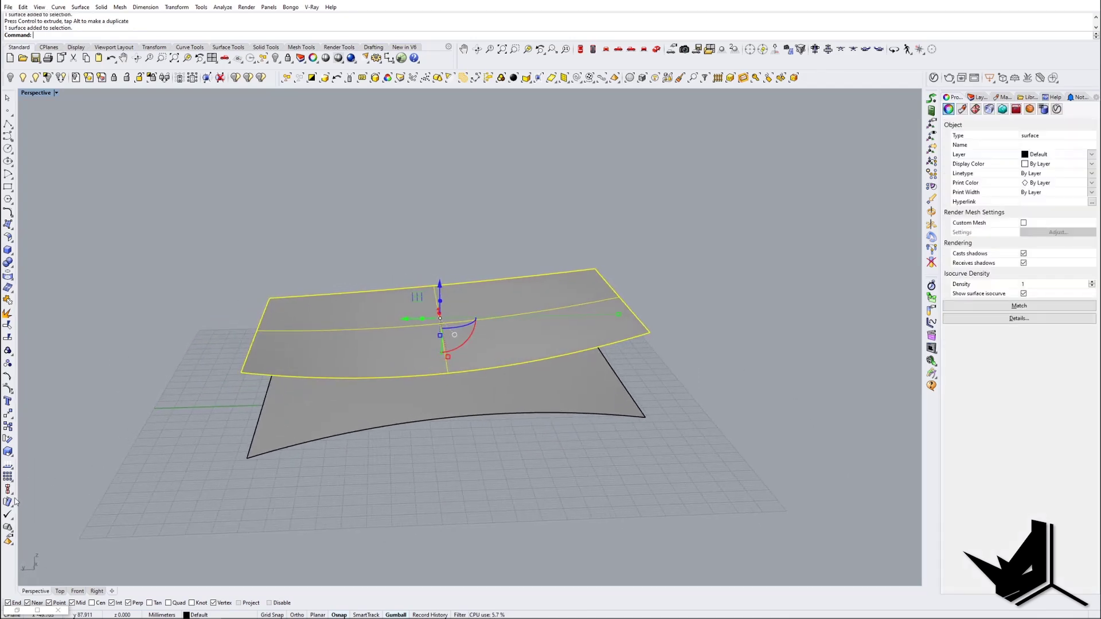
click(9, 390)
right_drag(385, 464, 372, 411)
drag(482, 356, 420, 336)
right_drag(420, 336, 484, 339)
drag(379, 255, 421, 330)
drag(398, 276, 392, 236)
right_drag(392, 236, 370, 247)
right_drag(498, 319, 442, 338)
click(445, 323)
drag(641, 268, 681, 305)
shift+click(445, 323)
drag(555, 282, 557, 294)
right_drag(614, 344, 419, 344)
click(503, 348)
drag(505, 315, 511, 243)
right_drag(510, 269, 418, 285)
click(422, 361)
drag(422, 328, 422, 283)
right_drag(379, 321, 519, 353)
key(Escape)
click(519, 352)
click(514, 318)
key(Return)
key(Escape)
right_drag(544, 424, 637, 360)
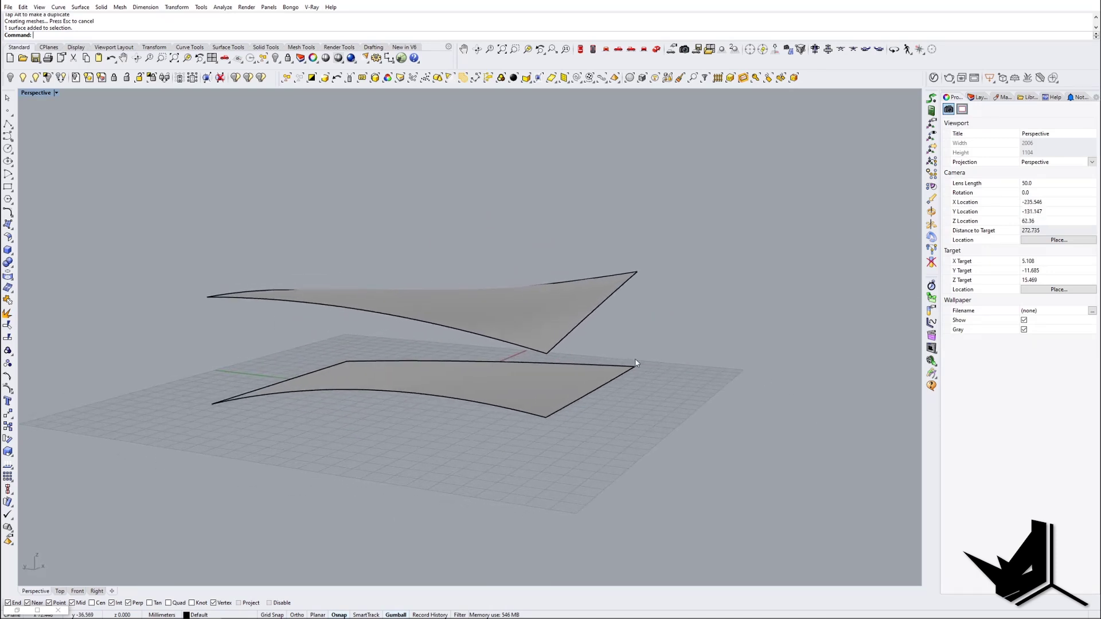
right_drag(370, 397, 478, 400)
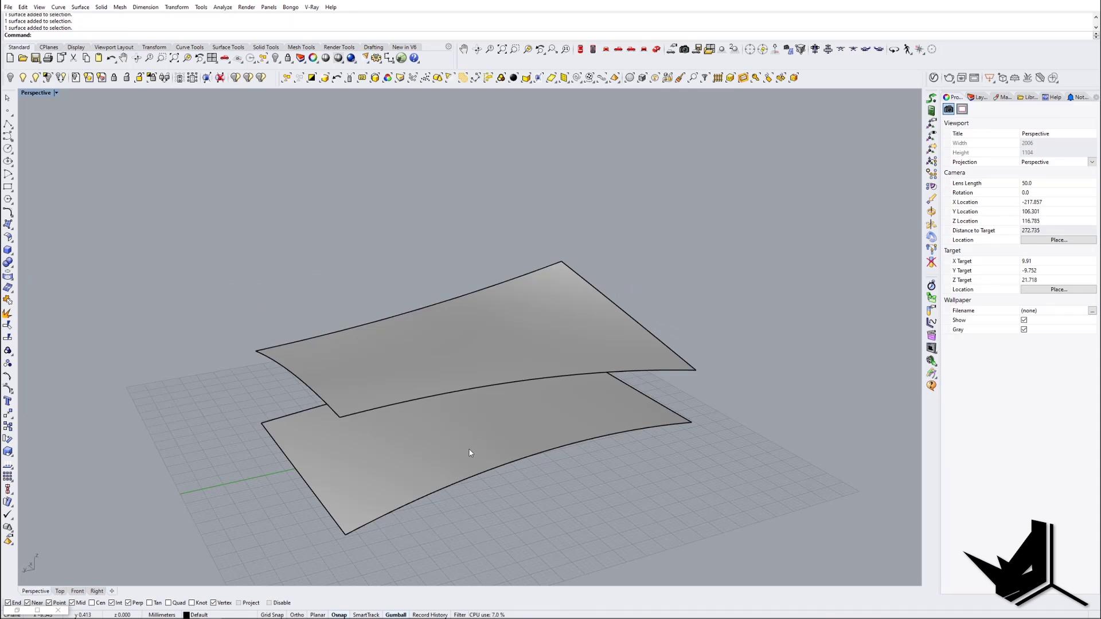
Step: Extrude the lower curved surface straight down into a solid block
right_drag(469, 451, 493, 396)
click(470, 444)
ctrl+alt+drag(470, 327, 484, 444)
key(Escape)
right_drag(482, 390, 474, 437)
Step: Extrude the upper curved surface straight up into a tall solid block
click(465, 300)
shift+right_drag(464, 300, 483, 367)
ctrl+alt+drag(486, 346, 467, 228)
key(Escape)
right_drag(466, 228, 491, 295)
Step: Turn on the upper block's solid points and flatten its four top points to one height with SetPt, using only Set Z
click(531, 266)
text(Save)
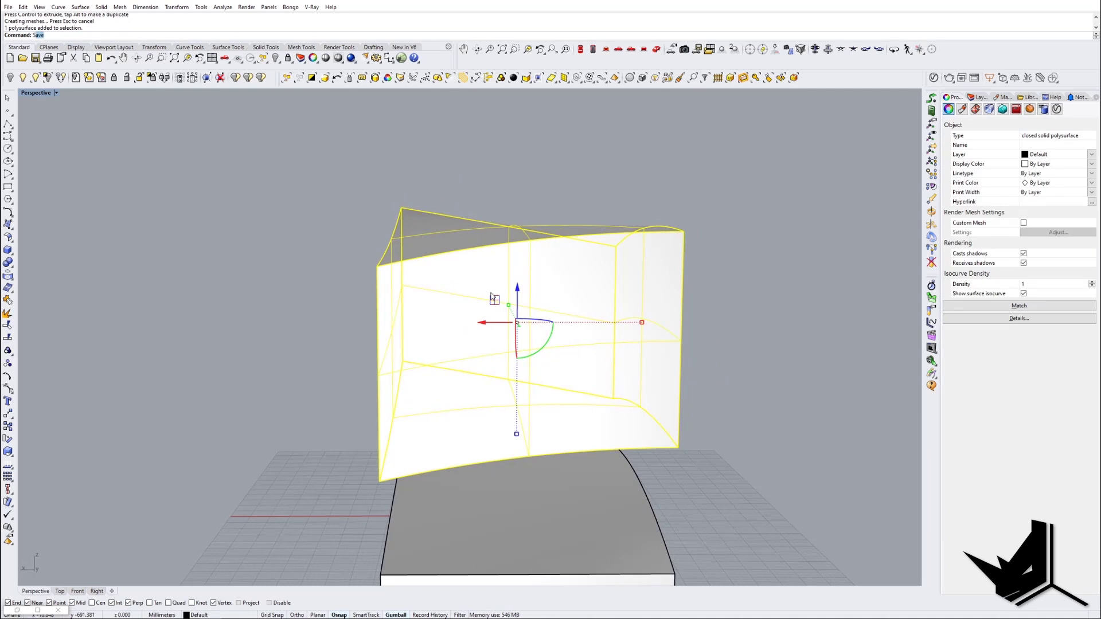
text(olidPtOn)
key(Return)
drag(305, 168, 786, 310)
right_drag(786, 310, 730, 310)
text(Se)
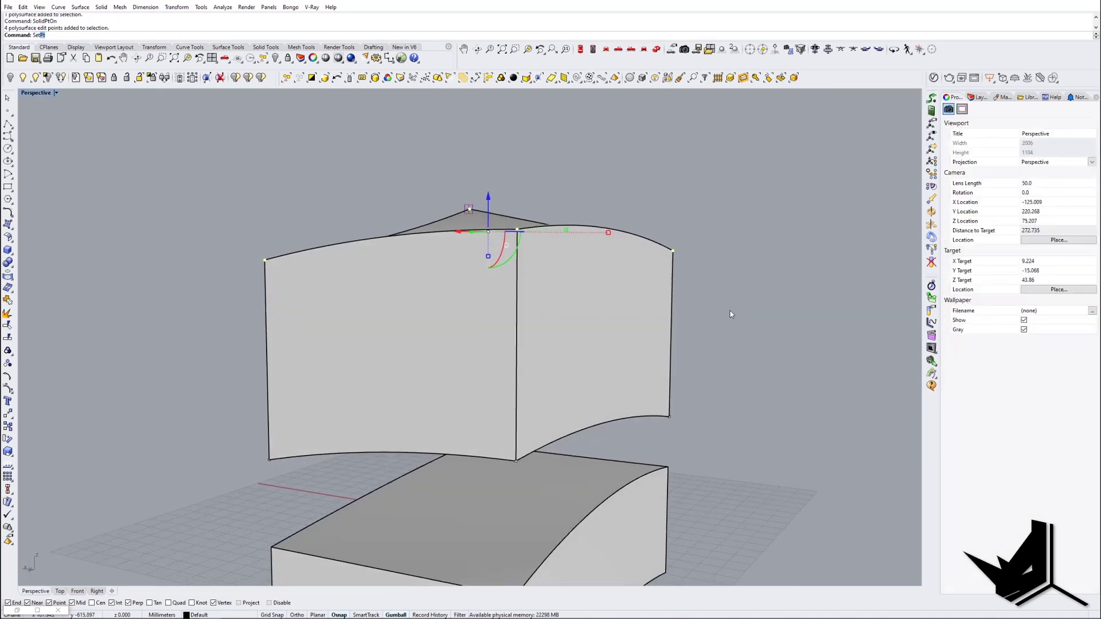
key(Return)
click(555, 288)
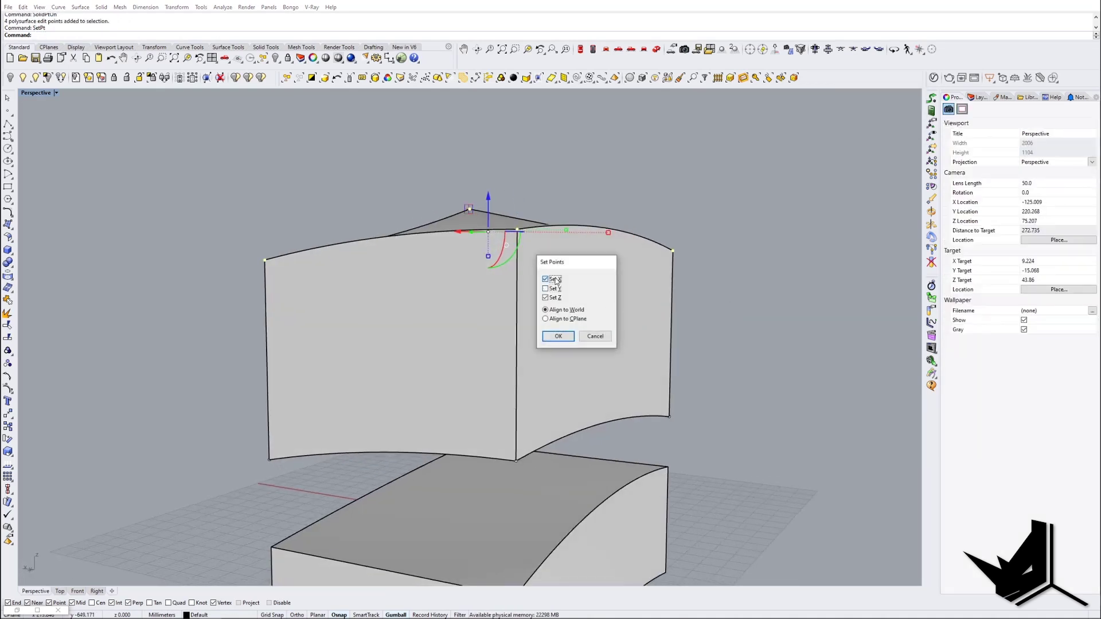
click(558, 336)
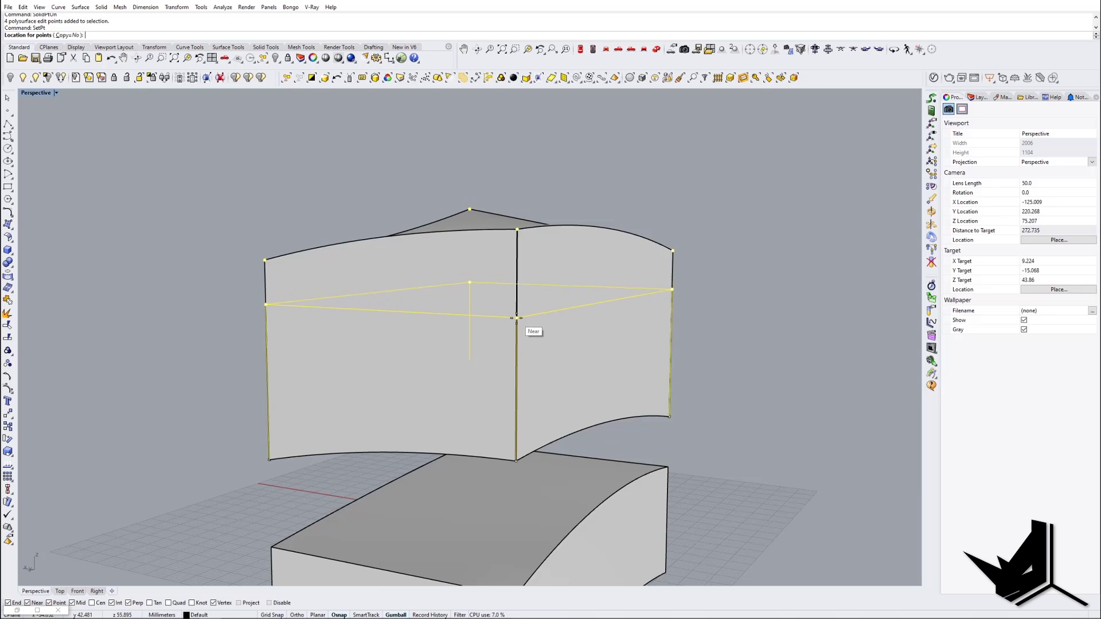
click(517, 308)
right_drag(550, 361, 513, 302)
Step: Draw a line beside the lower block and extrude it into a horizontal cutting plane that passes through the whole block
click(510, 404)
right_drag(510, 404, 496, 421)
text(L)
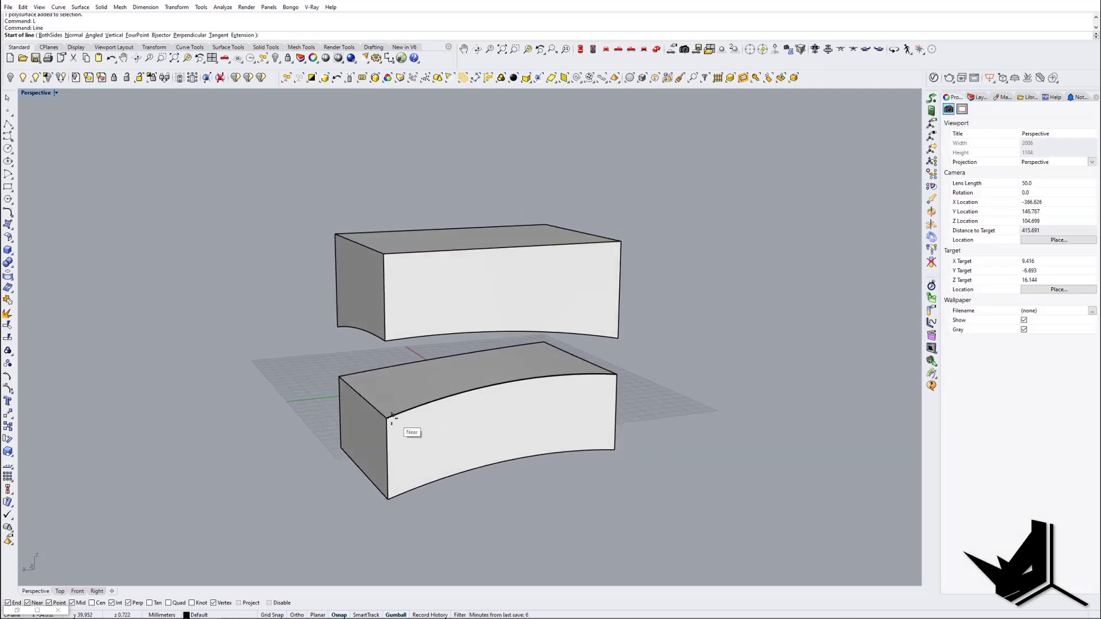
key(Return)
drag(666, 388, 659, 397)
right_drag(659, 396, 718, 418)
drag(559, 371, 635, 389)
right_drag(635, 388, 651, 408)
ctrl+drag(631, 379, 344, 327)
right_drag(674, 441, 580, 404)
key(Escape)
Step: Split the lower block with the horizontal plane using BooleanSplit
text(BooleanSplit)
key(Return)
click(562, 383)
key(Return)
click(673, 397)
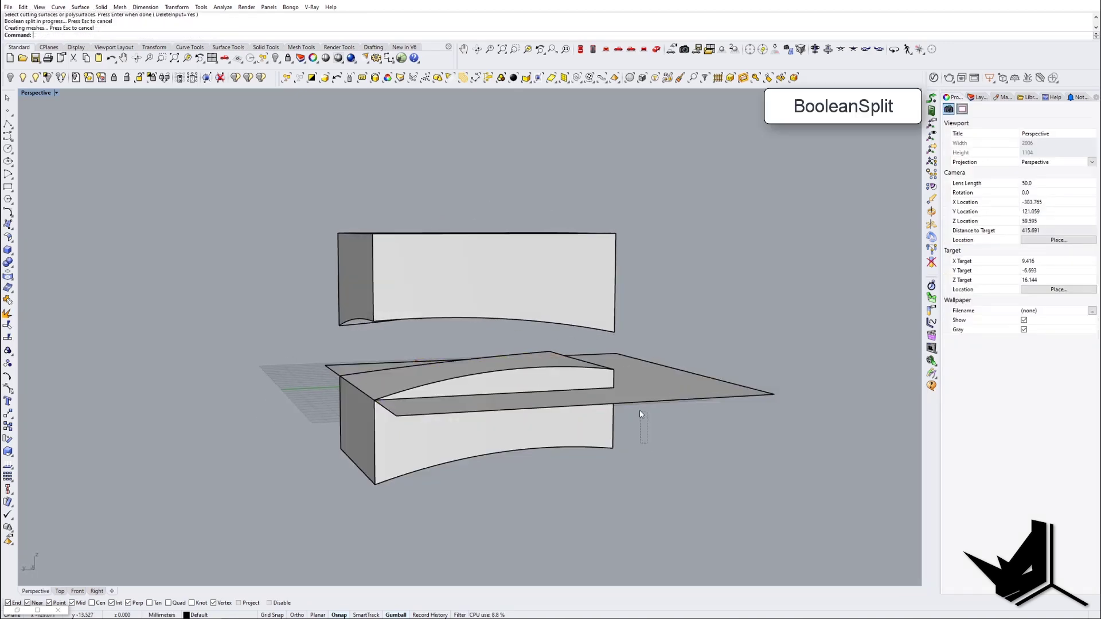
Step: Delete the cutting plane and the part of the lower block beneath it
click(640, 401)
key(Delete)
click(609, 414)
key(Delete)
Step: Extract the upper block's curved underside and the lower block's curved top face with ExtractSrf
right_drag(614, 421, 446, 313)
scroll(518, 452, up, 8)
click(479, 442)
key(Escape)
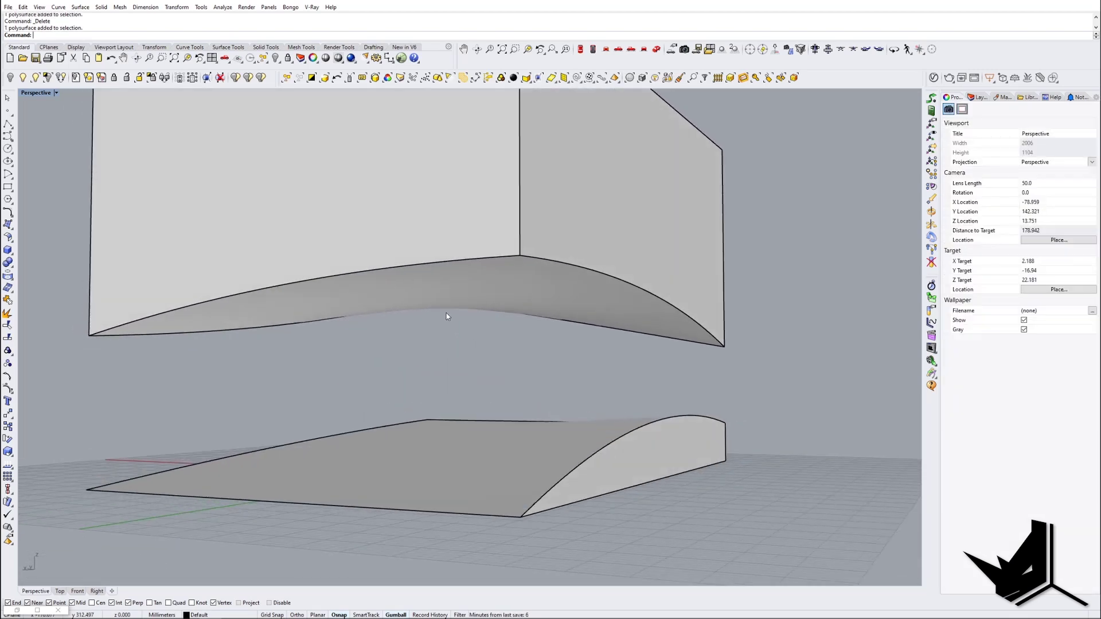
ctrl+shift+click(477, 299)
ctrl+shift+click(479, 440)
right_drag(479, 440, 513, 453)
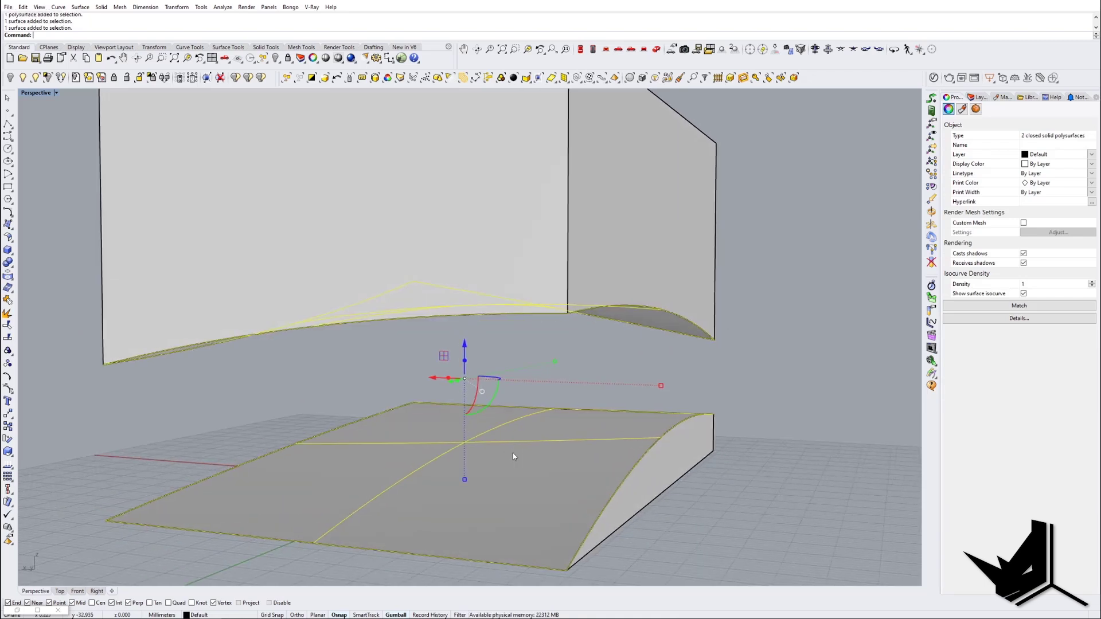
text(ractSrf)
key(Return)
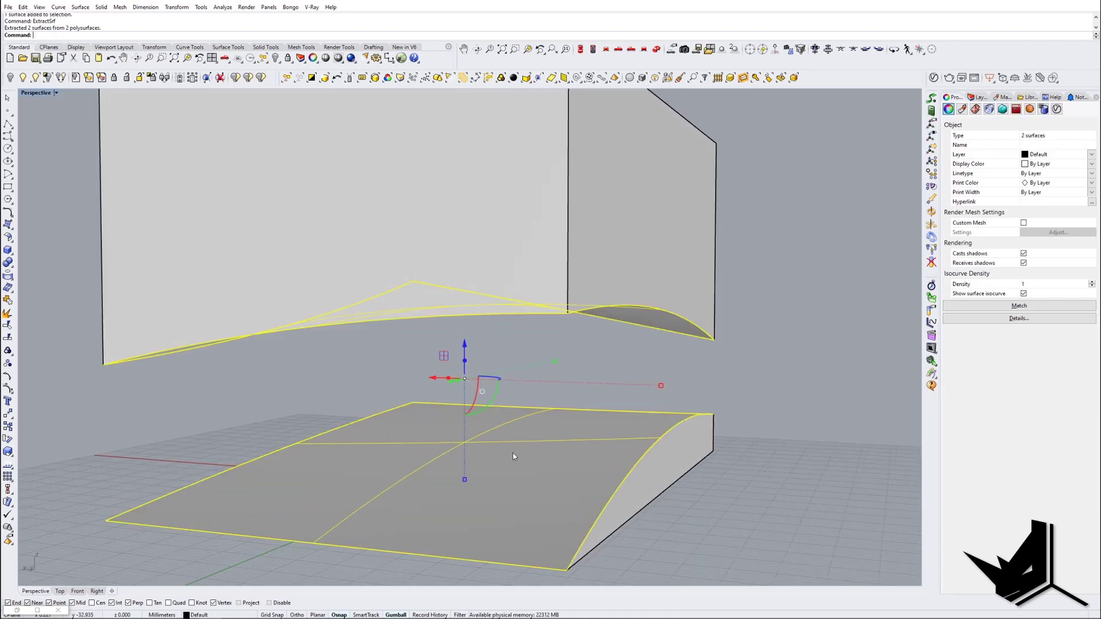
Step: Copy the two extracted surfaces in place and join one set with the two blocks into closed solids
text(Copy)
key(Return)
text(i)
key(Return)
shift+click(685, 459)
shift+click(669, 253)
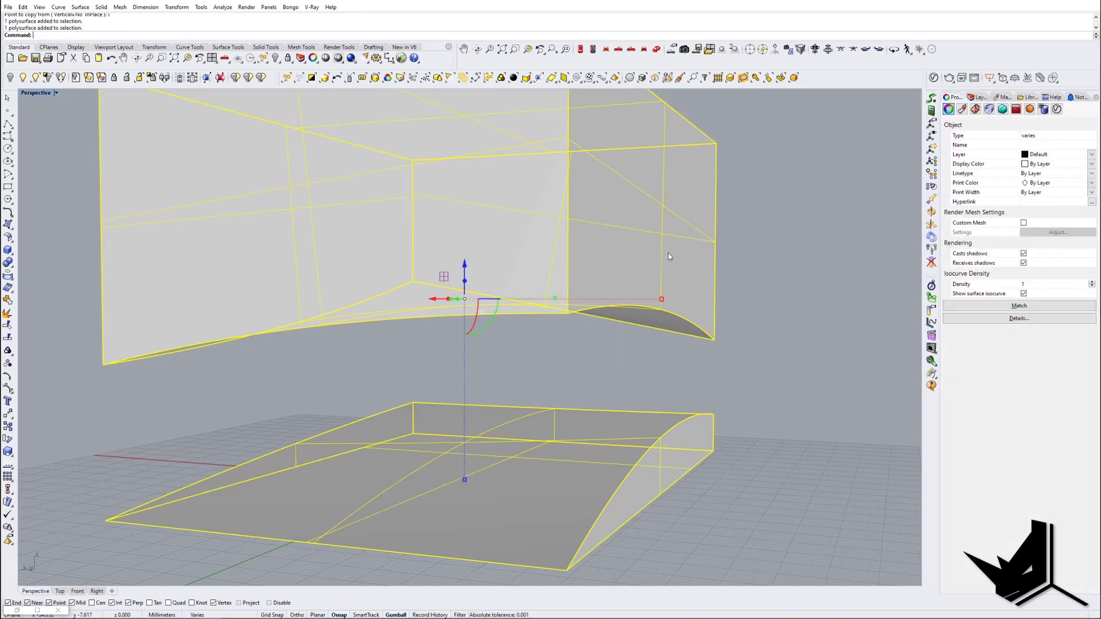
key(ctrl+j)
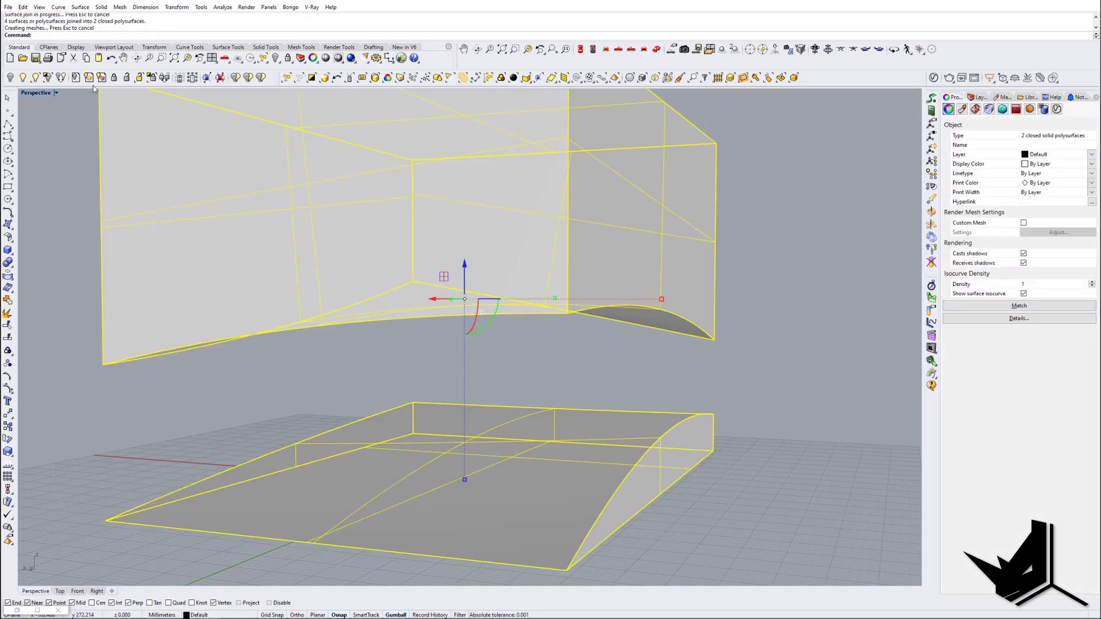
Step: Hide the two closed building solids and show the remaining surfaces in a wireframe top view
click(10, 79)
right_drag(435, 332, 627, 289)
click(582, 49)
right_drag(531, 199, 551, 239)
key(ctrl+alt+w)
scroll(525, 309, down, 6)
right_drag(519, 312, 505, 350)
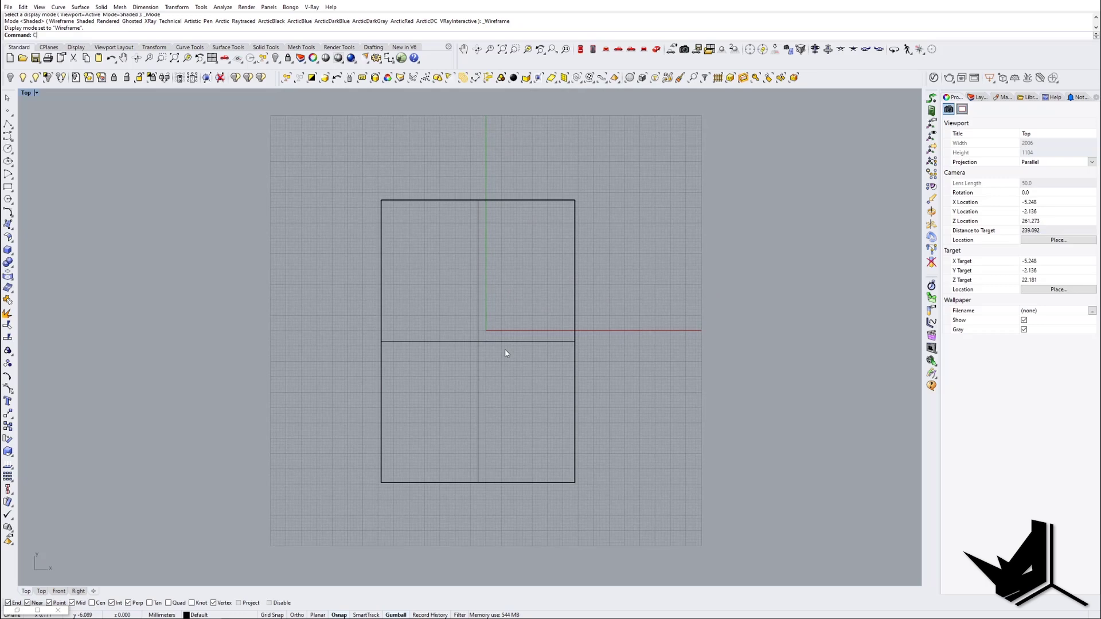
Step: Draw a small circle with a radius of about 1.84 mm inside the surface outline, near its lower-left corner
key(Return)
scroll(427, 252, up, 4)
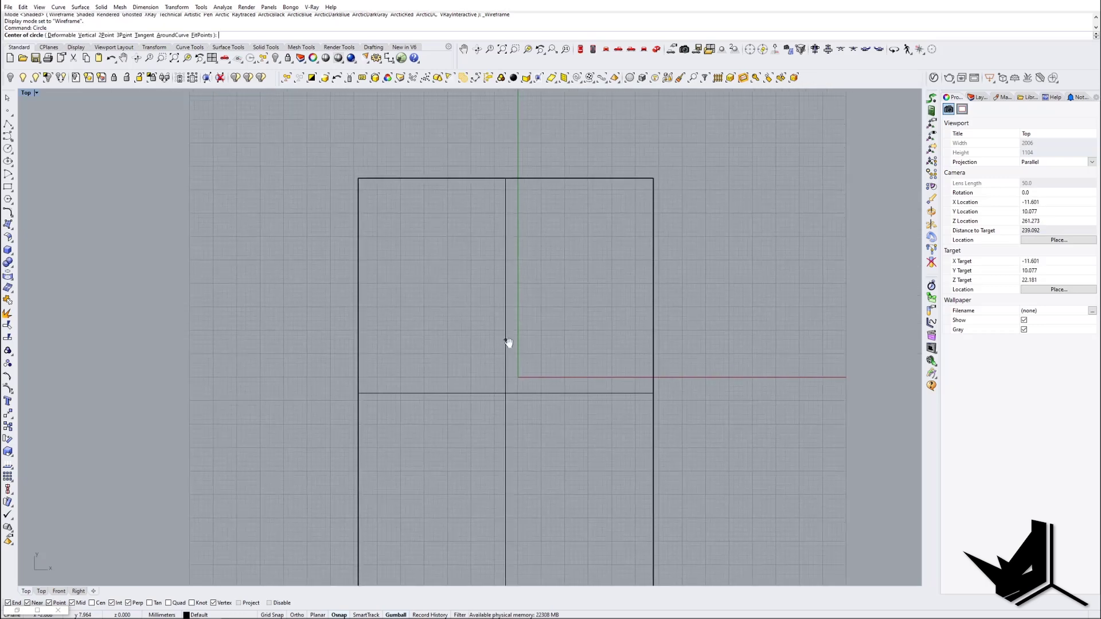
scroll(363, 213, up, 2)
right_drag(366, 219, 426, 292)
scroll(430, 275, down, 8)
right_drag(487, 351, 450, 258)
scroll(397, 365, up, 4)
scroll(397, 365, up, 3)
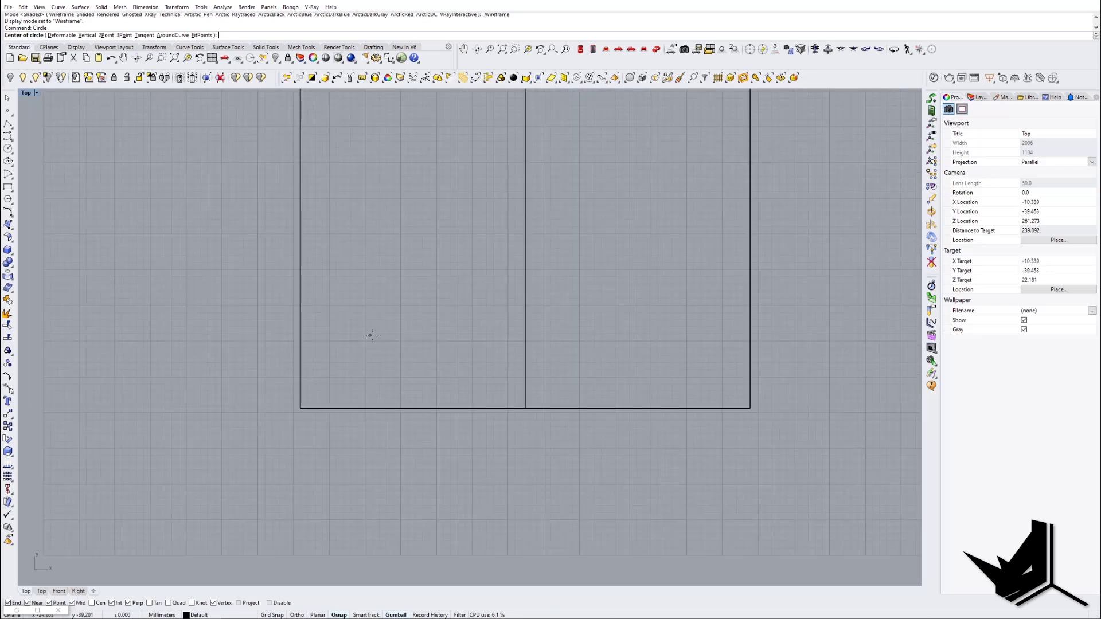
click(371, 335)
scroll(382, 337, up, 1)
right_drag(384, 337, 418, 372)
scroll(418, 371, up, 2)
click(421, 372)
Step: Draw a larger circle around the small circle near the surface's lower-left corner
right_click(415, 376)
click(410, 371)
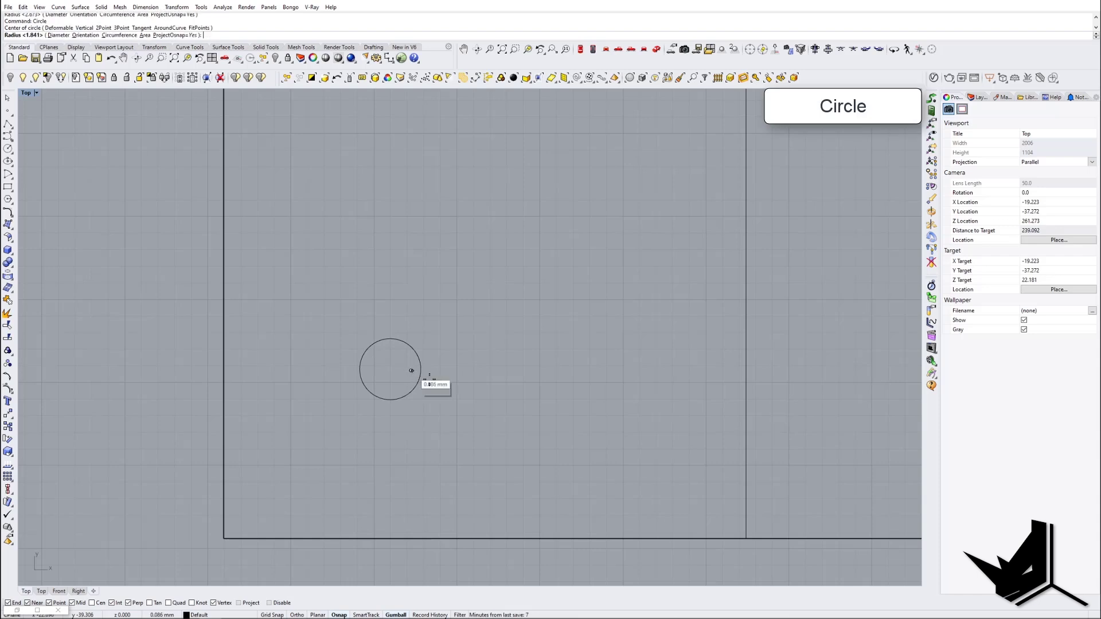
click(489, 403)
scroll(474, 380, down, 2)
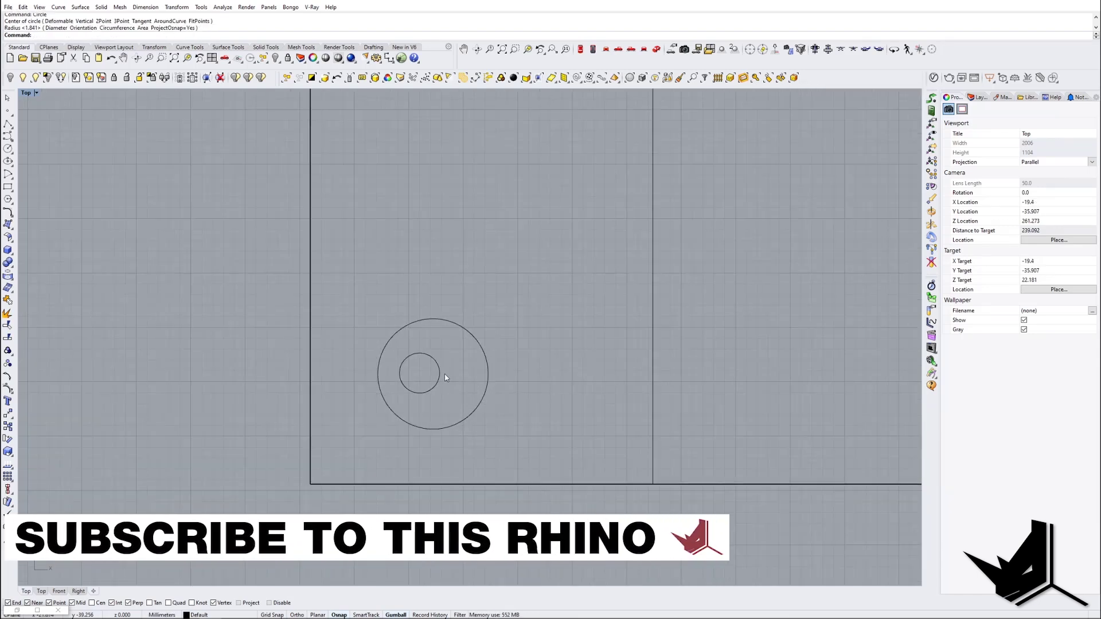
Step: Scale up the small circle and shift it slightly towards the upper left inside the larger circle
click(440, 377)
shift+drag(421, 395, 420, 404)
drag(443, 353, 442, 347)
click(478, 364)
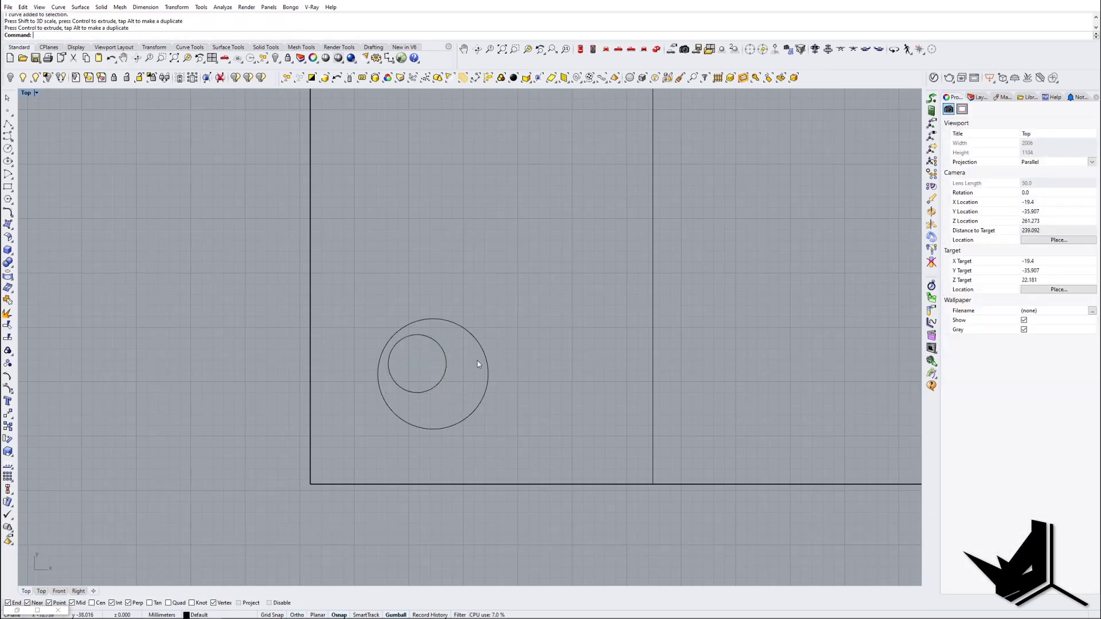
Step: In the perspective view, raise the larger circle to the upper surface and extrude it vertically into a cylinder through that surface
click(655, 49)
right_drag(490, 426, 487, 404)
scroll(451, 428, up, 7)
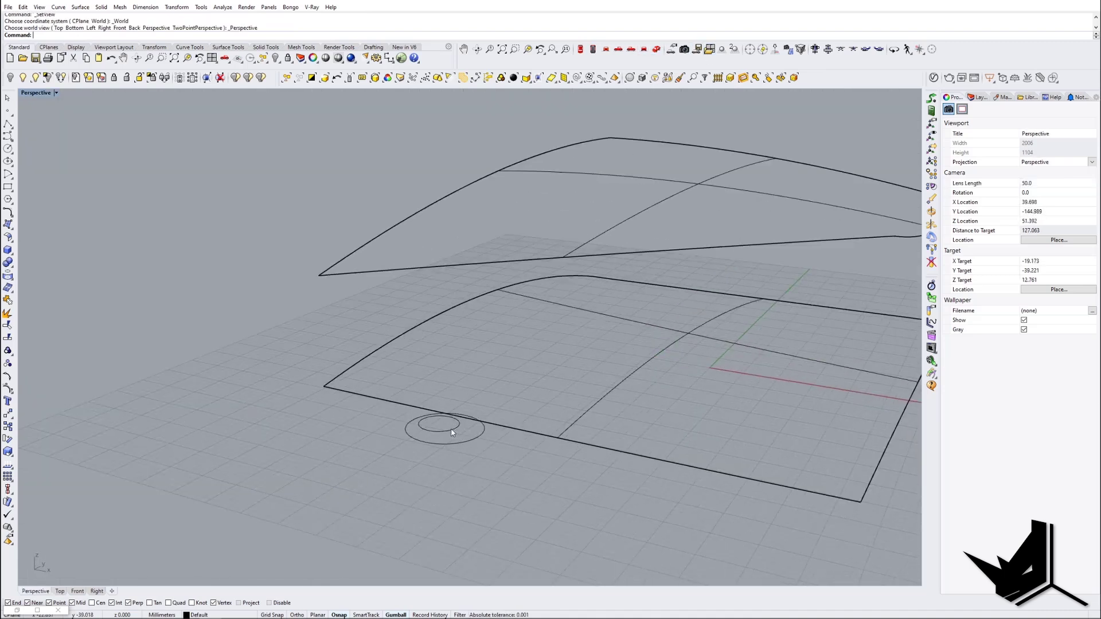
click(453, 432)
right_drag(468, 442, 452, 434)
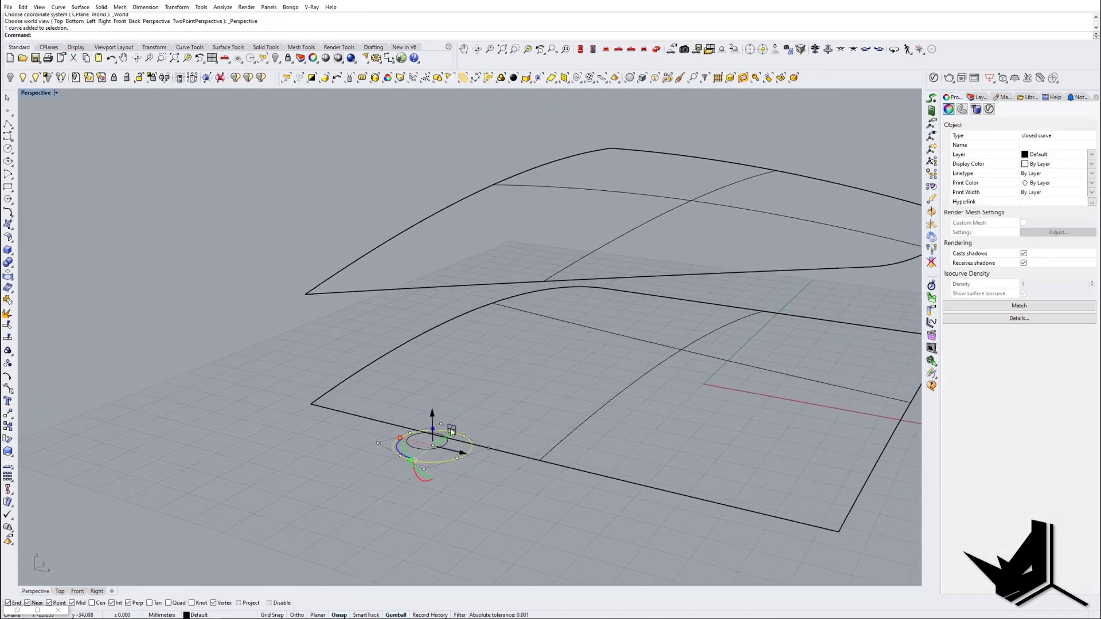
drag(433, 135, 432, 136)
click(454, 150)
right_drag(457, 177, 455, 155)
drag(452, 181, 451, 183)
right_drag(452, 184, 462, 197)
ctrl+alt+drag(427, 151, 428, 284)
click(425, 333)
Step: Extrude the smaller circle upward into a cylinder that passes through the lower surface
right_drag(430, 482, 444, 470)
click(445, 473)
click(430, 446)
ctrl+drag(425, 427, 433, 338)
click(432, 338)
Step: Split the upper and lower curved surfaces with Split, using the two cylinders as cutting objects
right_drag(433, 338, 457, 389)
key(Return)
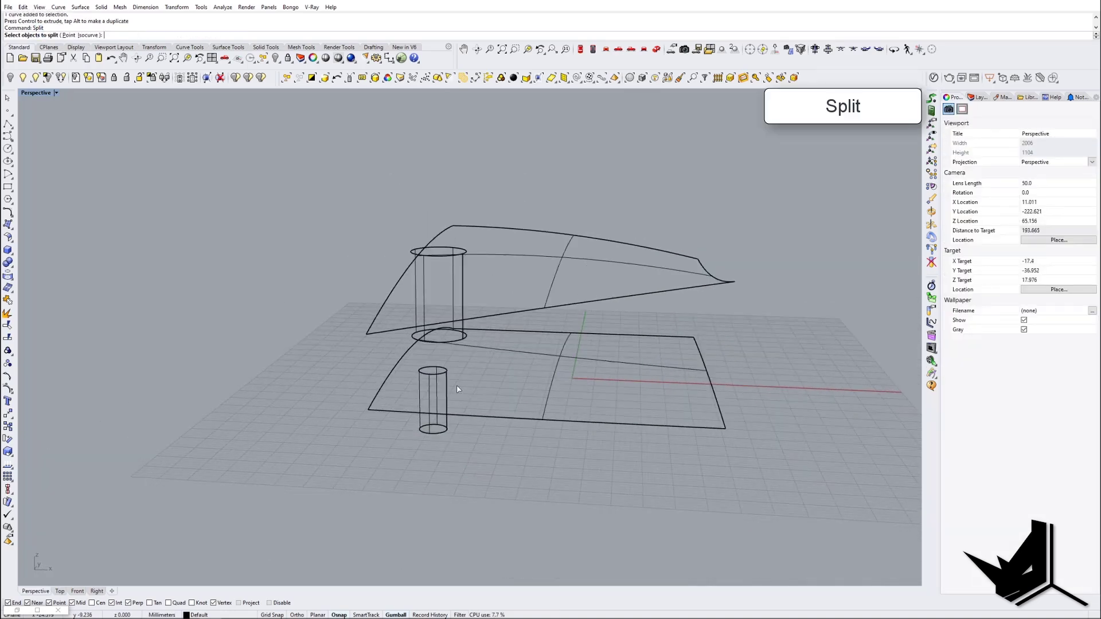
click(506, 417)
click(557, 308)
right_drag(557, 308, 519, 337)
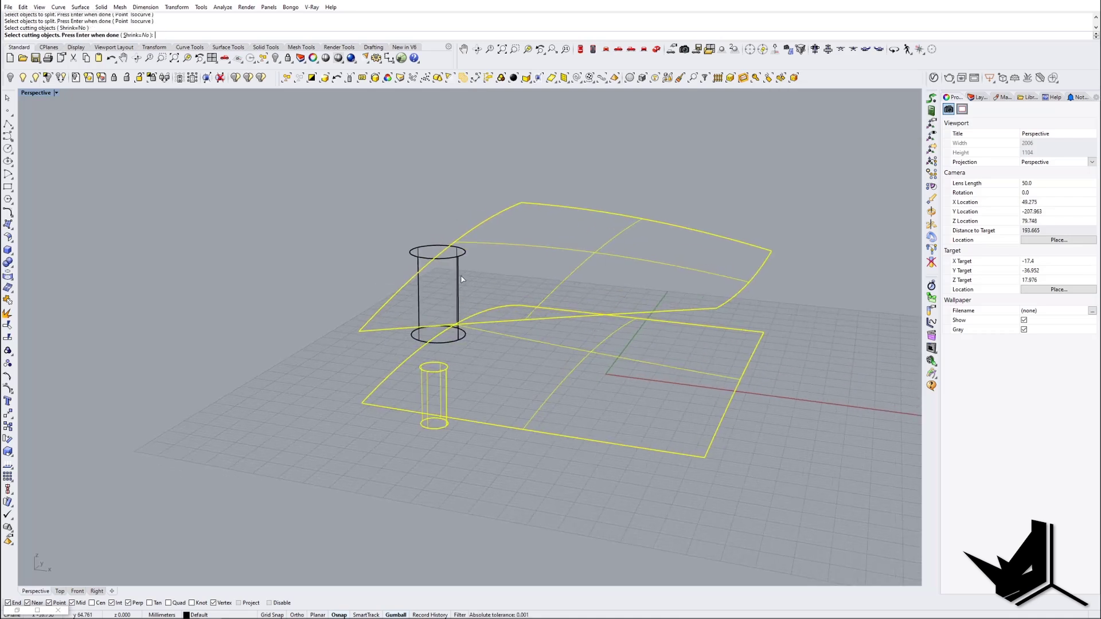
key(Return)
Step: Delete the two cutting cylinders together with the circles they were extruded from
right_drag(459, 283, 460, 333)
drag(418, 244, 405, 265)
key(Delete)
drag(448, 443, 425, 413)
key(Delete)
Step: Switch to shaded display and delete the circular pieces cut out of the upper and lower surfaces
mouse_move(458, 356)
right_down()
mouse_move(462, 401)
mouse_move(432, 393)
mouse_move(442, 404)
mouse_move(450, 376)
mouse_move(454, 400)
mouse_move(453, 388)
right_up()
scroll(434, 318, up, 2)
text(WS)
key(Return)
click(439, 299)
key(Delete)
scroll(440, 400, up, 8)
click(439, 397)
key(Delete)
Step: Unhide only the upper and lower building solids with the show-selected command
right_drag(484, 313, 558, 313)
scroll(531, 287, down, 8)
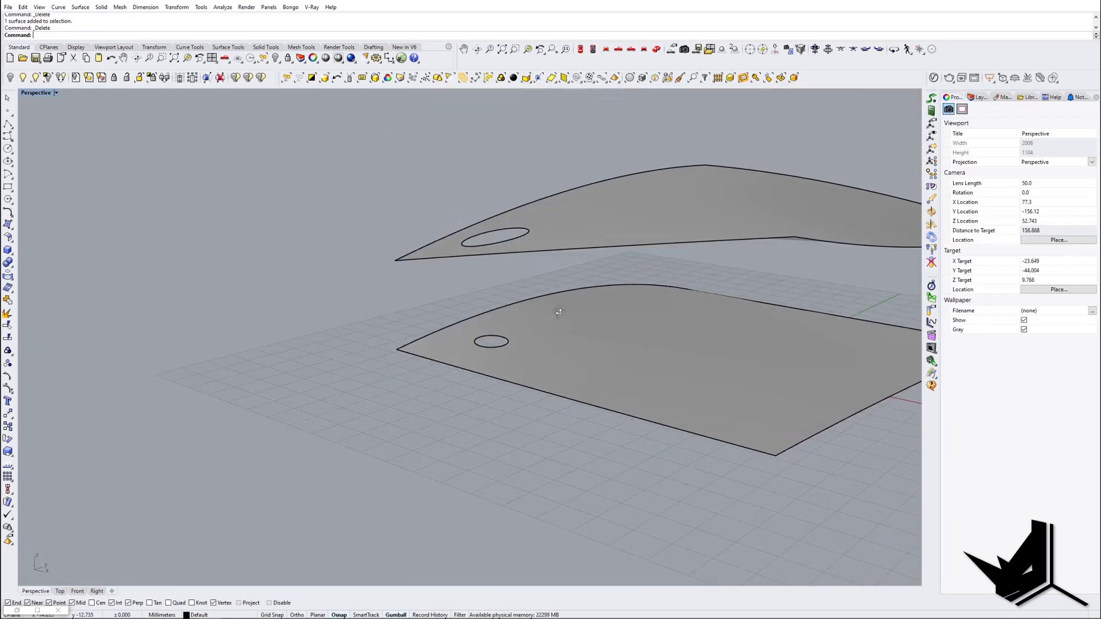
click(35, 78)
click(560, 183)
click(571, 403)
right_click(576, 395)
shift+right_drag(581, 386, 471, 376)
scroll(470, 373, up, 5)
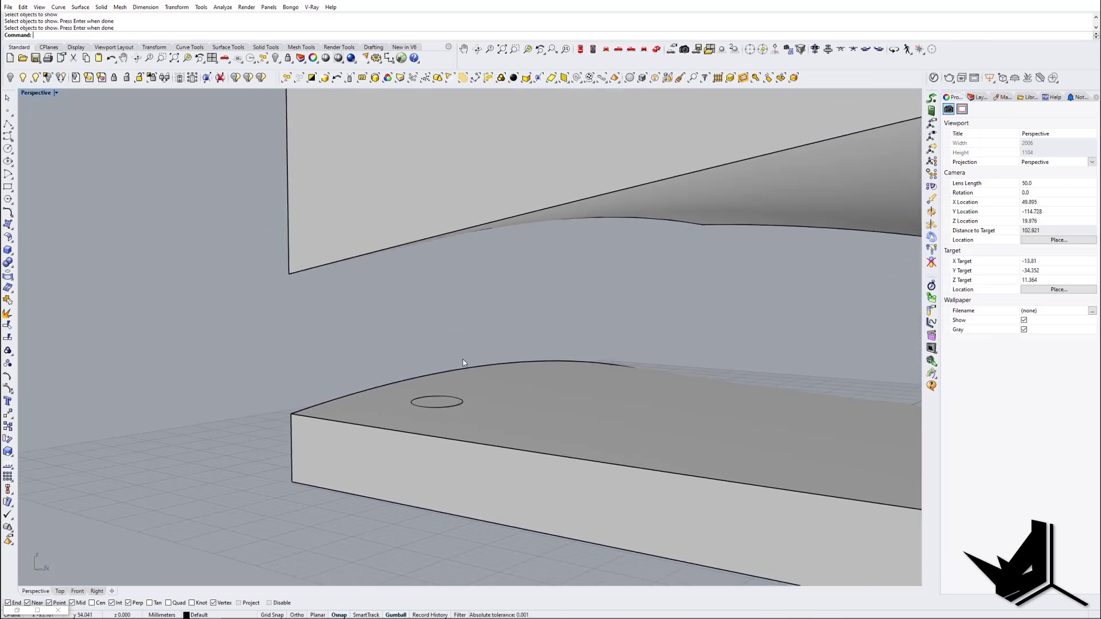
Step: Switch to Grasshopper beside the model and frame the two Curve parameters of the Lofted Geometry definition
click(17, 611)
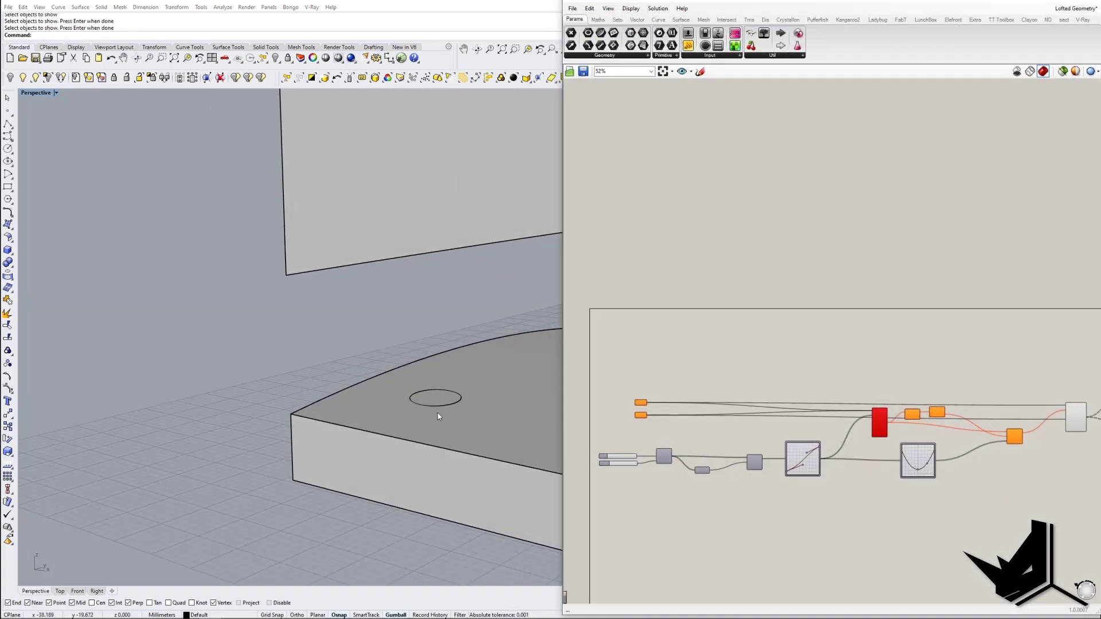
right_drag(752, 375, 917, 341)
right_drag(515, 412, 441, 386)
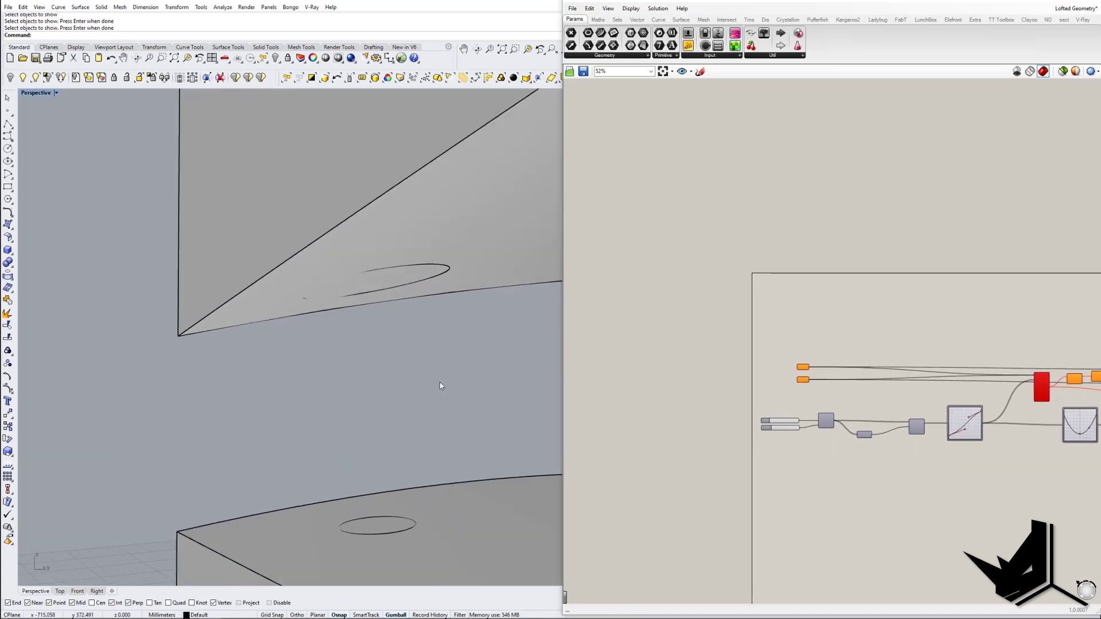
right_drag(834, 414, 803, 444)
scroll(791, 418, up, 4)
right_drag(401, 318, 338, 315)
scroll(786, 437, up, 2)
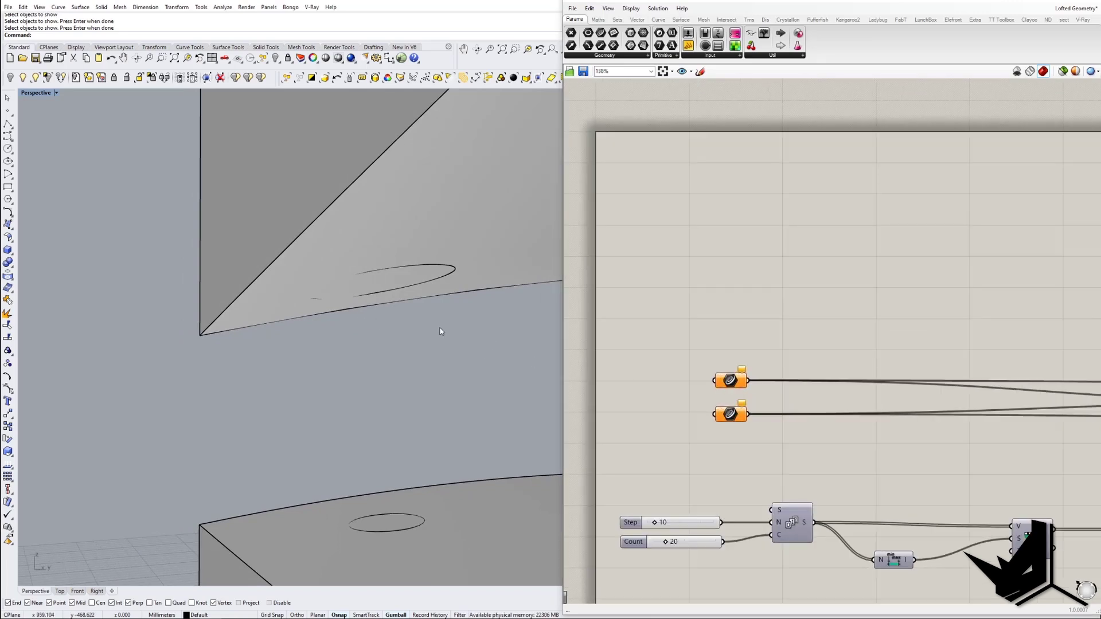
Step: Duplicate the edge of the hole in the upper surface as a curve with DupEdge
click(443, 281)
click(447, 277)
click(445, 276)
click(574, 306)
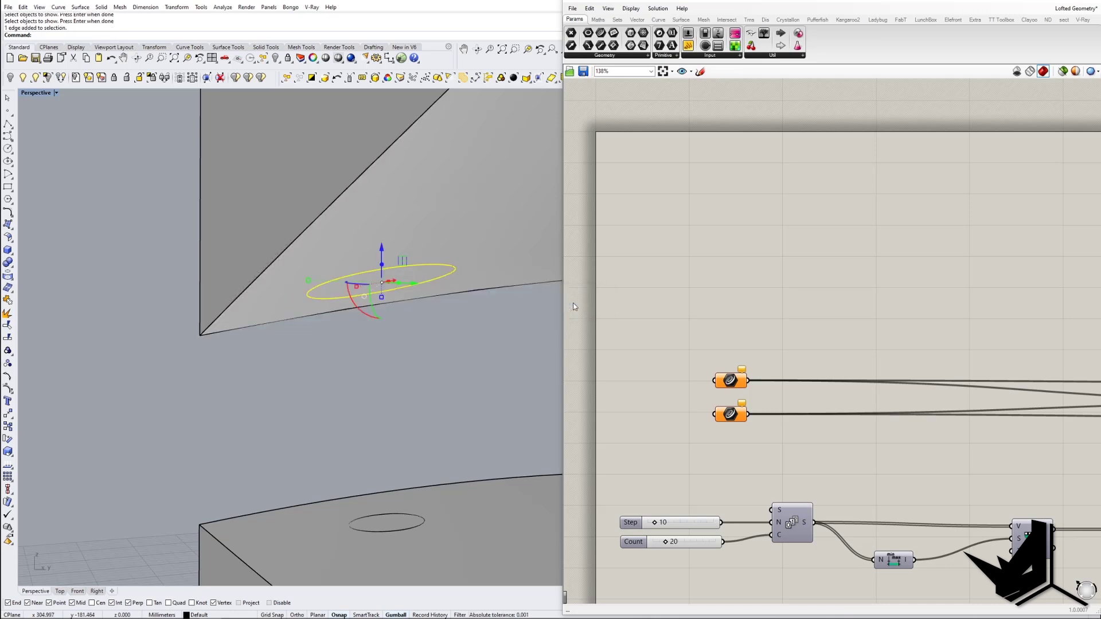
text(DupEdge)
key(Return)
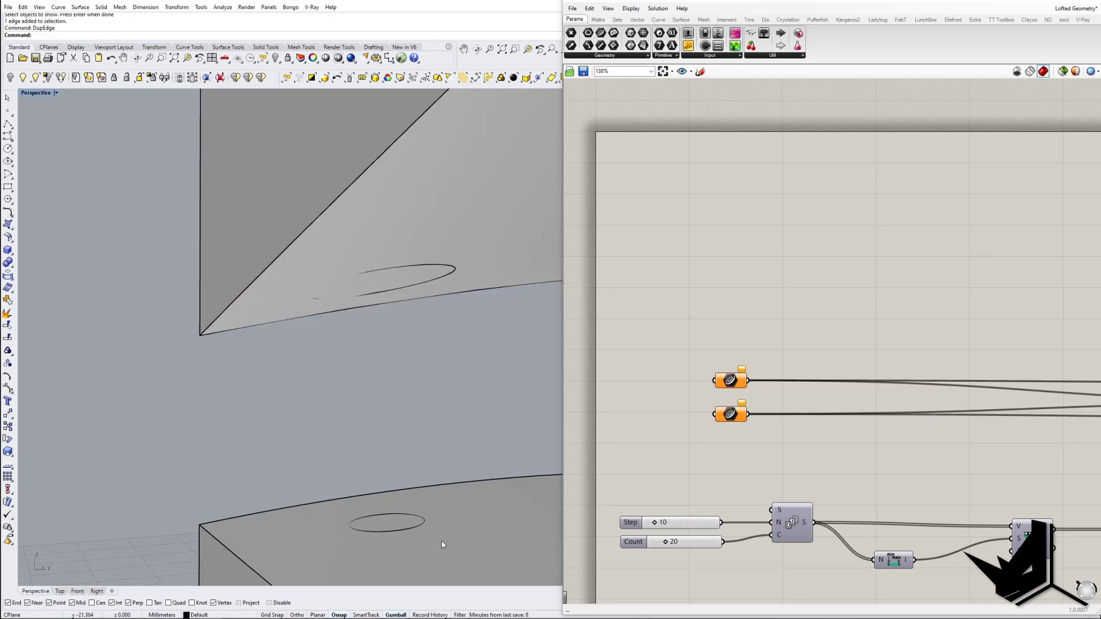
Step: Duplicate the edge of the hole in the lower surface as a curve with DupEdge
click(423, 527)
click(563, 304)
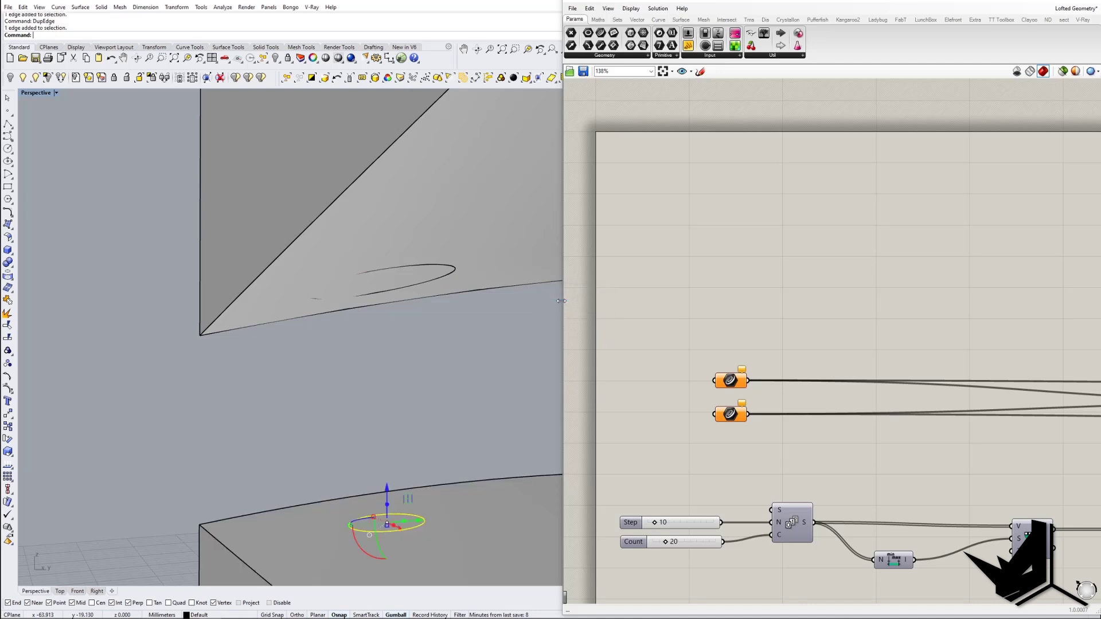
text(Dup)
key(Return)
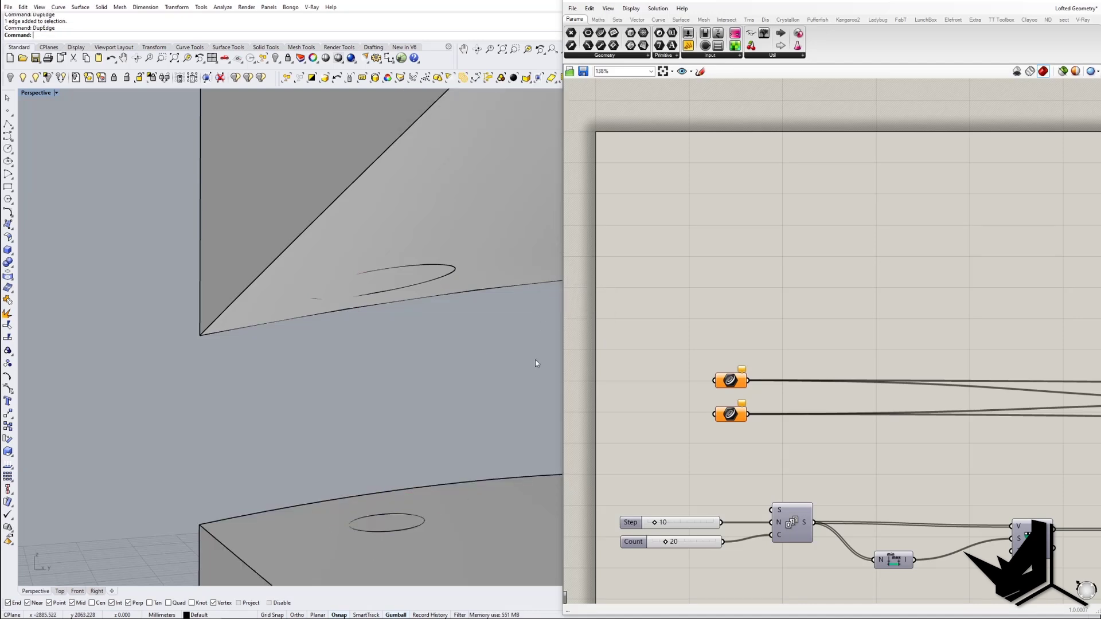
Step: Assign the duplicated upper hole curve to the first Curve parameter in Grasshopper with Set one Curve
click(450, 277)
click(447, 274)
scroll(444, 275, up, 3)
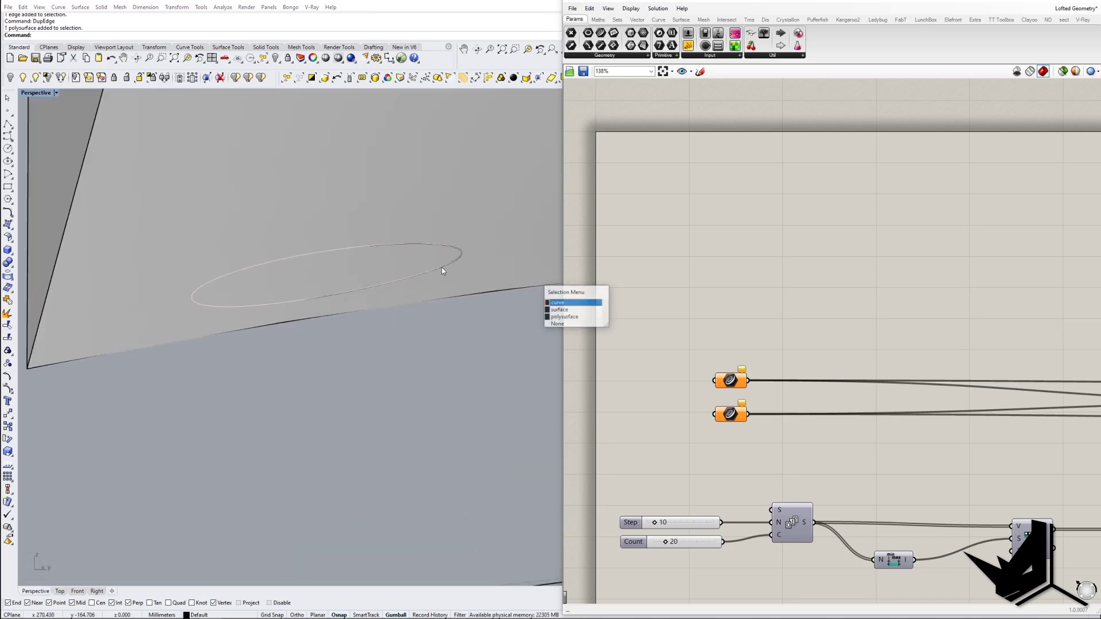
click(555, 302)
right_click(735, 388)
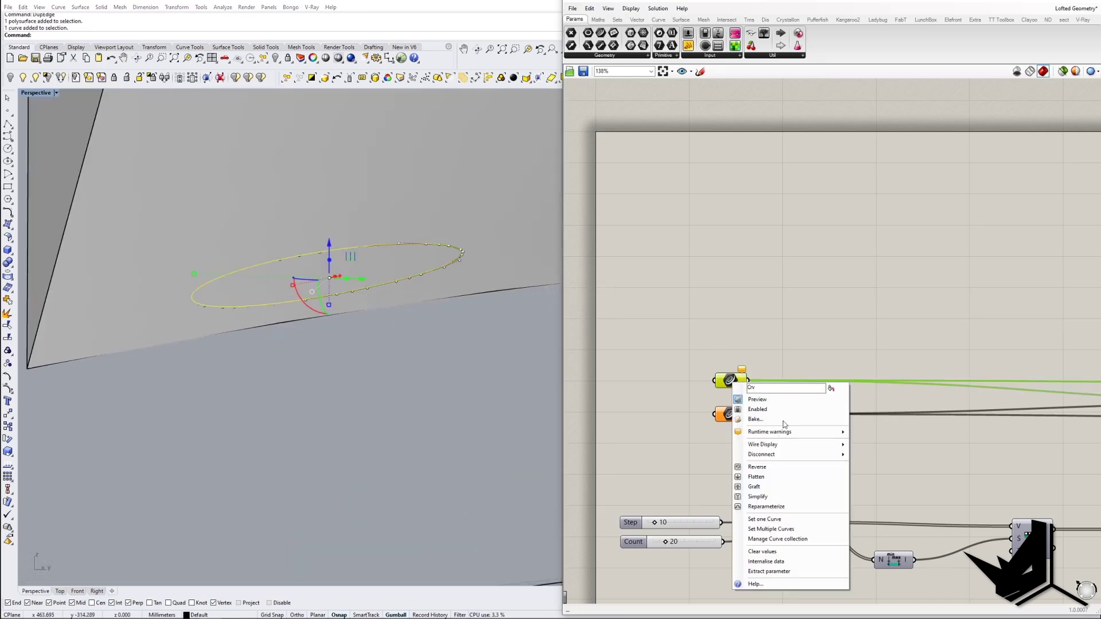
click(770, 518)
Step: Assign the duplicated lower hole curve to the second Curve parameter in Grasshopper with Set one Curve
scroll(399, 287, down, 5)
right_drag(399, 287, 400, 414)
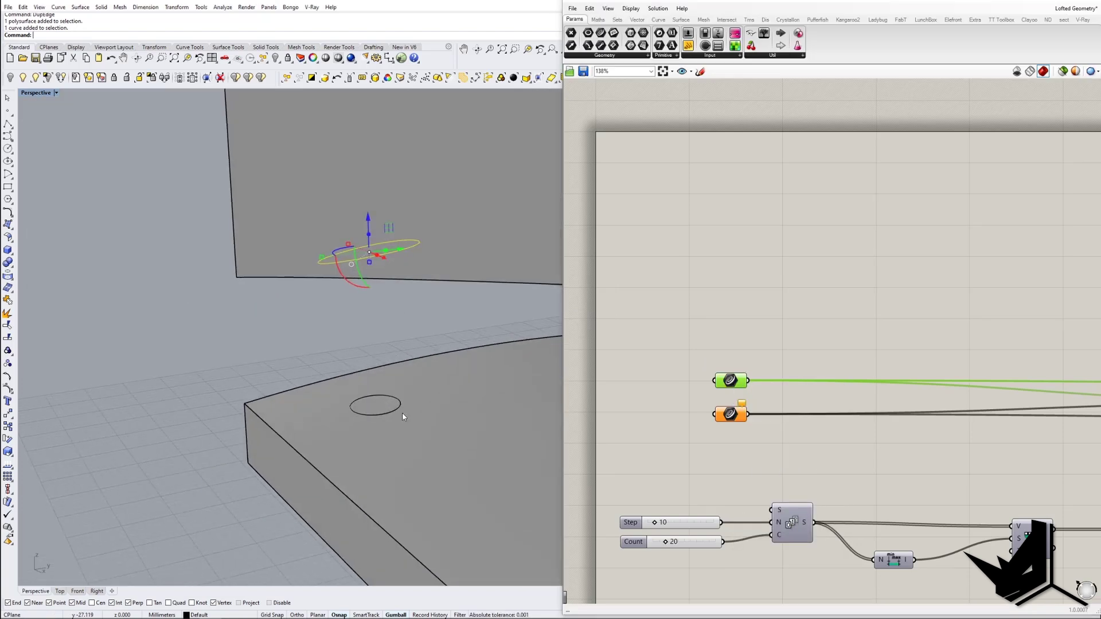
scroll(397, 403, up, 5)
click(399, 404)
click(559, 311)
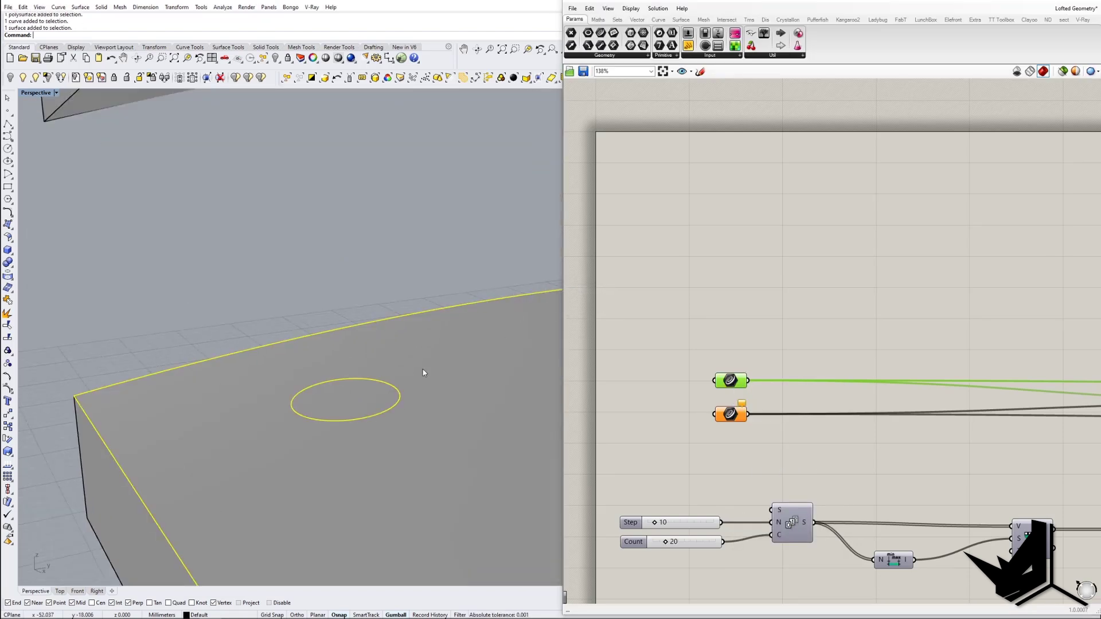
click(398, 408)
click(559, 304)
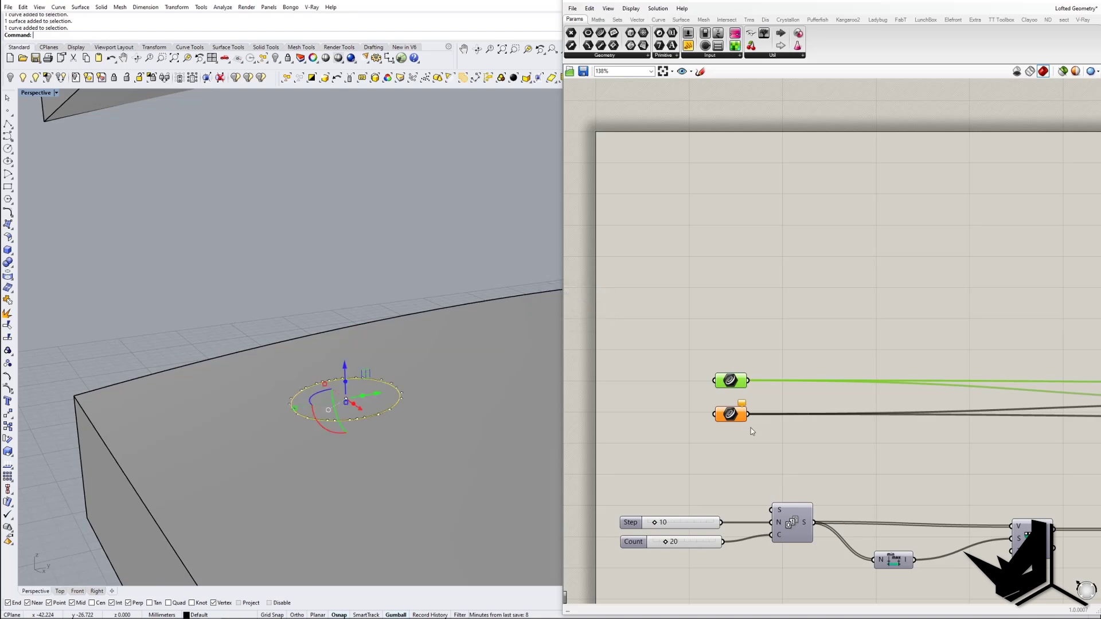
right_click(733, 414)
click(764, 547)
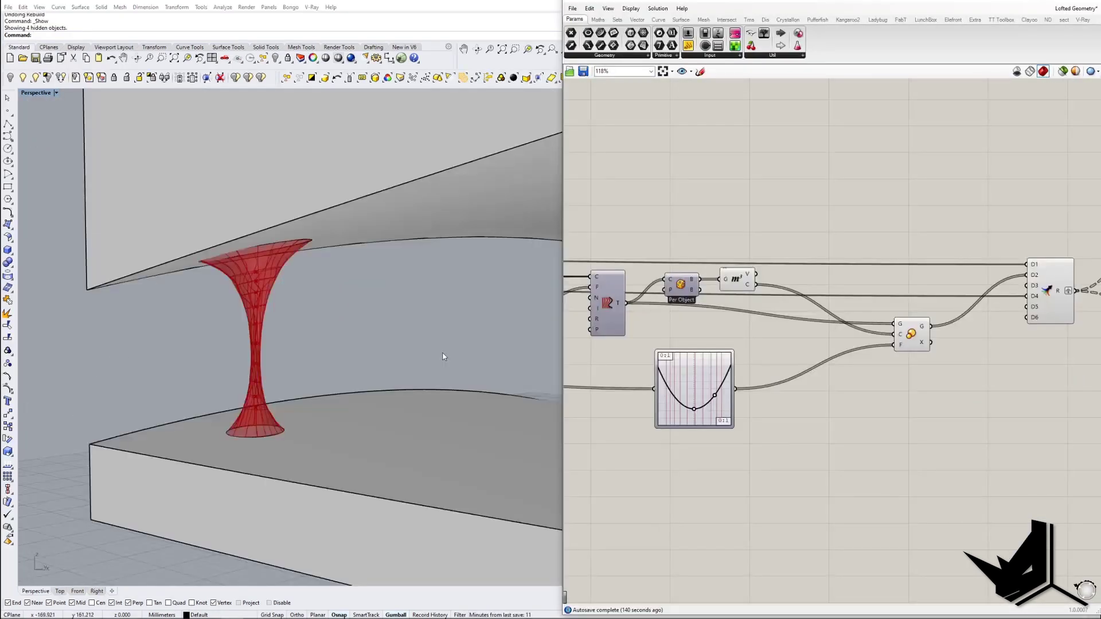
Step: Hide the two building solids and both cut surfaces, leaving only the lofted column and its boundary curves
scroll(378, 365, up, 5)
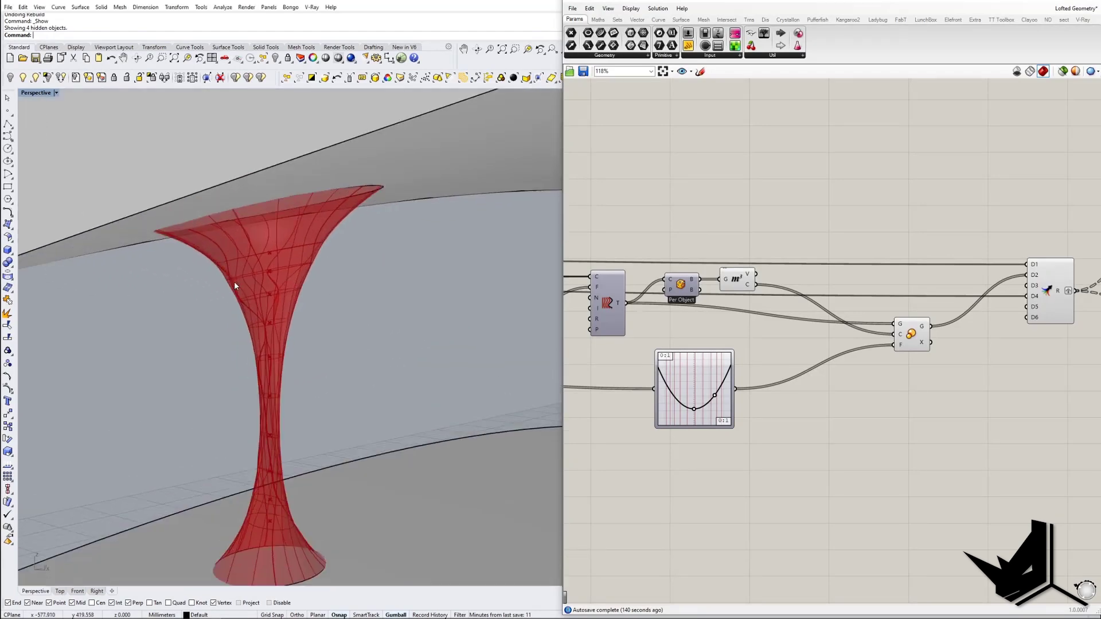
scroll(372, 361, down, 7)
right_drag(418, 376, 546, 355)
scroll(546, 355, down, 5)
right_drag(444, 383, 393, 258)
click(393, 256)
click(10, 78)
key(ctrl+h)
click(435, 513)
key(ctrl+h)
click(445, 292)
key(ctrl+h)
Step: Examine the isolated column loft and how its upper and lower boundary curves are oriented
right_drag(445, 291, 421, 376)
shift+right_drag(383, 315, 429, 378)
scroll(418, 399, up, 8)
scroll(453, 388, down, 3)
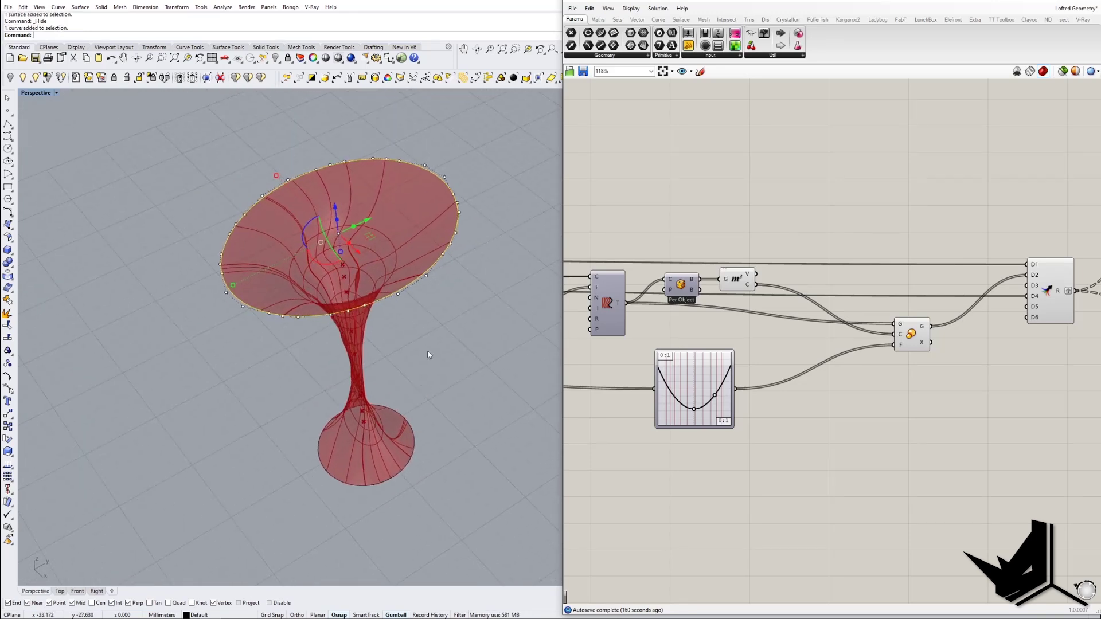
scroll(435, 262, up, 1)
scroll(439, 259, down, 2)
shift+right_drag(428, 305, 418, 315)
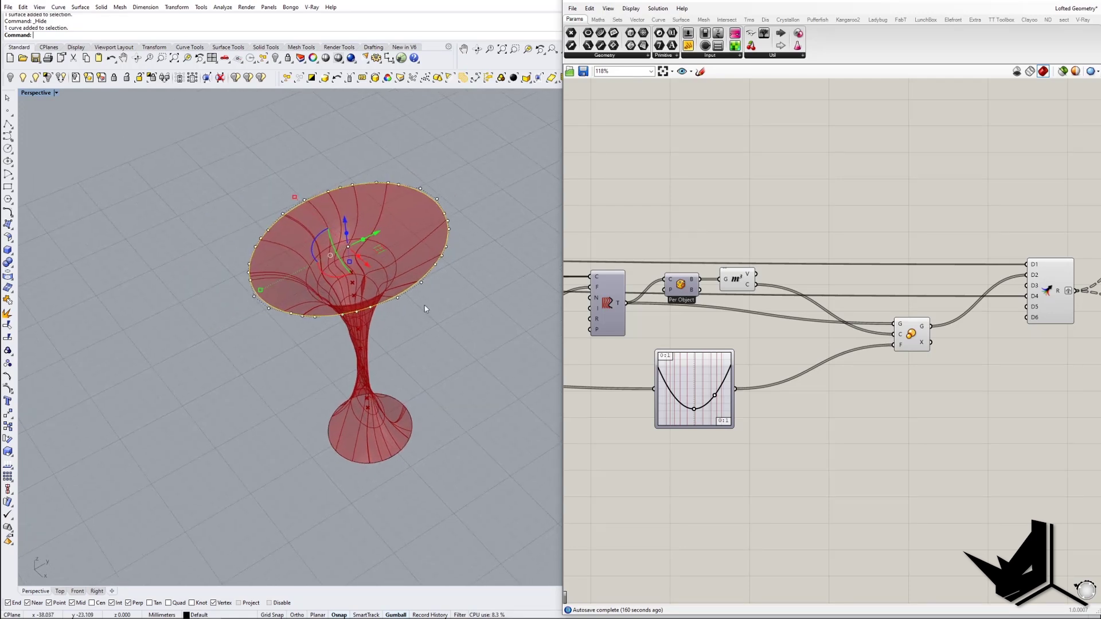
click(405, 453)
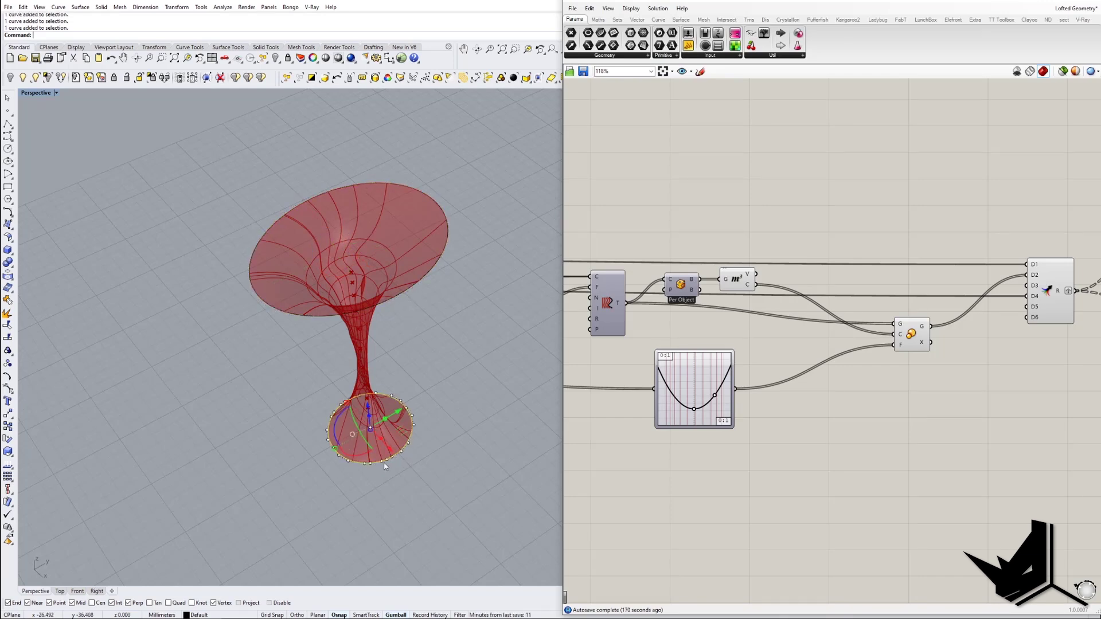
click(401, 295)
drag(353, 451, 460, 431)
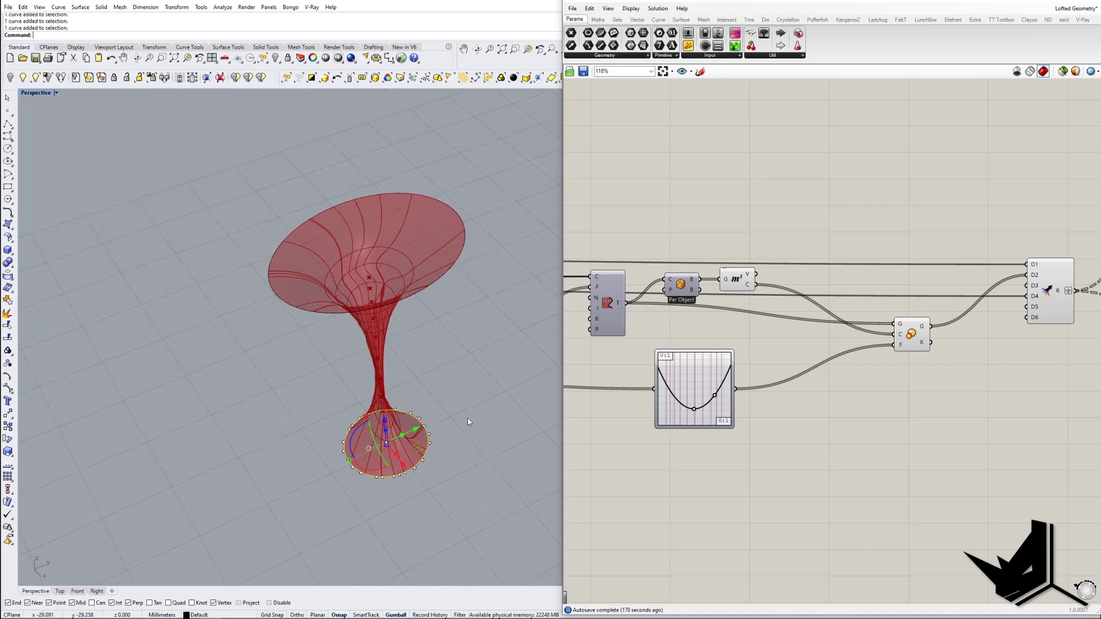
Step: Reverse the direction of the column's lower boundary curve with Flip
right_drag(441, 454, 380, 422)
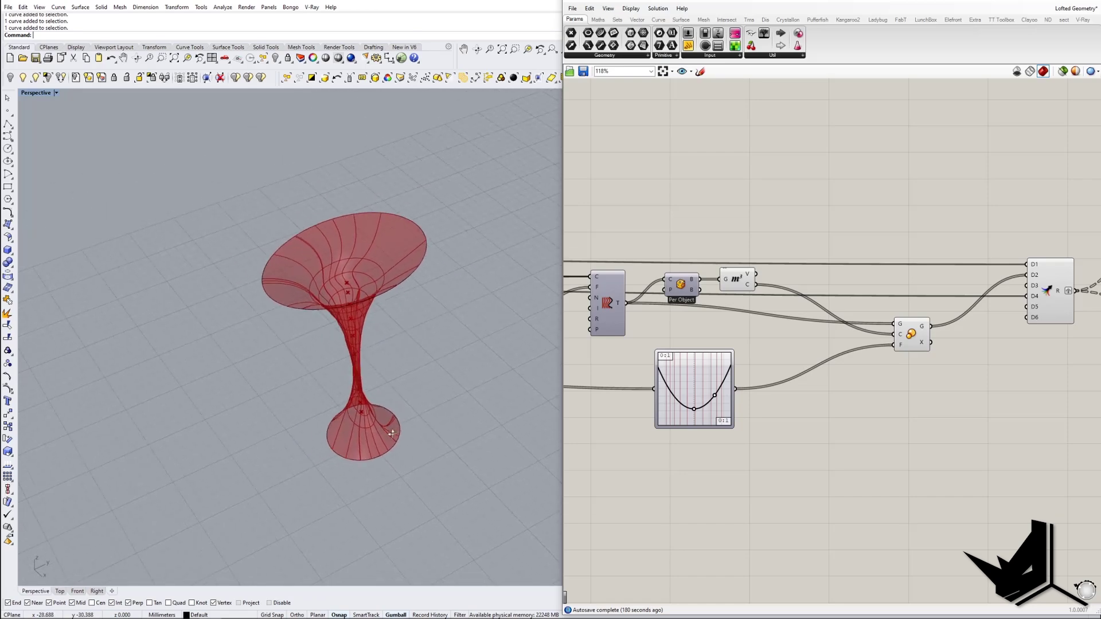
scroll(388, 462, up, 5)
right_drag(388, 462, 548, 319)
scroll(405, 369, up, 5)
right_drag(404, 369, 386, 425)
text(Flip)
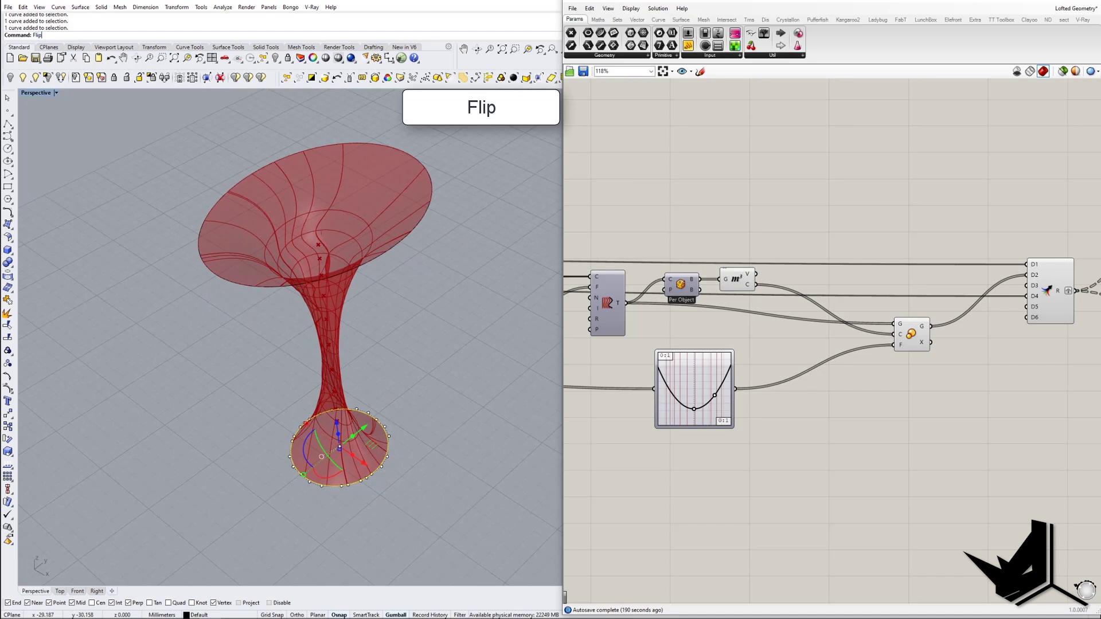
key(Return)
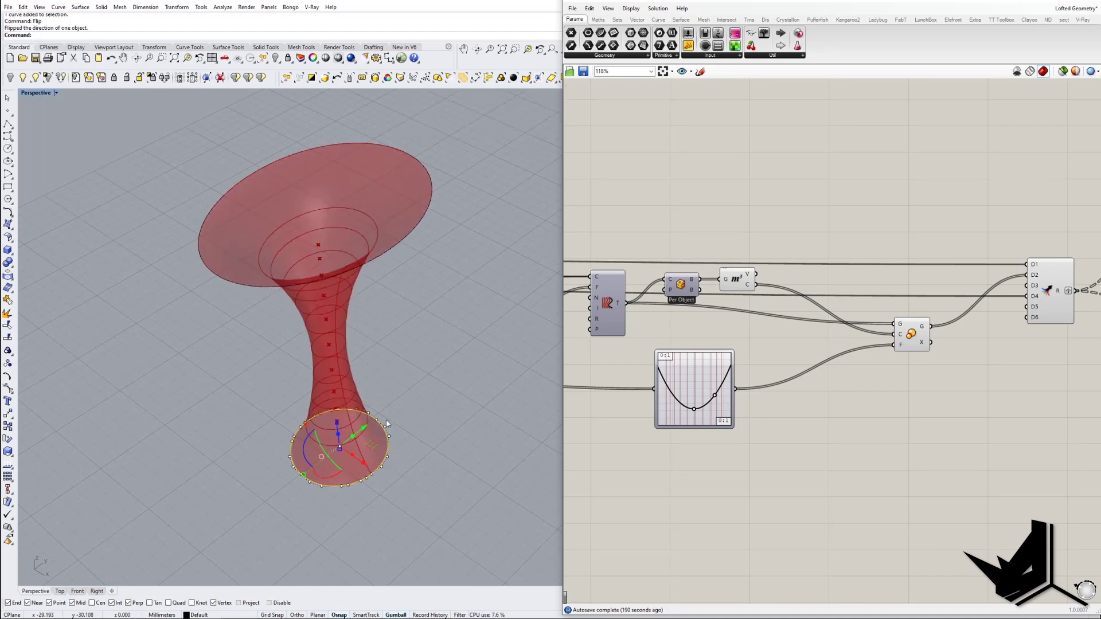
Step: Show all hidden objects again and bring the whole Grasshopper definition into view
right_drag(411, 376, 406, 333)
click(23, 77)
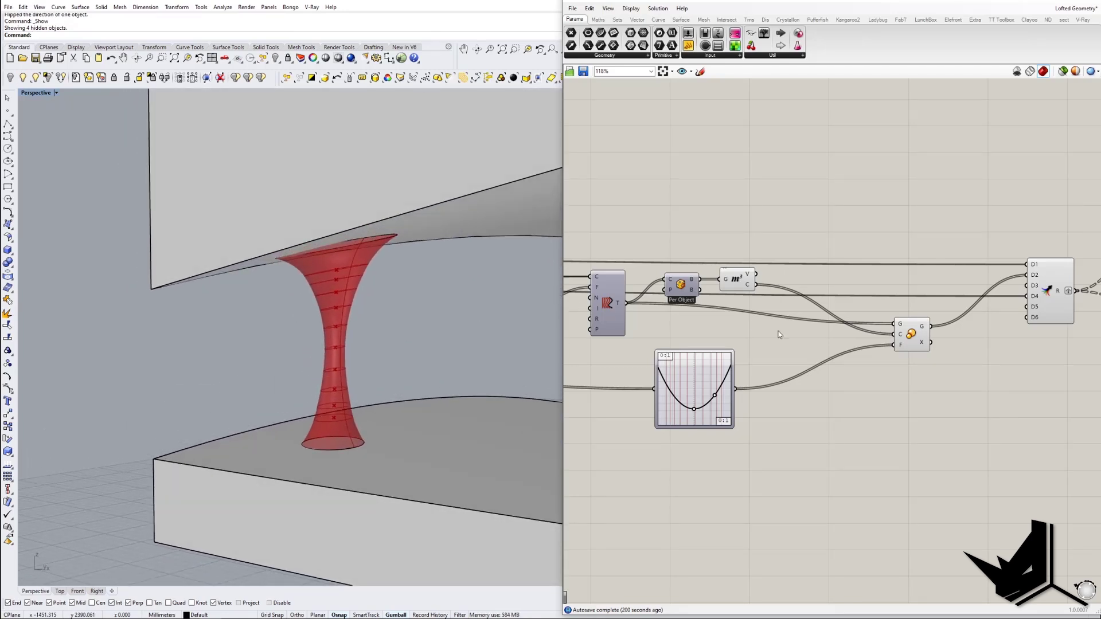
scroll(750, 325, down, 10)
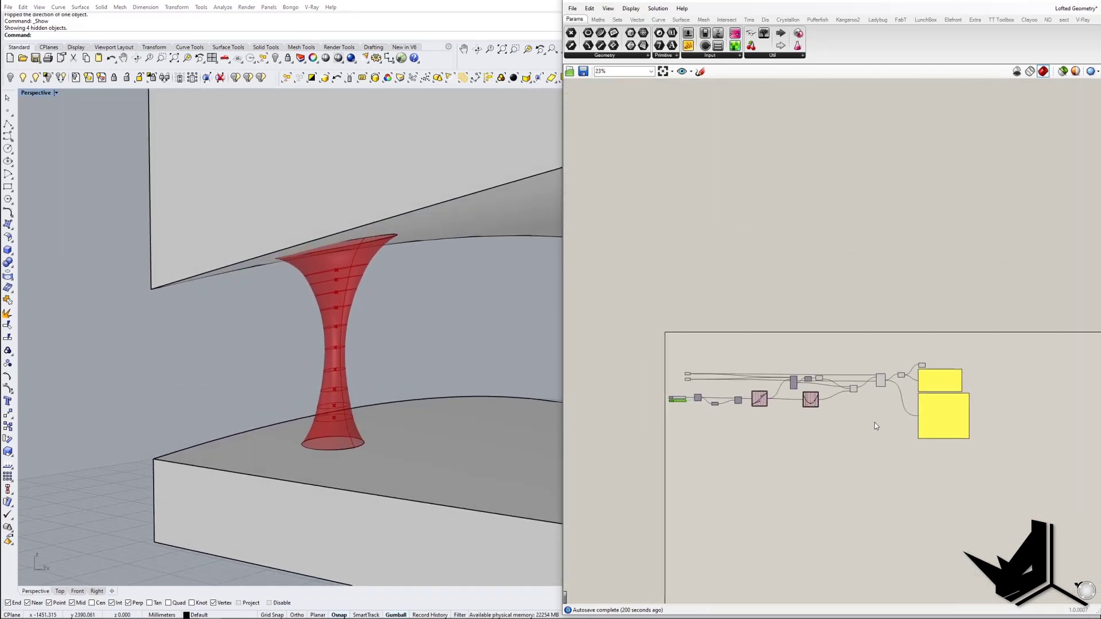
Step: Turn off the preview of the Grasshopper components from the Remap Numbers component through the loft and panels
drag(990, 486, 690, 339)
middle_click(818, 378)
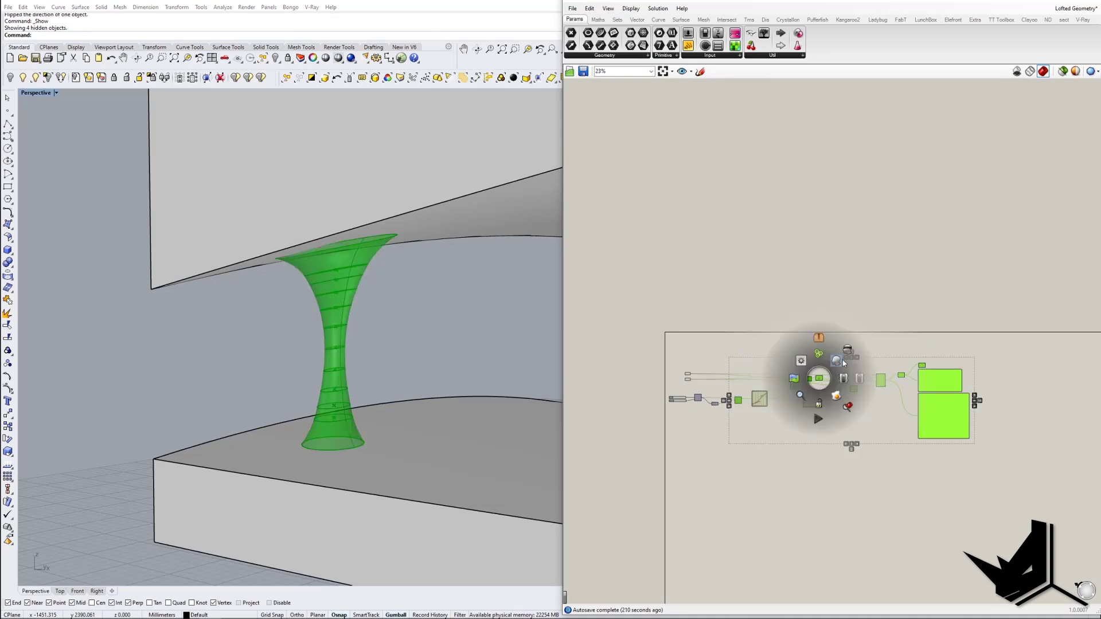
click(847, 350)
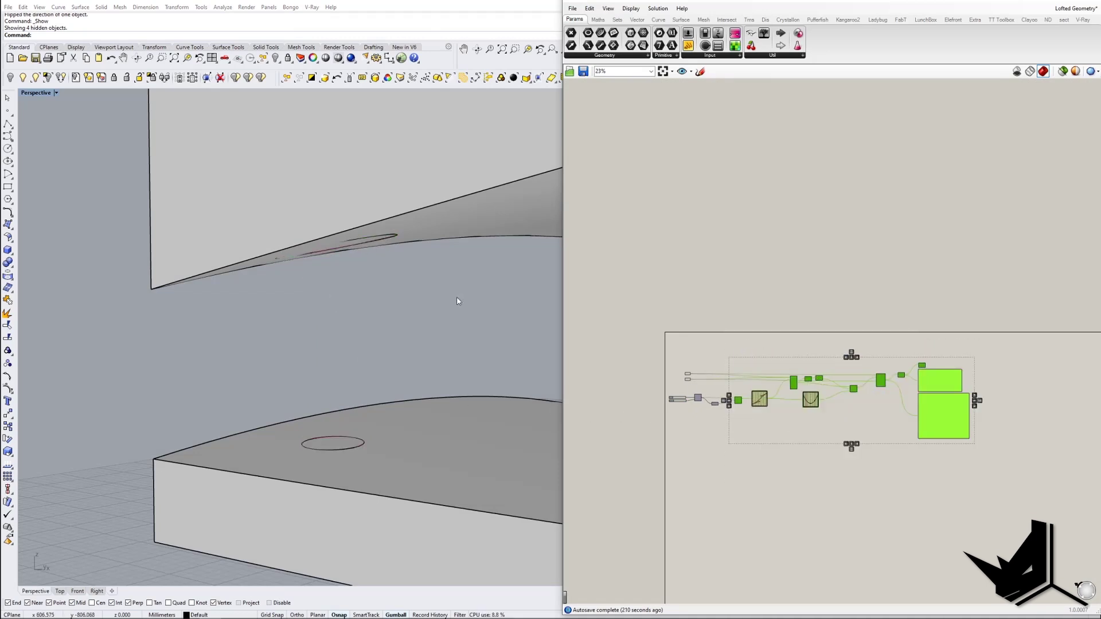
click(767, 452)
Step: Turn on the preview of the Tween Through Curves component only
scroll(745, 413, up, 8)
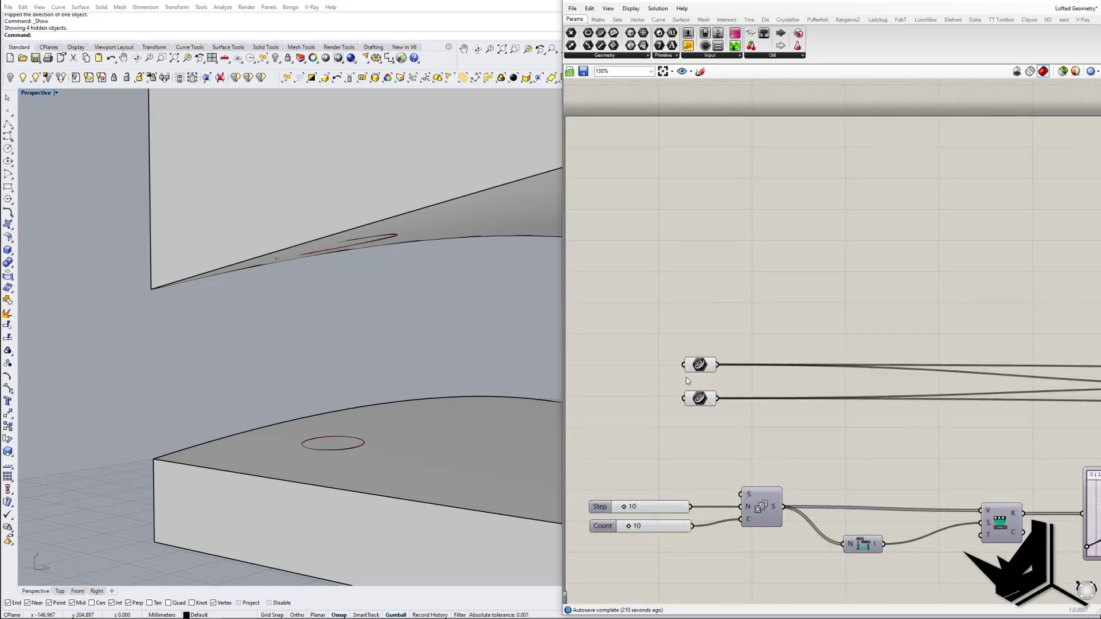
right_drag(704, 406, 698, 404)
scroll(829, 405, down, 3)
right_drag(907, 423, 790, 418)
scroll(882, 407, up, 3)
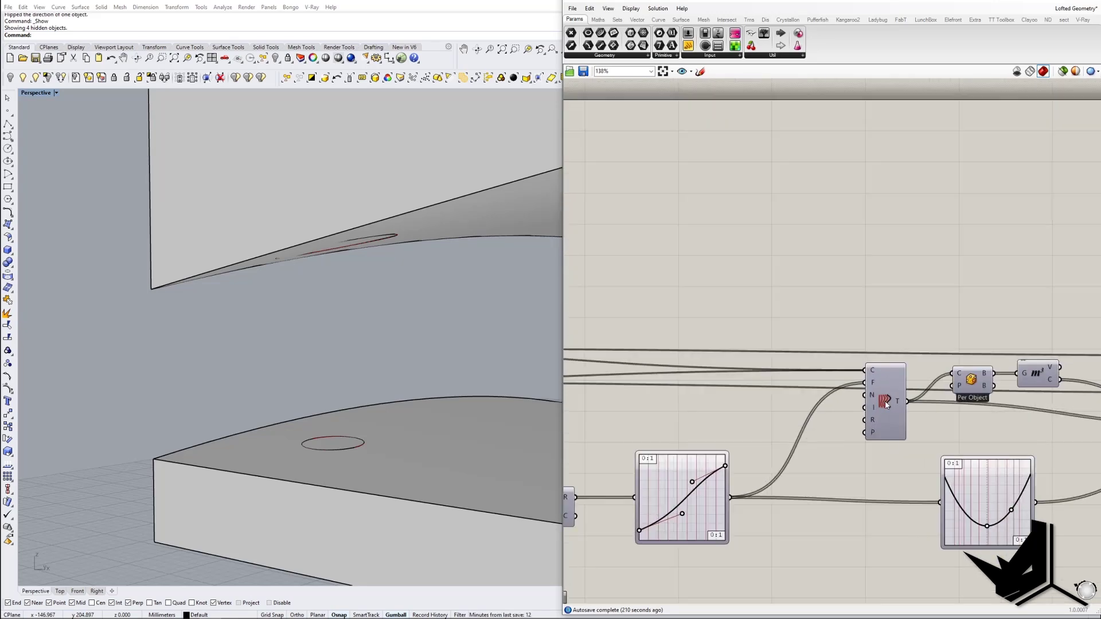
right_click(885, 402)
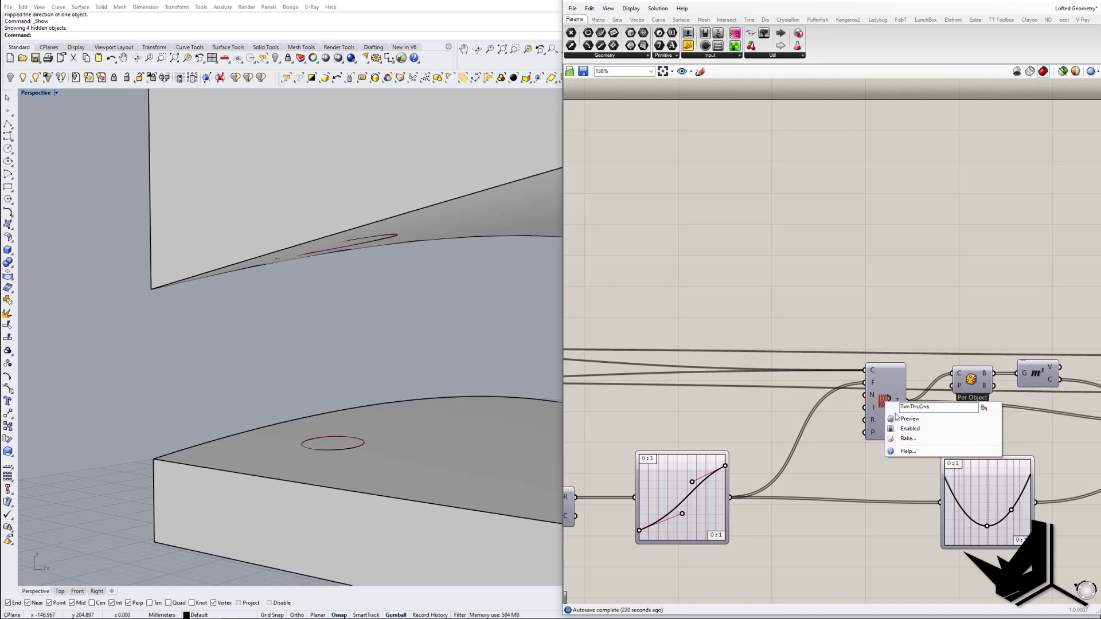
click(900, 418)
right_drag(356, 390, 447, 371)
Step: Hide the two building solids and both cut surfaces, leaving only the boundary curves and the tween curves
right_drag(741, 362, 1095, 384)
click(316, 207)
shift+click(455, 413)
click(10, 78)
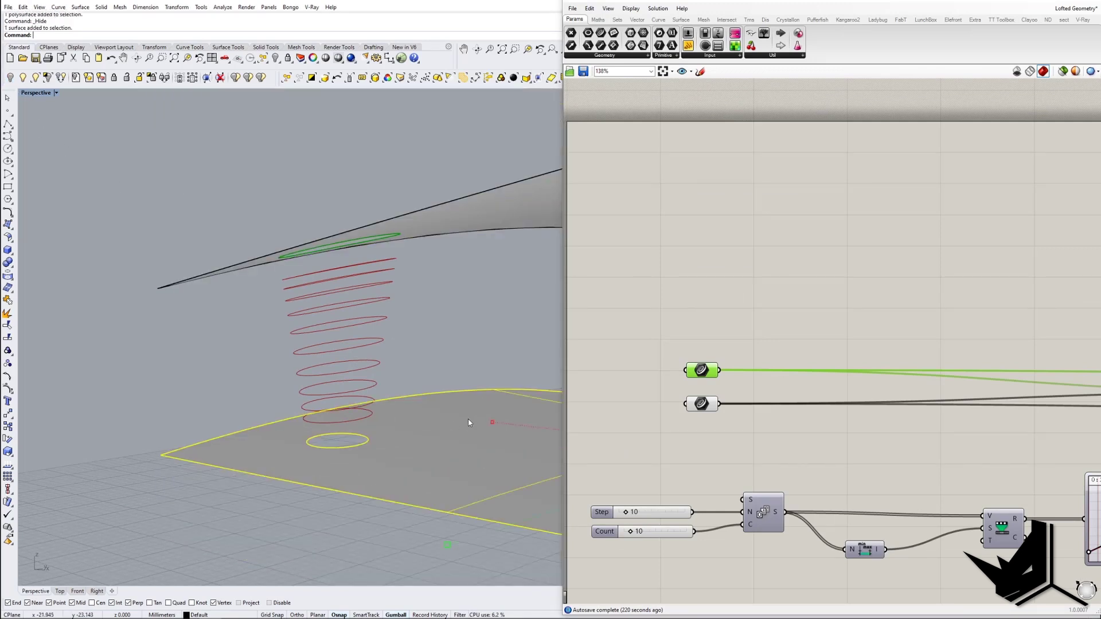
shift+click(450, 223)
click(10, 78)
scroll(373, 342, up, 4)
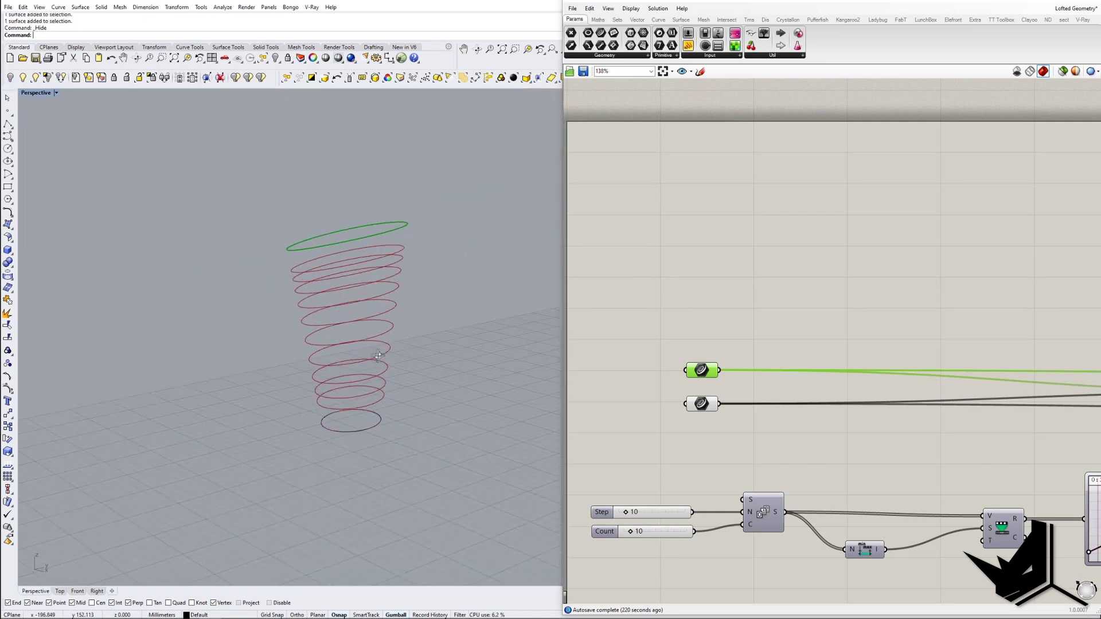
Step: Examine which boundary curve each curve parameter references and how the tween curves transition between them from several angles
shift+right_drag(372, 342, 361, 359)
click(747, 361)
click(702, 372)
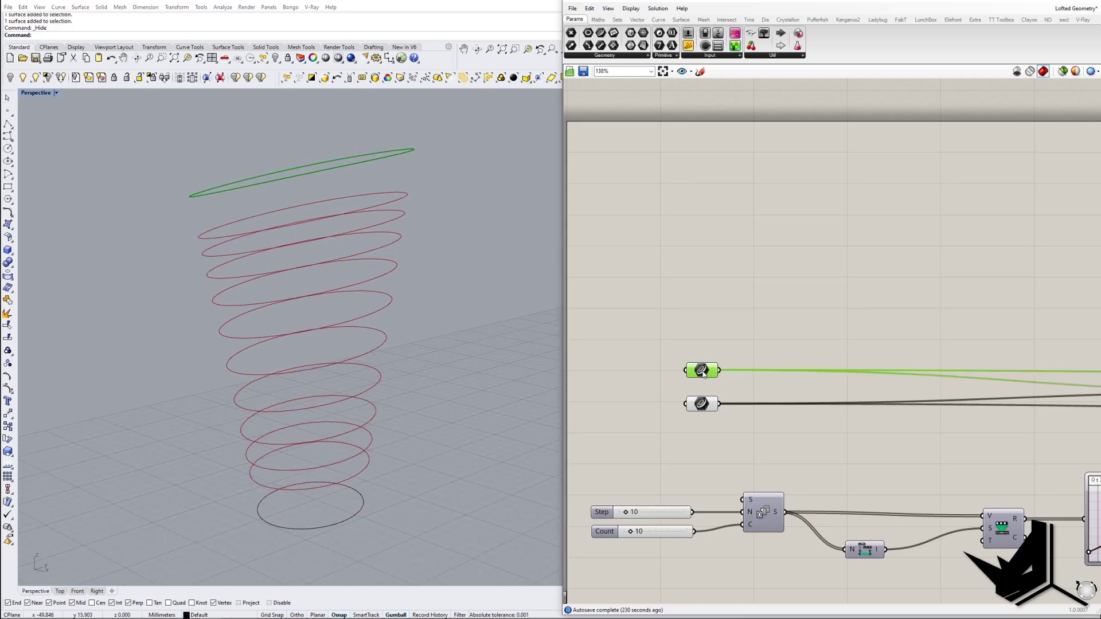
shift+right_drag(392, 431, 334, 391)
scroll(335, 390, down, 6)
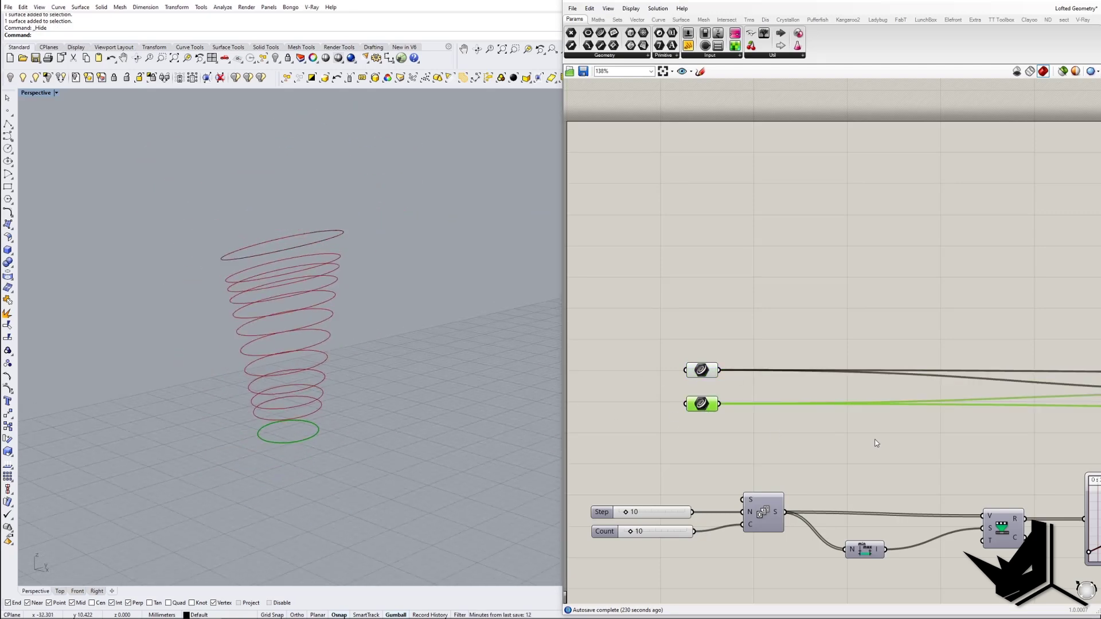
right_drag(878, 435, 680, 421)
scroll(680, 422, down, 3)
scroll(968, 415, up, 3)
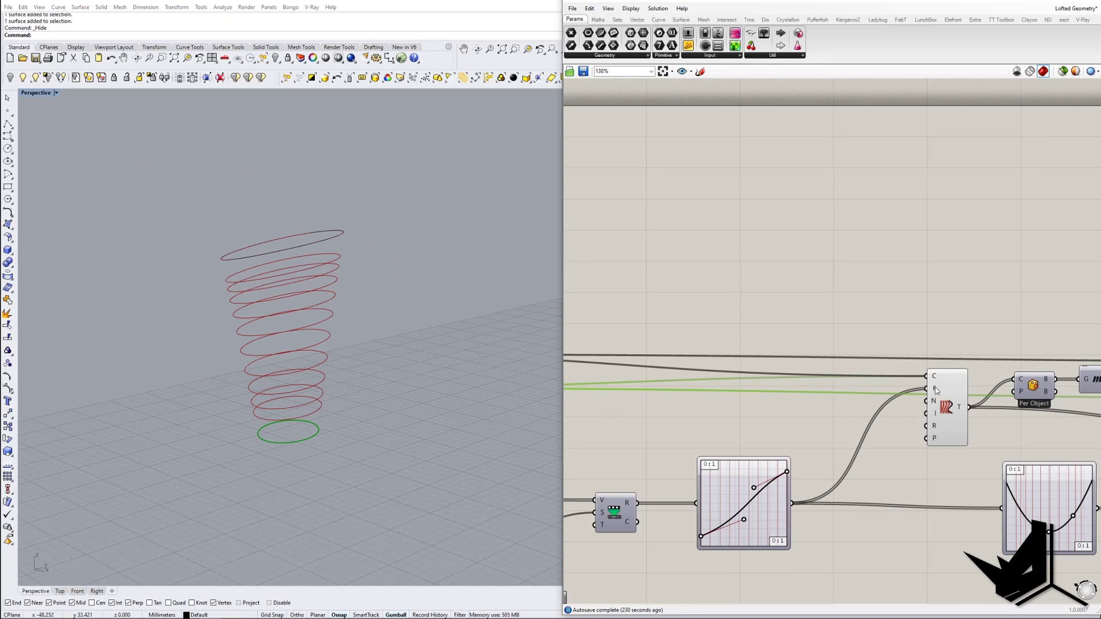
mouse_move(936, 391)
right_drag(284, 321, 279, 287)
right_drag(310, 365, 414, 381)
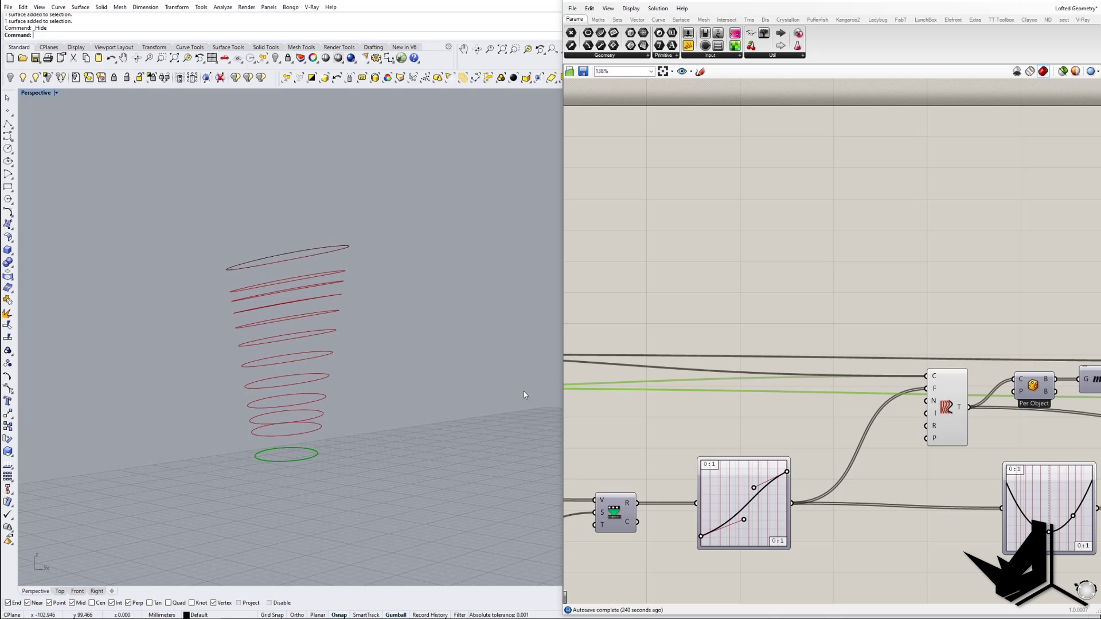
shift+right_drag(290, 249, 354, 262)
right_drag(365, 442, 369, 473)
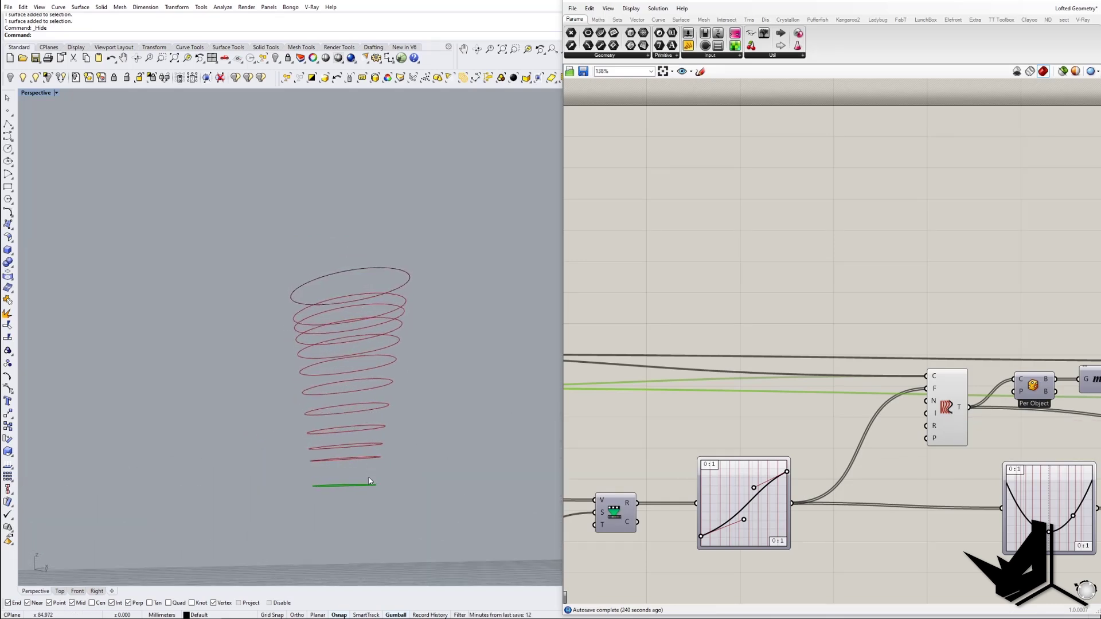
right_drag(387, 425, 384, 382)
Step: Examine the Series, Bounds, Remap Numbers and graph mapper chain that supplies the tween factors
right_drag(855, 436, 926, 428)
scroll(927, 429, down, 4)
scroll(820, 432, up, 1)
drag(917, 519, 616, 422)
click(662, 425)
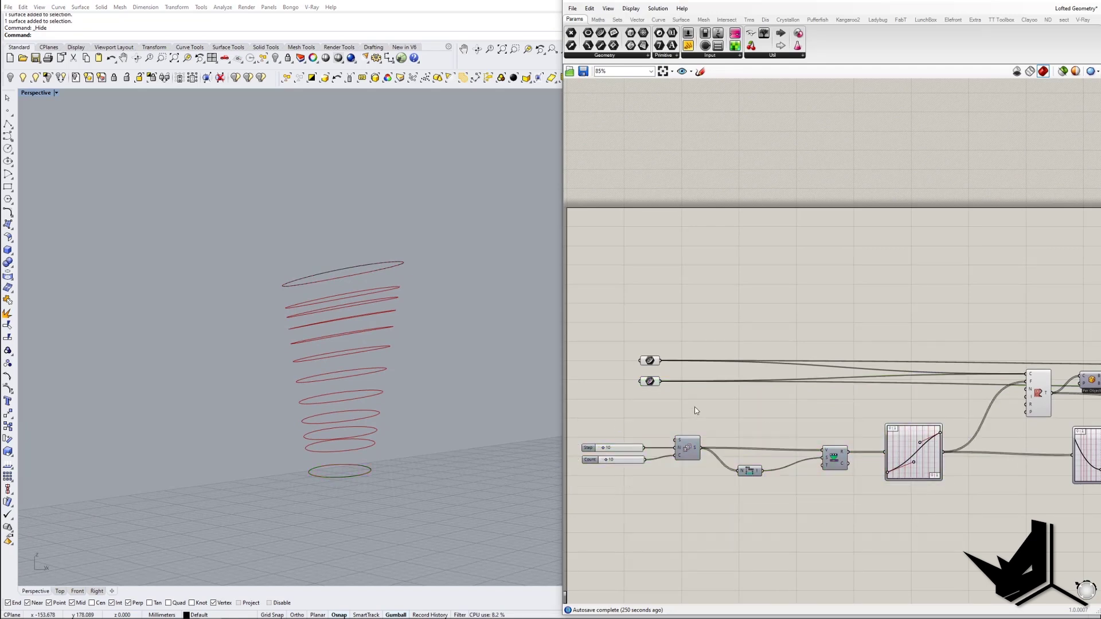
right_drag(709, 442, 755, 425)
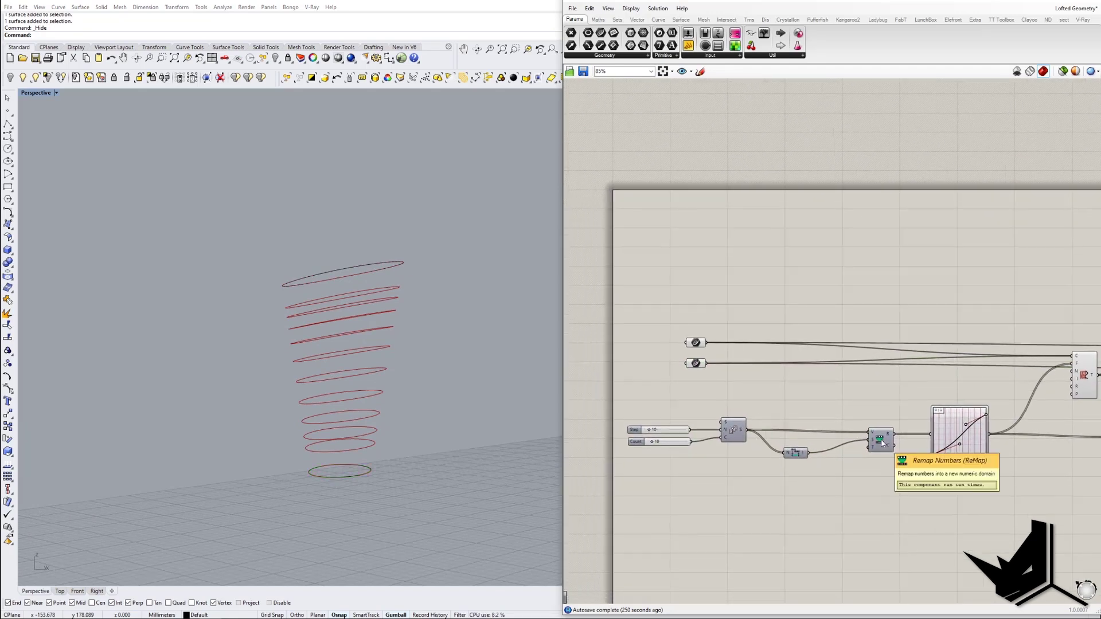
scroll(389, 390, up, 3)
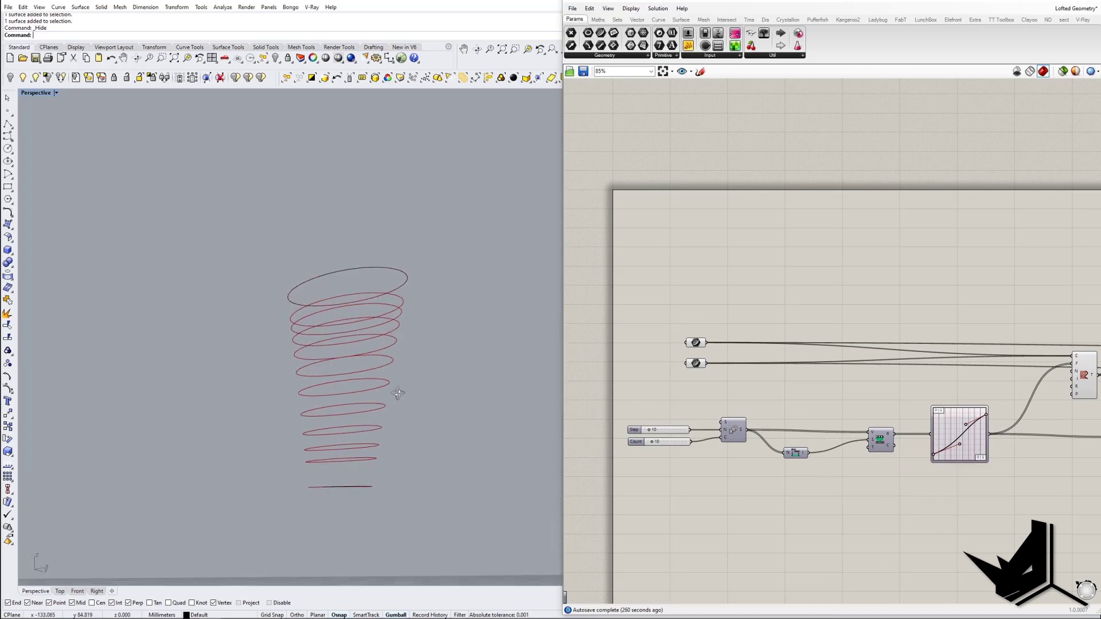
right_drag(379, 497, 393, 452)
right_drag(761, 465, 778, 445)
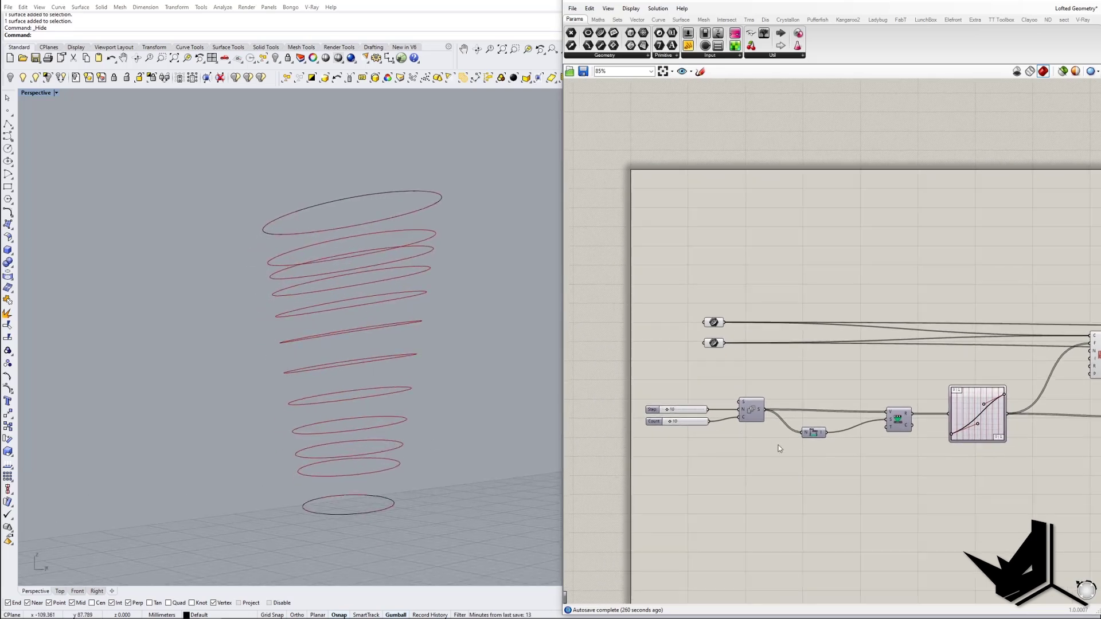
Step: Add a Panel below the Series component and connect the Series output to it
click(753, 415)
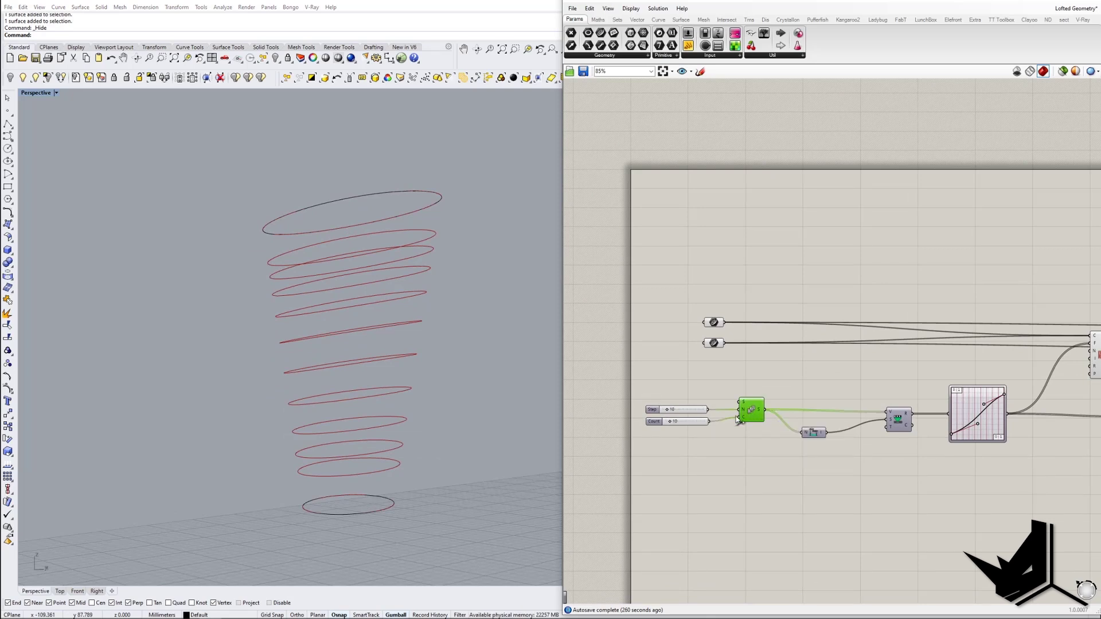
right_drag(739, 415, 755, 407)
double_click(782, 458)
text(paenl)
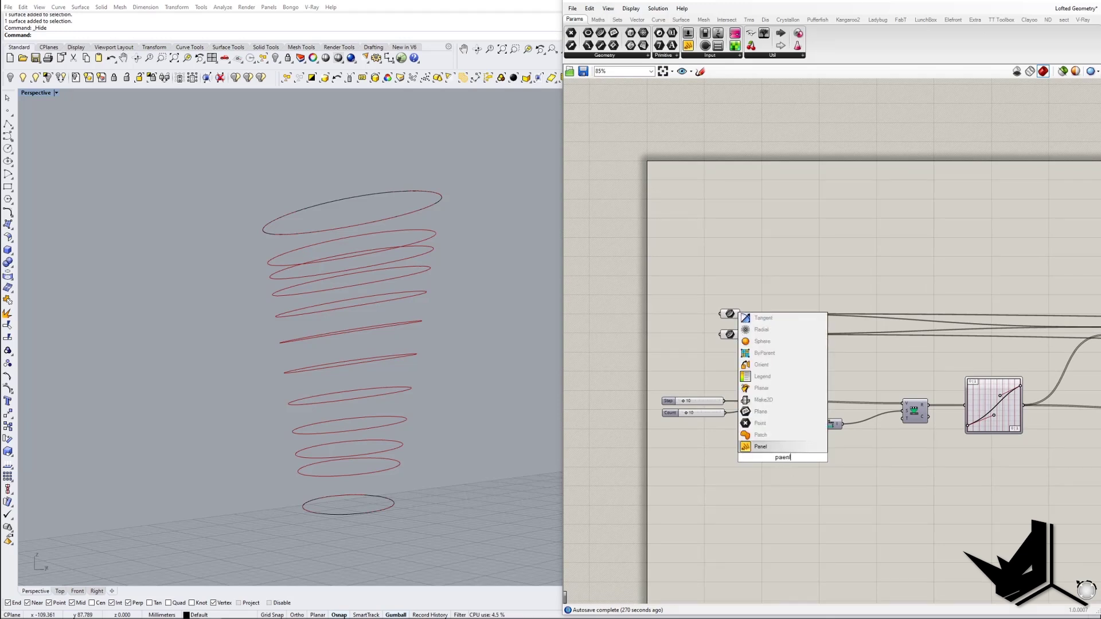
key(Return)
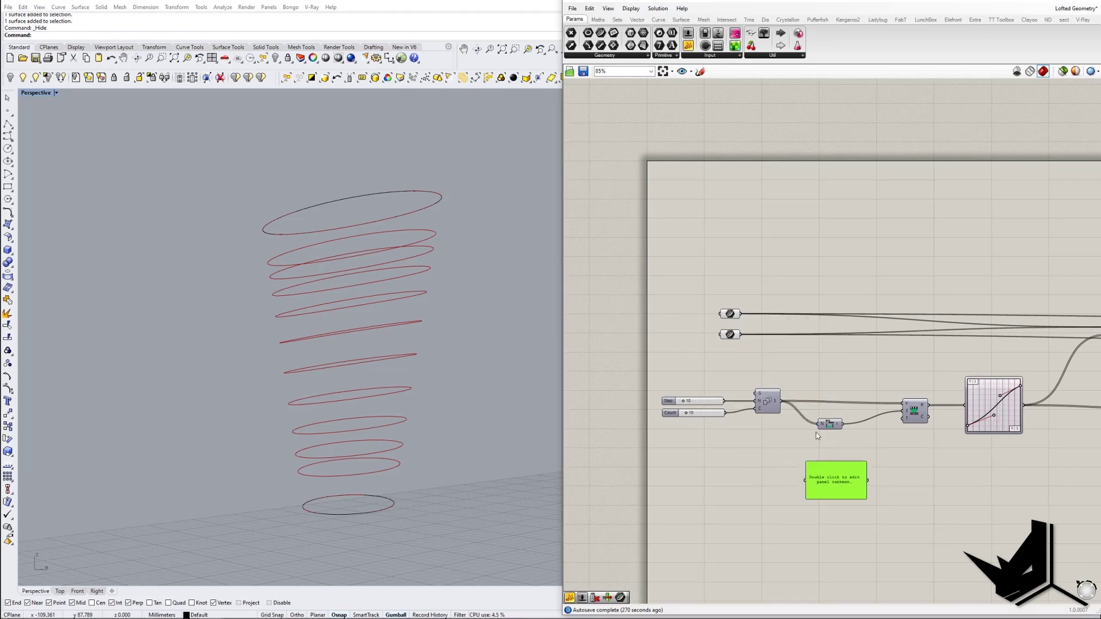
drag(780, 401, 916, 512)
scroll(747, 491, up, 4)
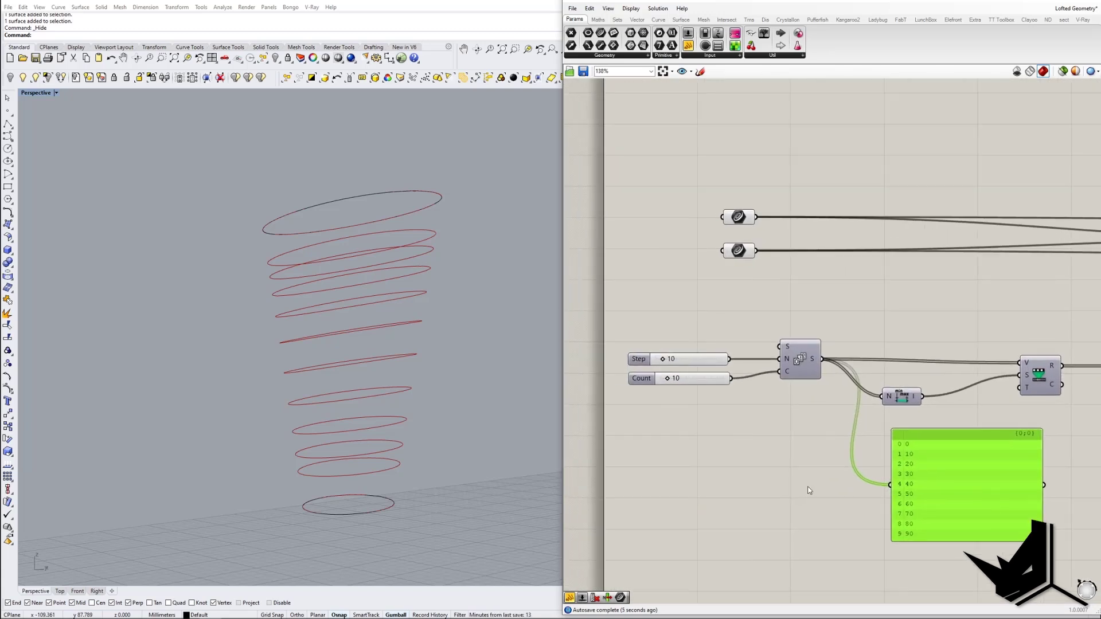
Step: Set the Step slider of the Series component to 2
double_click(673, 360)
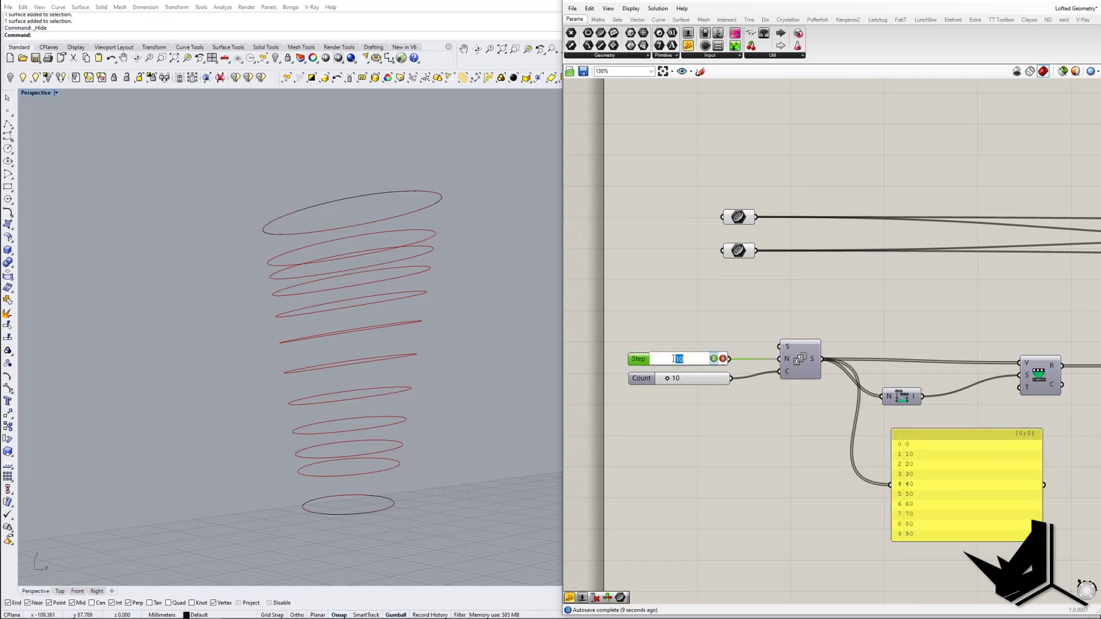
click(714, 361)
right_drag(827, 453, 748, 457)
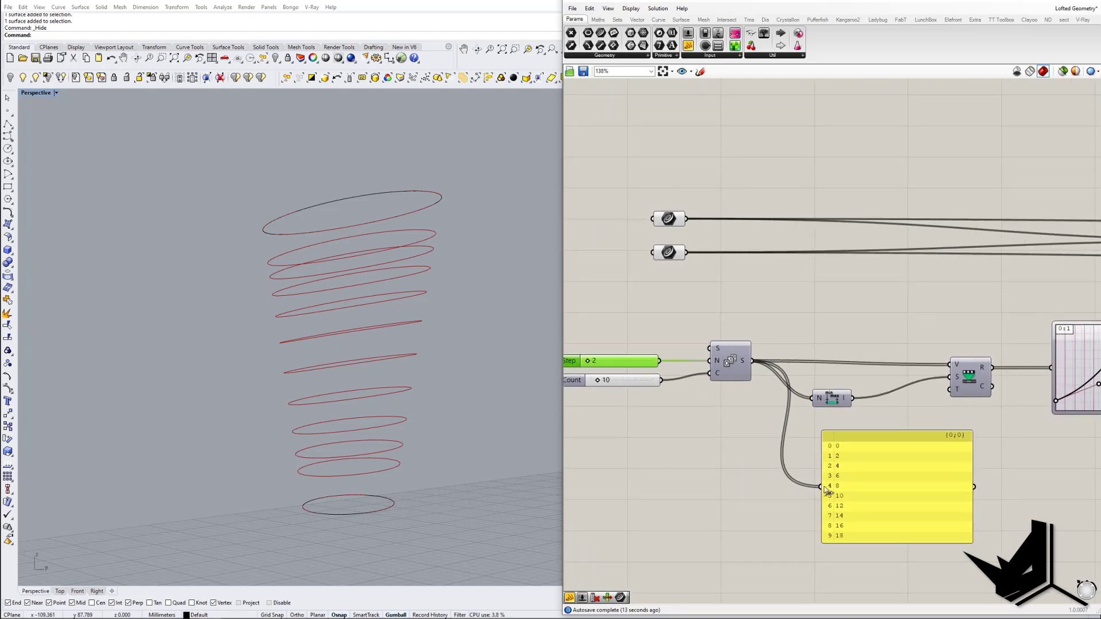
right_drag(691, 414, 700, 380)
right_drag(797, 442, 777, 459)
Step: Set the Count slider of the Series component to 20
click(654, 403)
double_click(656, 406)
text(20)
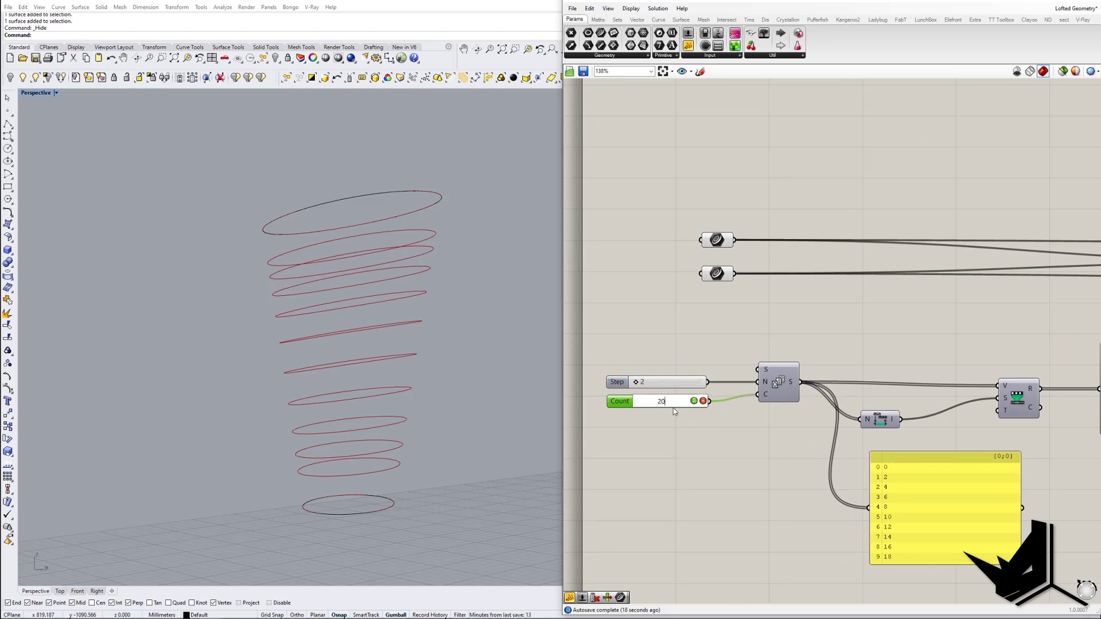
click(694, 402)
right_drag(363, 294, 387, 438)
scroll(389, 433, down, 10)
scroll(389, 432, up, 12)
right_drag(387, 302, 378, 290)
Step: Turn on the preview of the Loft component at the end of the definition
right_drag(937, 342, 809, 391)
scroll(809, 391, down, 7)
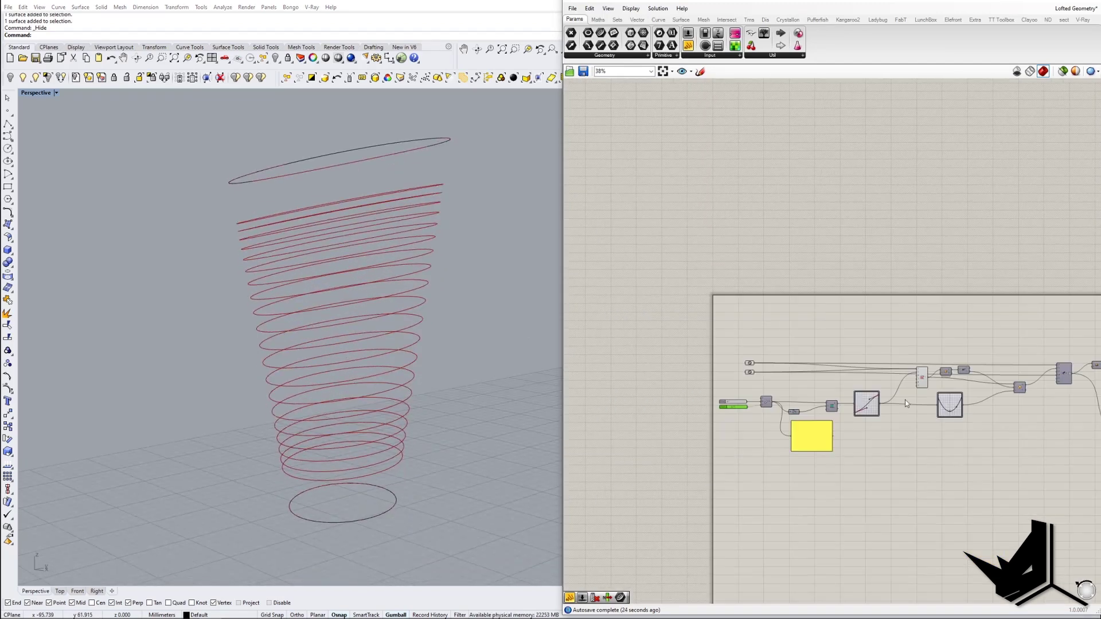
right_drag(1037, 390, 804, 399)
right_drag(997, 376, 990, 381)
scroll(898, 358, up, 5)
right_click(876, 381)
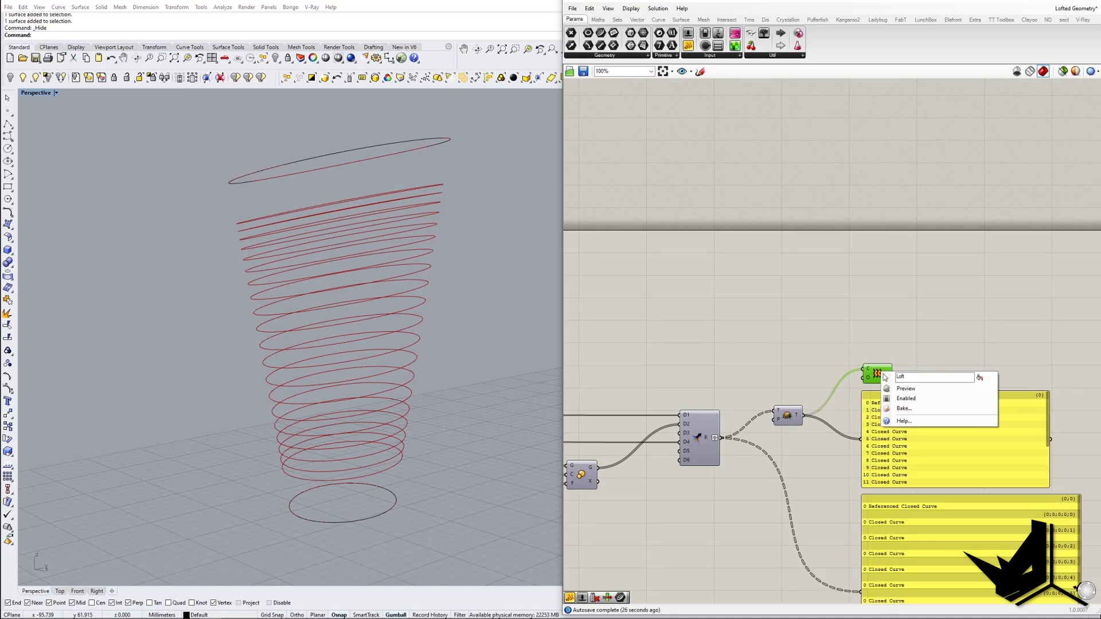
click(907, 395)
scroll(407, 354, up, 2)
mouse_move(407, 354)
right_down()
mouse_move(416, 332)
mouse_move(427, 352)
mouse_move(408, 356)
right_up()
Step: Set the Count slider of the Series component to 15
right_drag(656, 368, 792, 425)
scroll(882, 361, down, 8)
scroll(723, 391, up, 7)
scroll(792, 425, up, 3)
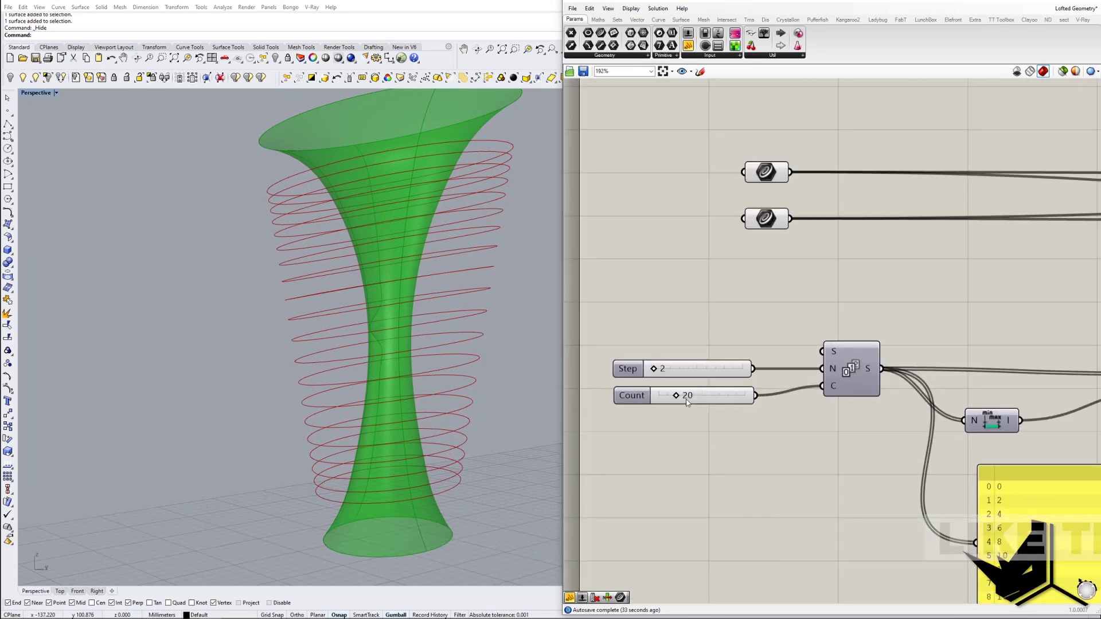
double_click(694, 400)
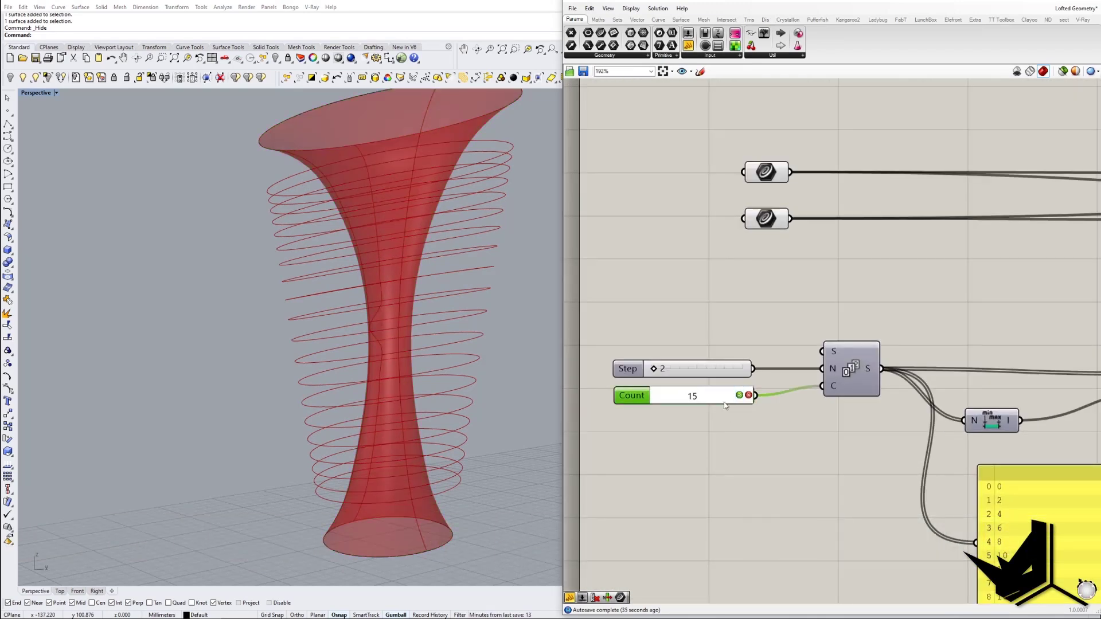
text(15)
click(740, 396)
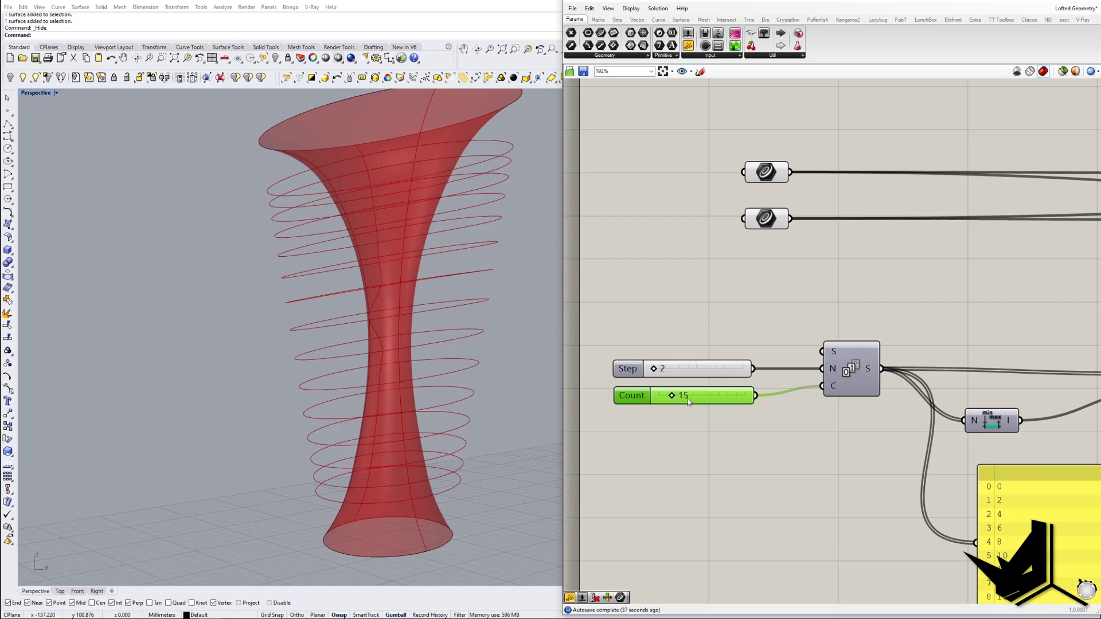
Step: Set the Count slider of the Series component back to 10
double_click(690, 400)
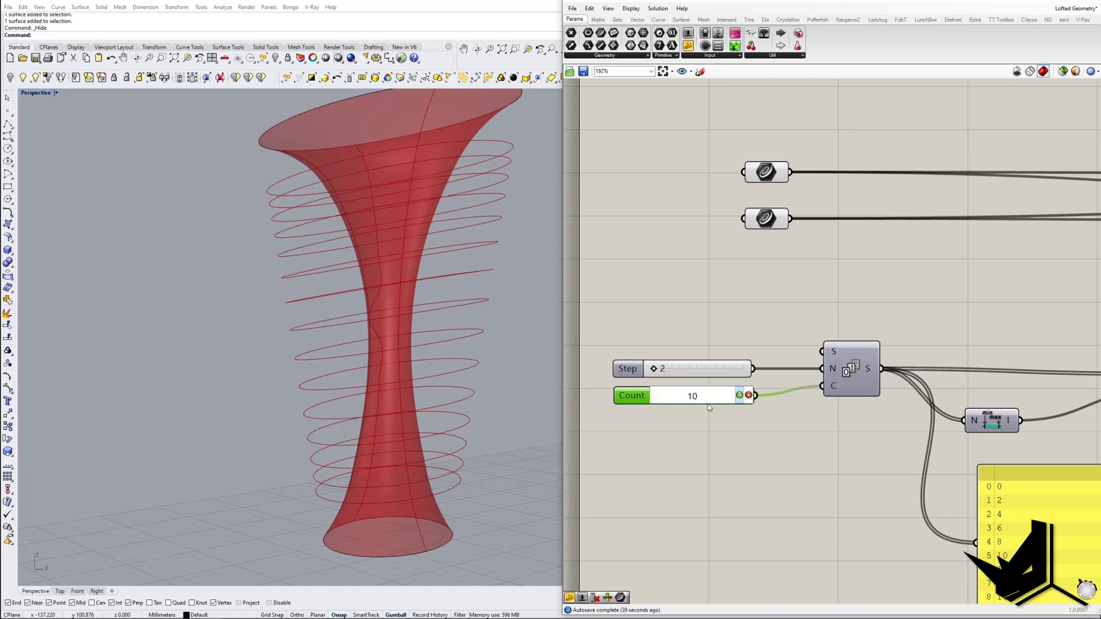
click(739, 395)
scroll(378, 436, up, 4)
scroll(362, 434, down, 5)
right_drag(671, 472, 630, 468)
scroll(707, 460, down, 5)
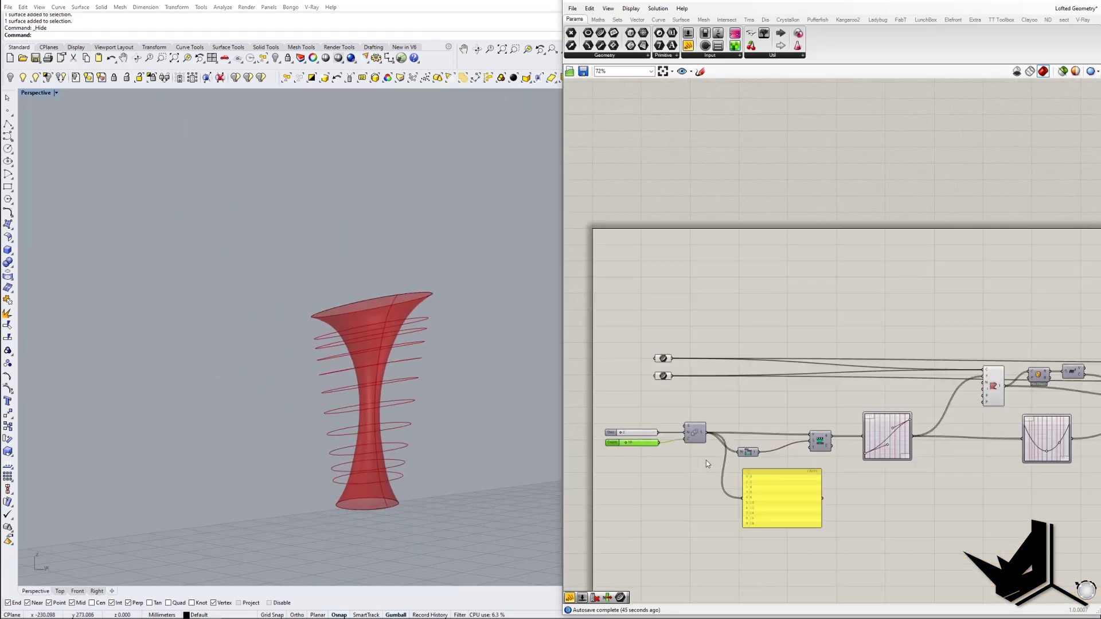
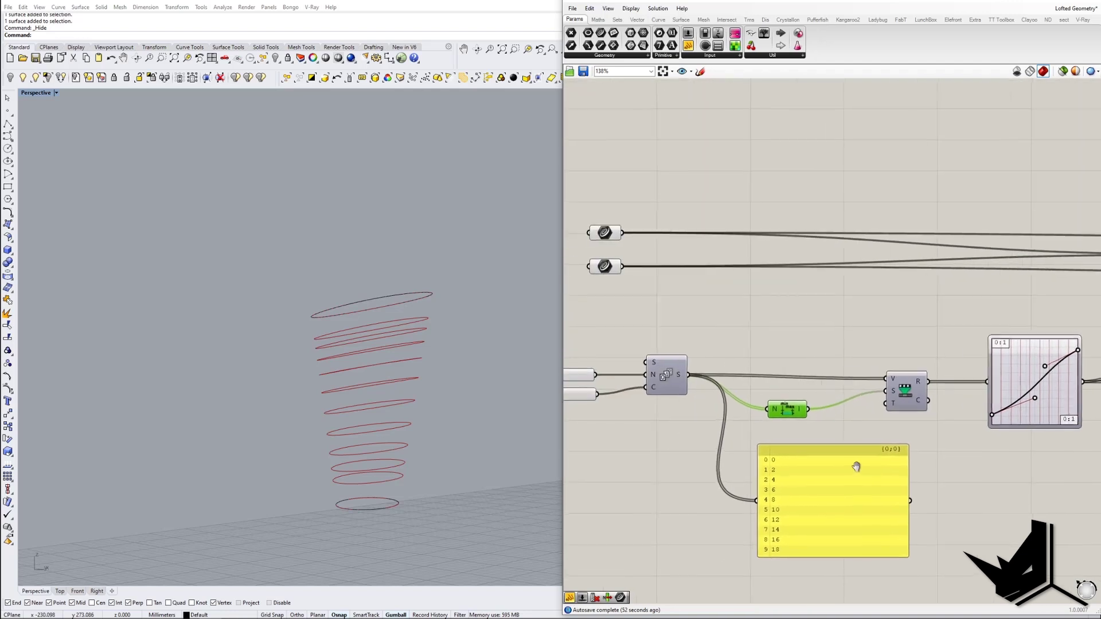
Step: Place a second Panel below the graph mapper, connect the Remap Numbers mapped output to it, and enlarge it to fit the whole list
drag(955, 473, 955, 473)
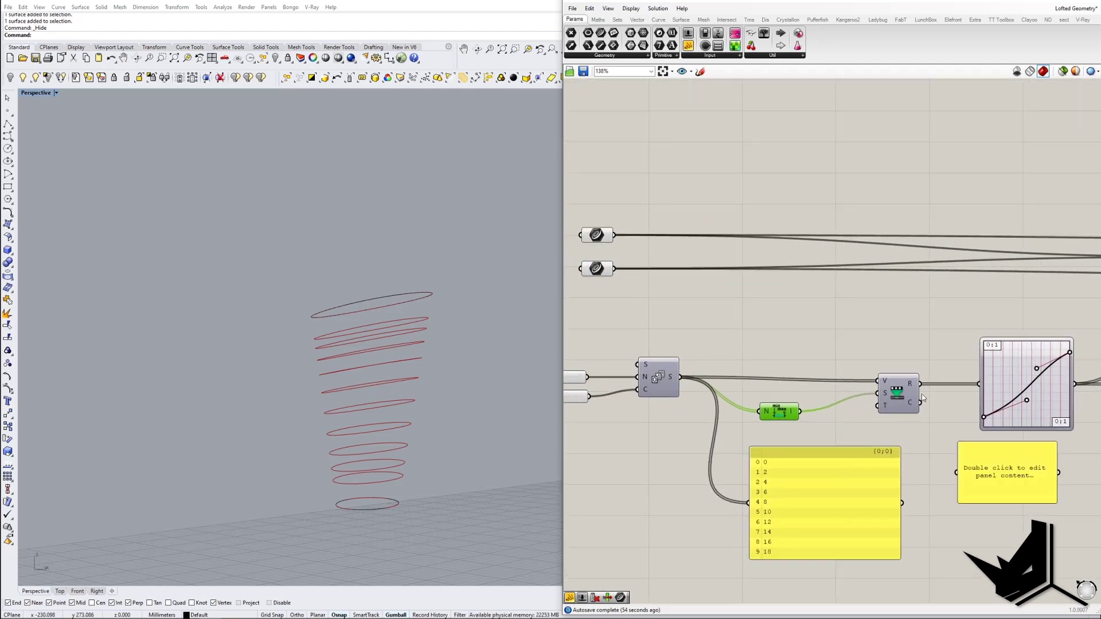
drag(929, 408, 957, 473)
right_drag(1058, 511, 942, 467)
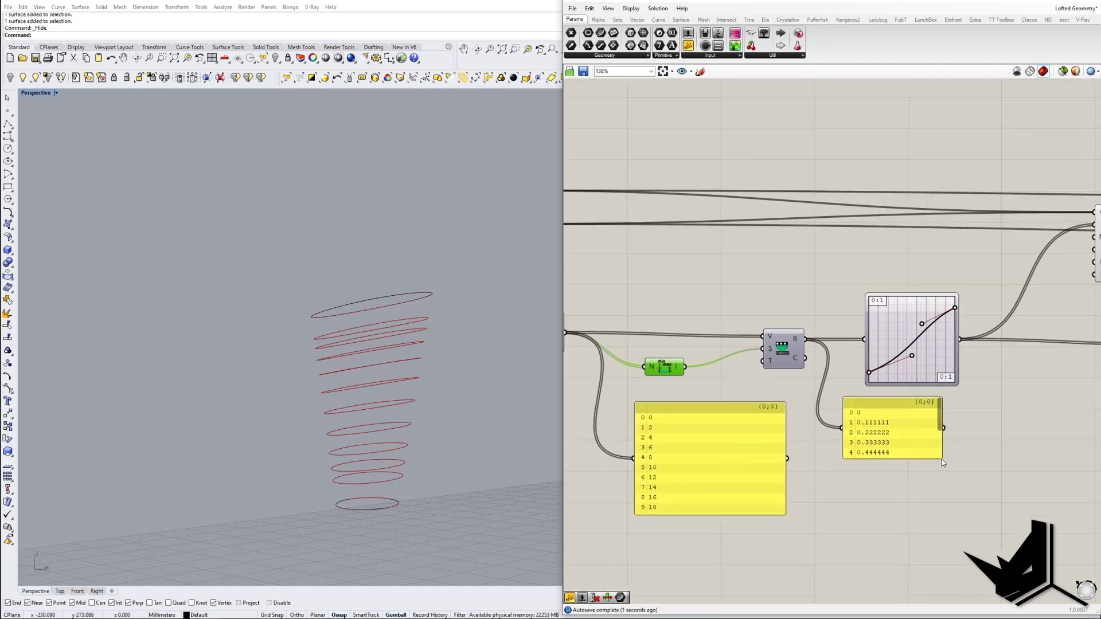
drag(941, 460, 991, 512)
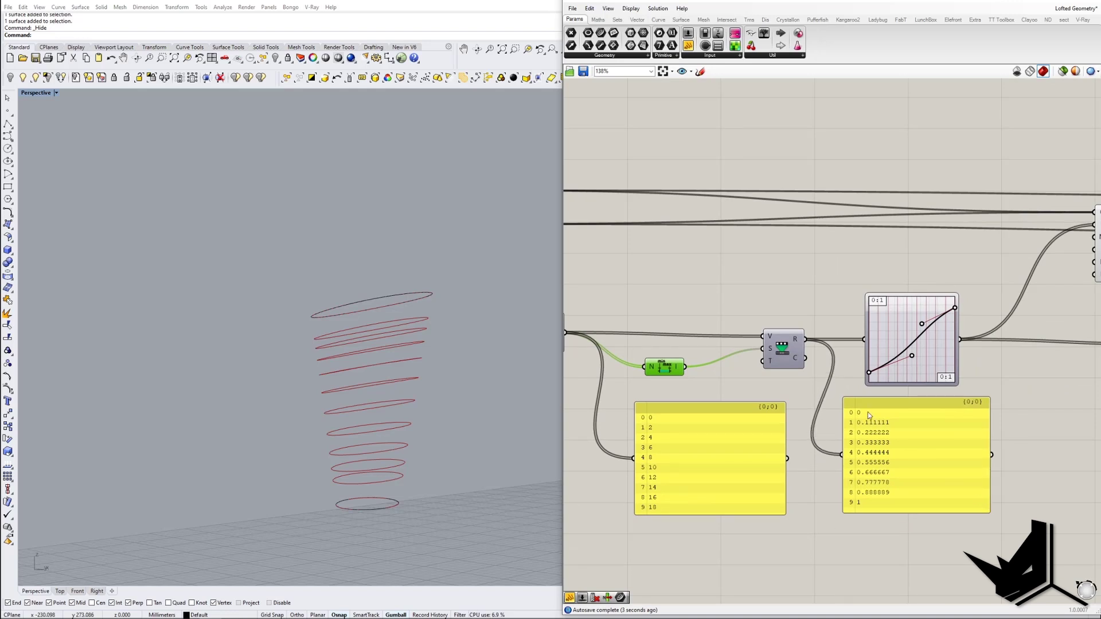
right_drag(854, 440, 929, 437)
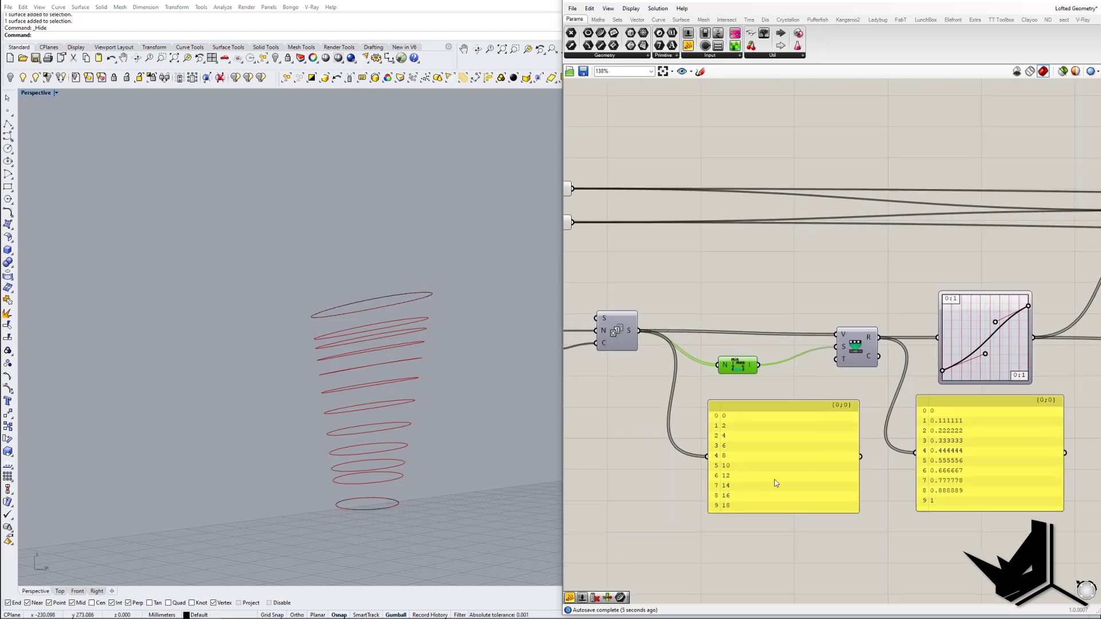
Step: Lower the end point of the first graph mapper's curve very slightly
right_drag(769, 473, 903, 467)
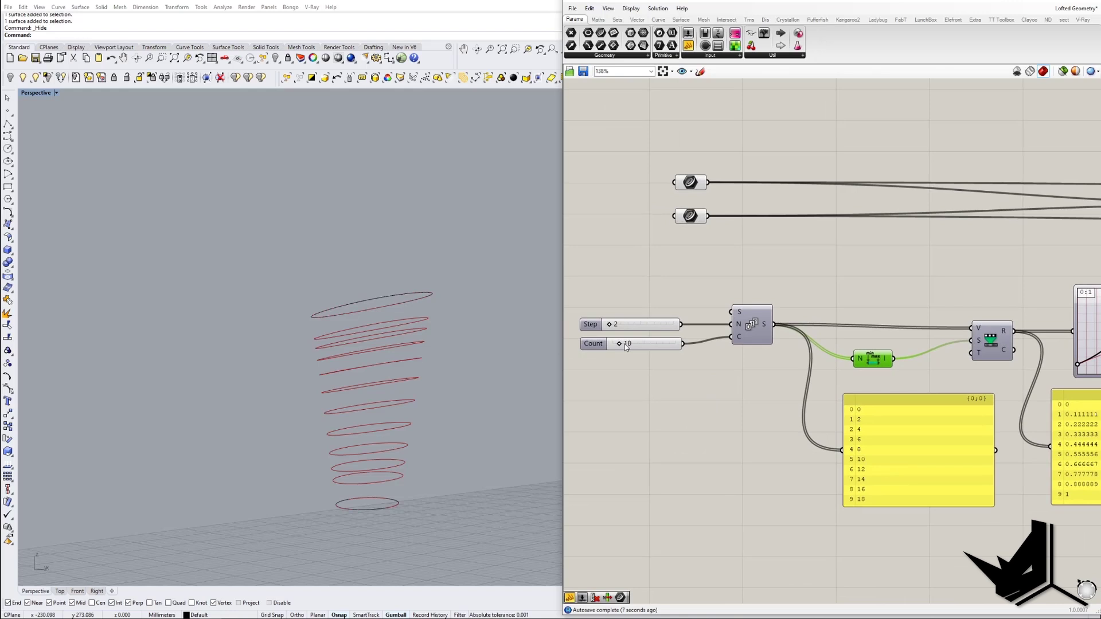
right_drag(857, 422, 703, 427)
right_drag(975, 440, 899, 442)
right_drag(856, 401, 793, 418)
right_drag(927, 388, 852, 405)
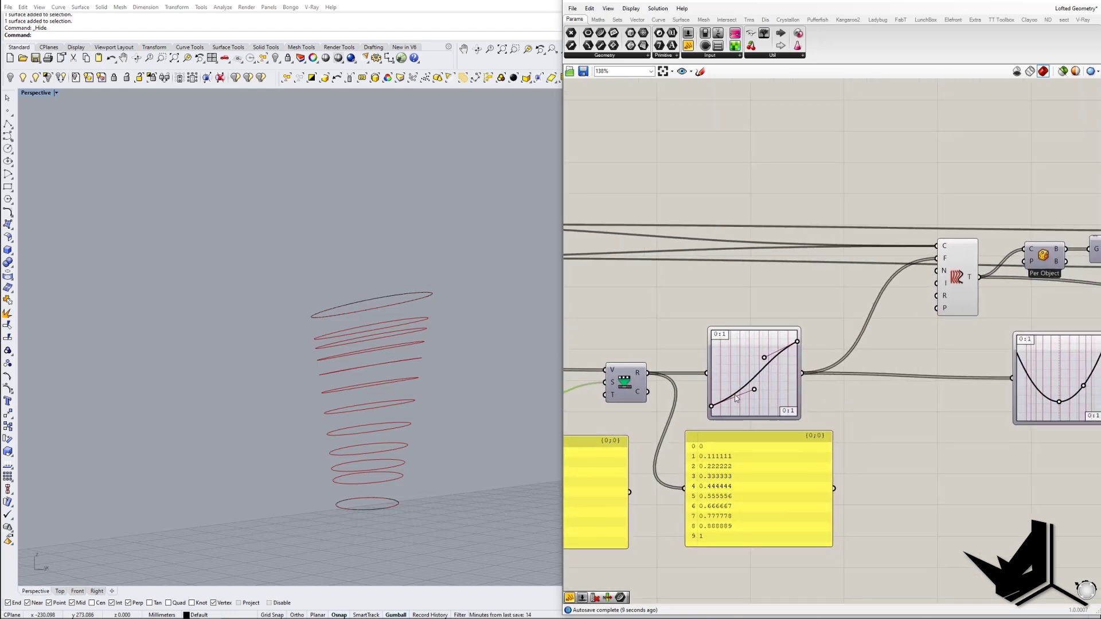
click(741, 361)
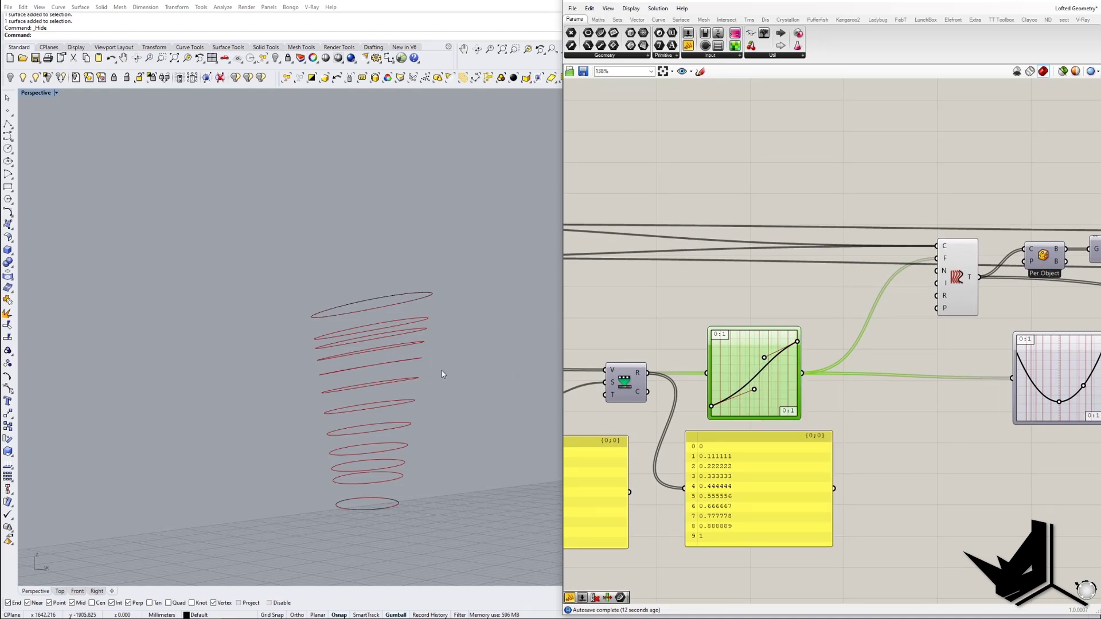
scroll(386, 369, up, 4)
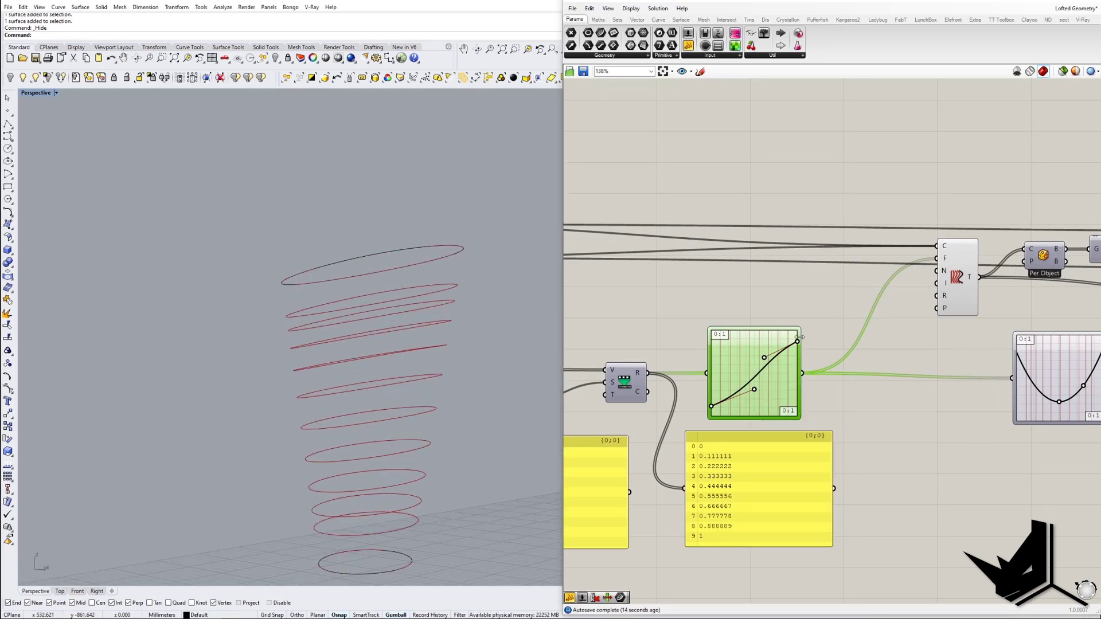
drag(797, 342, 796, 343)
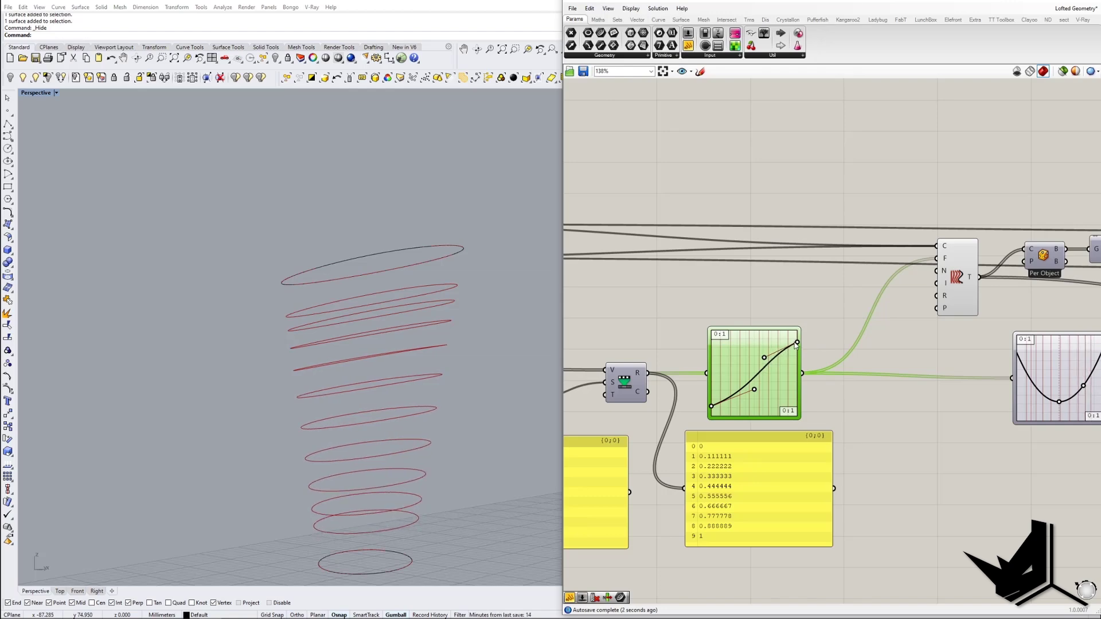
Step: Turn on the preview of the Loft component at the end of the definition
scroll(798, 390, down, 5)
scroll(902, 381, up, 3)
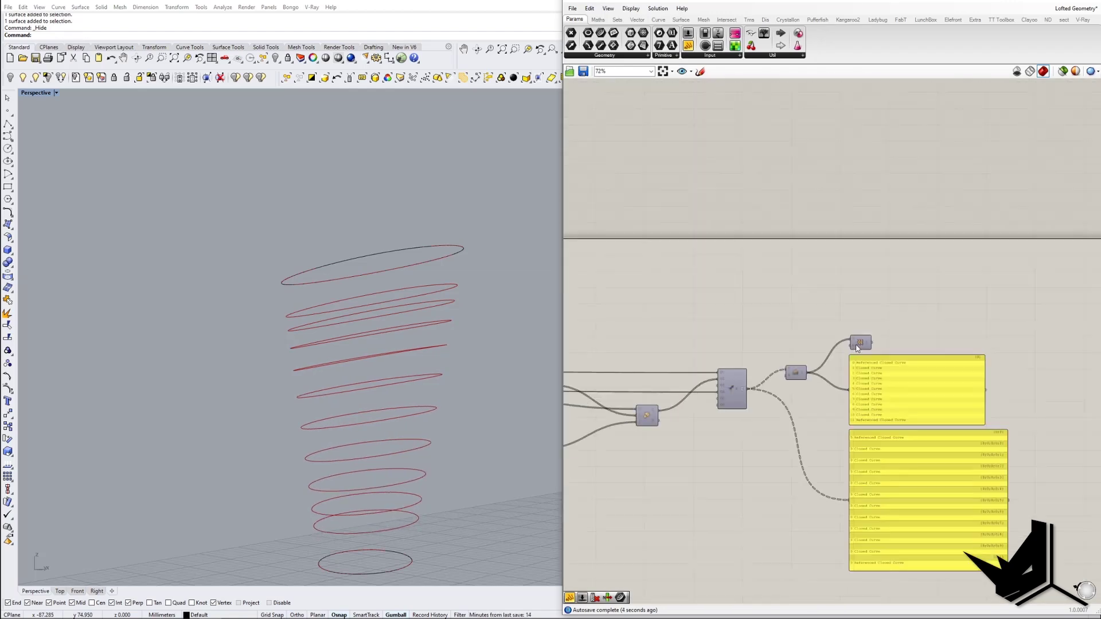
right_click(855, 344)
click(877, 361)
Step: Raise the start point of the first graph mapper's curve slightly and fine-tune its end point and handles
right_drag(624, 360, 973, 328)
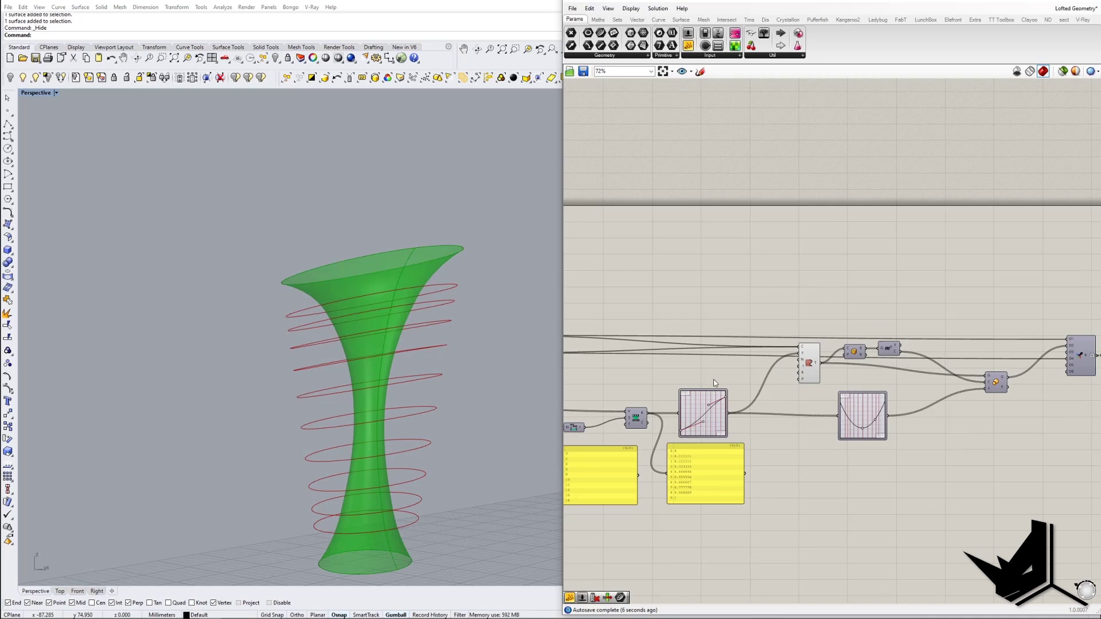
scroll(713, 379, up, 4)
drag(797, 377, 796, 376)
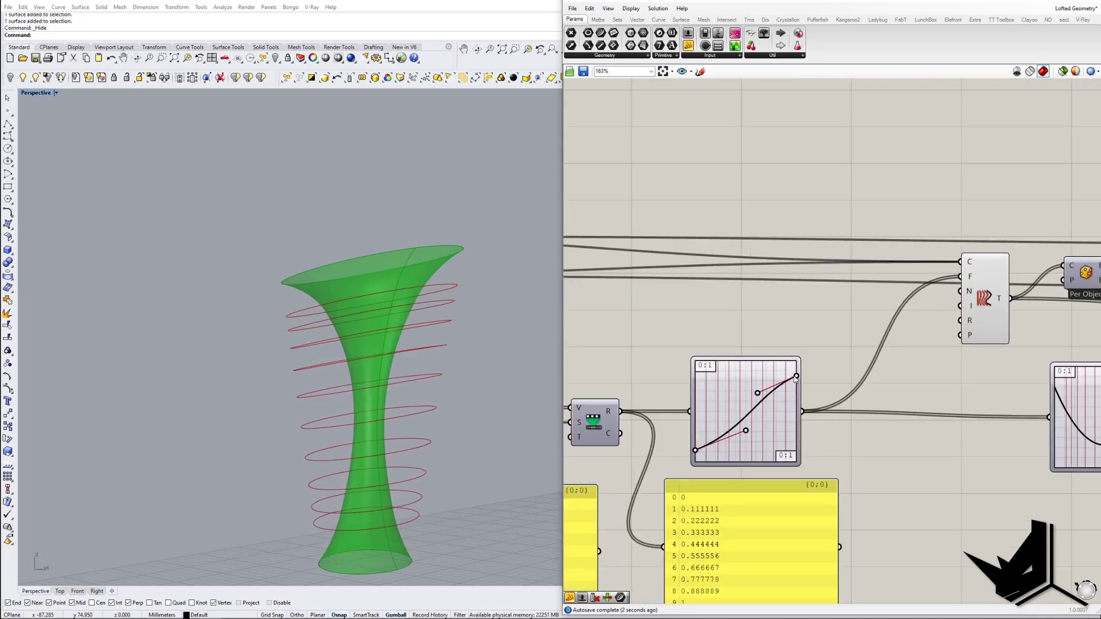
right_drag(718, 409, 740, 401)
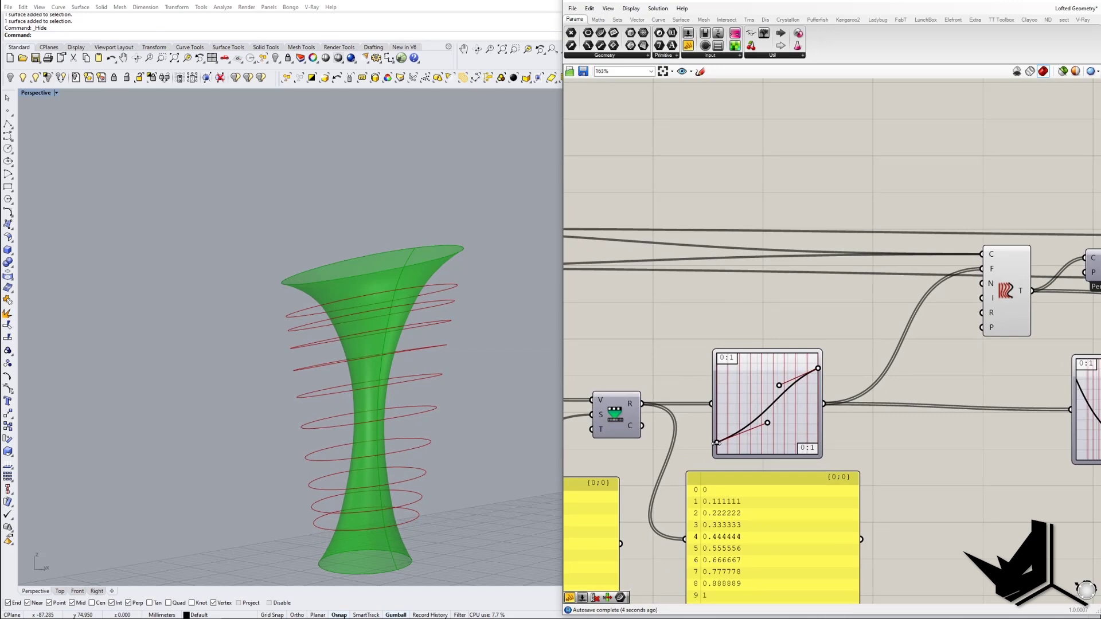
drag(717, 443, 715, 439)
mouse_move(376, 356)
right_down()
mouse_move(399, 359)
mouse_move(390, 359)
right_up()
drag(768, 424, 777, 387)
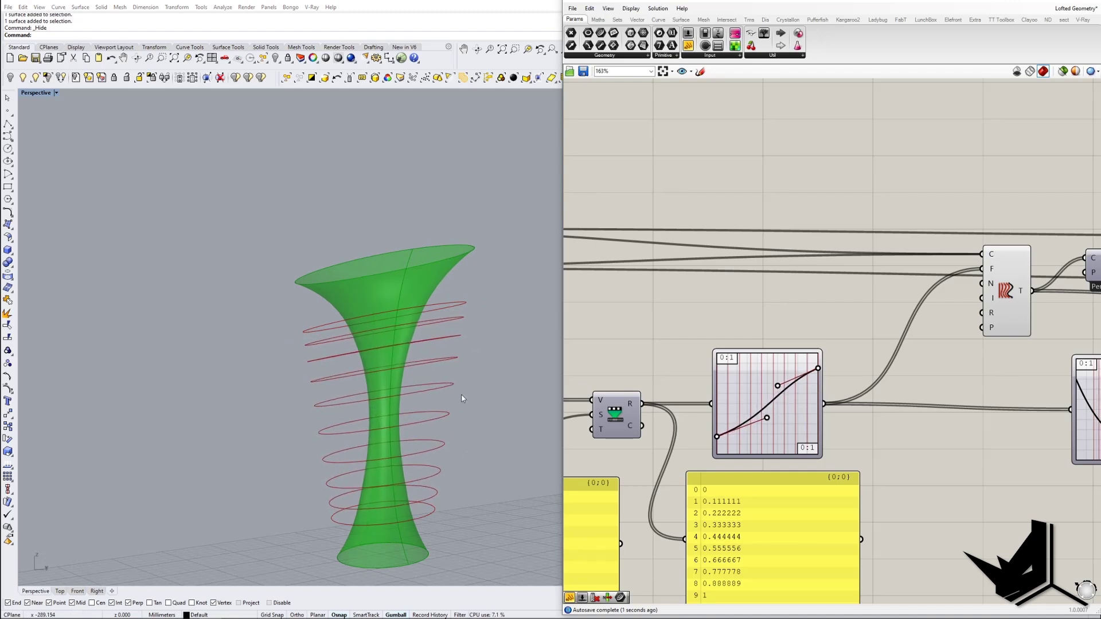
Step: Set the Count slider feeding the Series component to 15
scroll(463, 398, down, 5)
scroll(872, 435, down, 4)
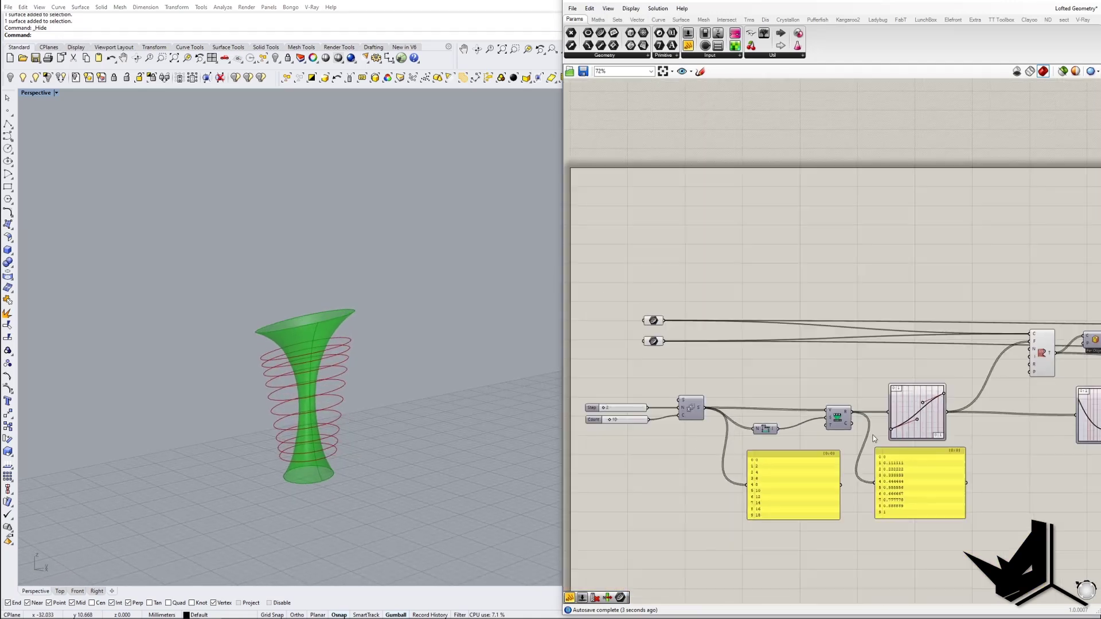
scroll(665, 425, up, 4)
double_click(578, 414)
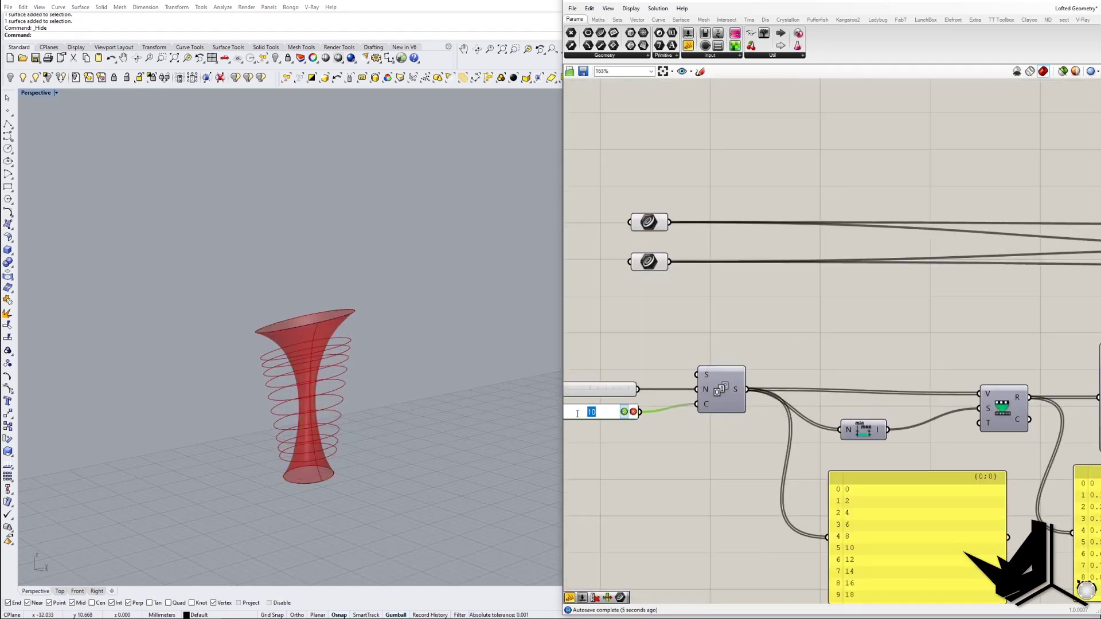
text(15)
key(Return)
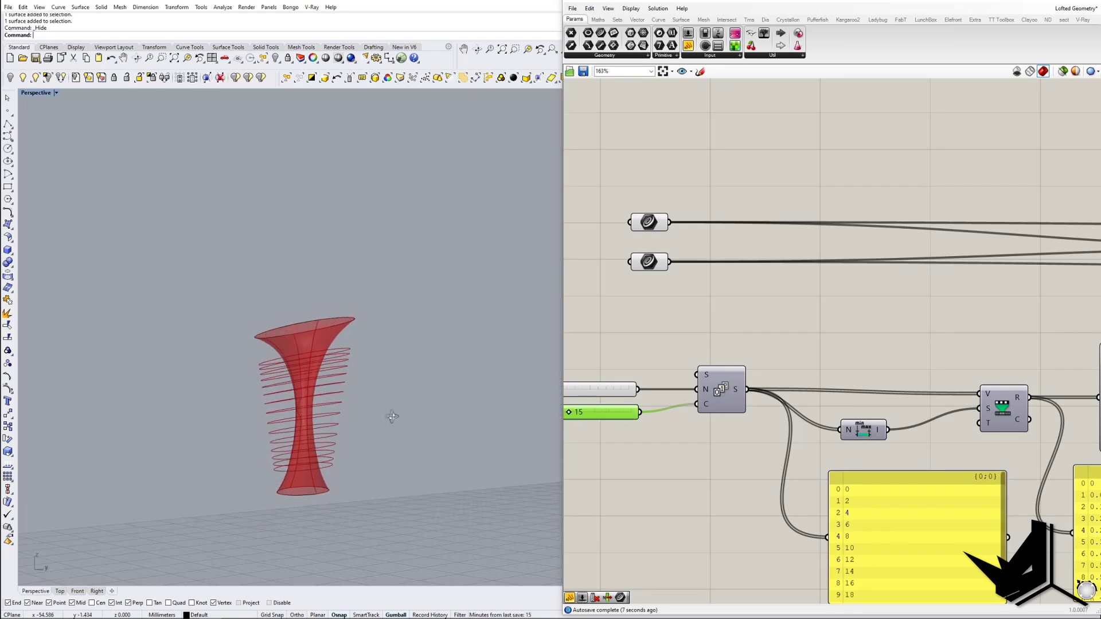
Step: Lower both end points and the lower handle of the first graph mapper's curve slightly
scroll(411, 426, up, 3)
right_drag(844, 379, 690, 403)
scroll(691, 403, down, 4)
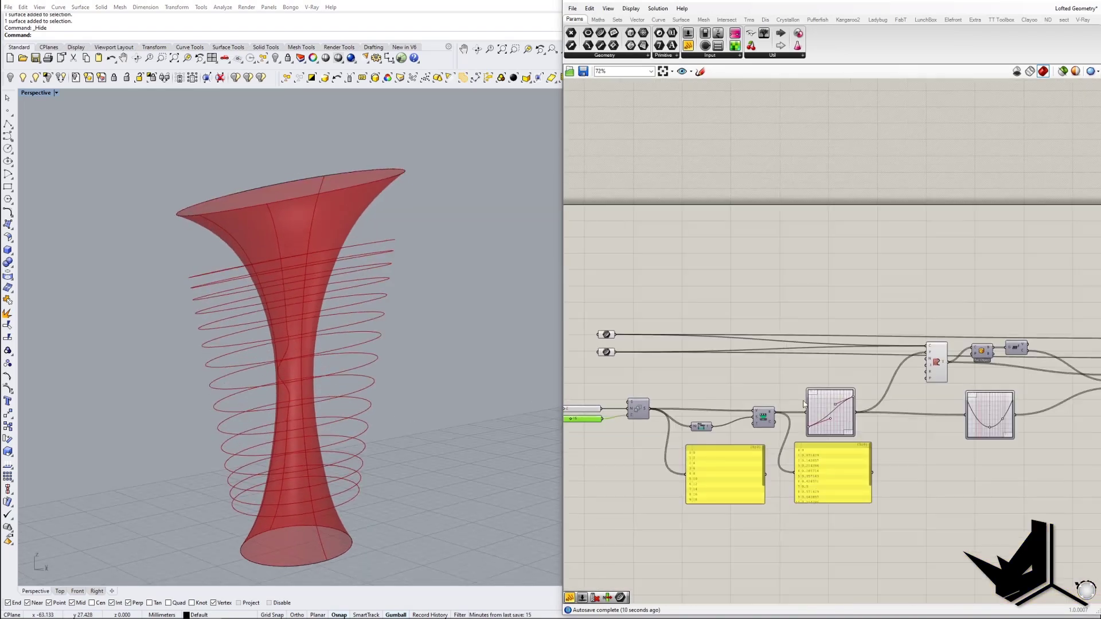
scroll(818, 404, up, 6)
drag(853, 453, 853, 457)
drag(784, 478, 783, 484)
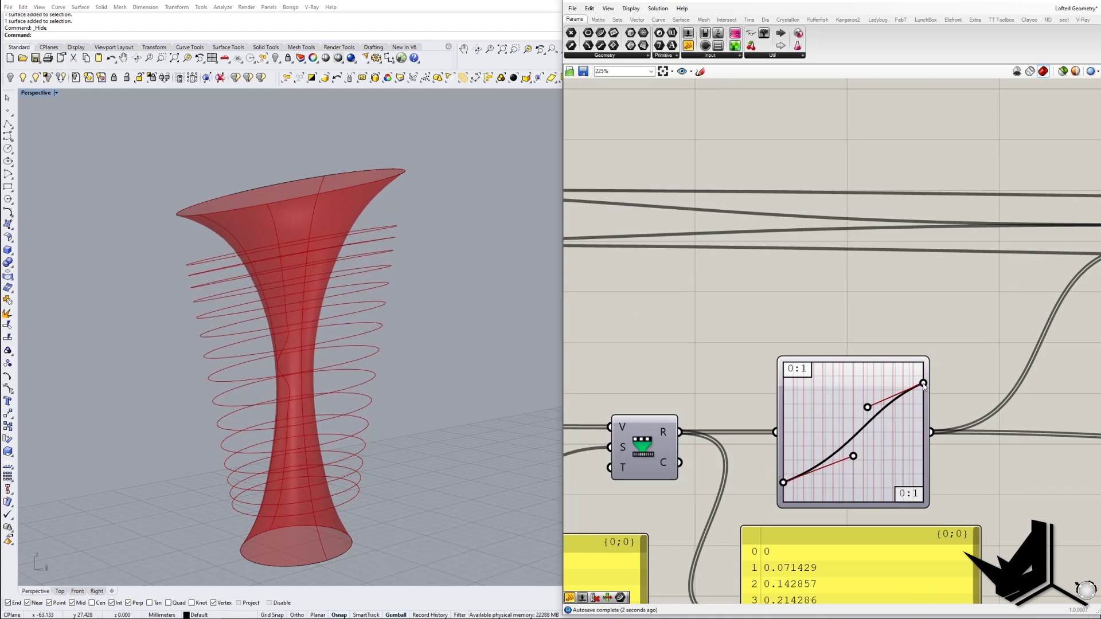
drag(922, 383, 923, 387)
Step: Return the Count slider of the Series component to 10
right_drag(758, 337, 932, 353)
scroll(931, 352, down, 4)
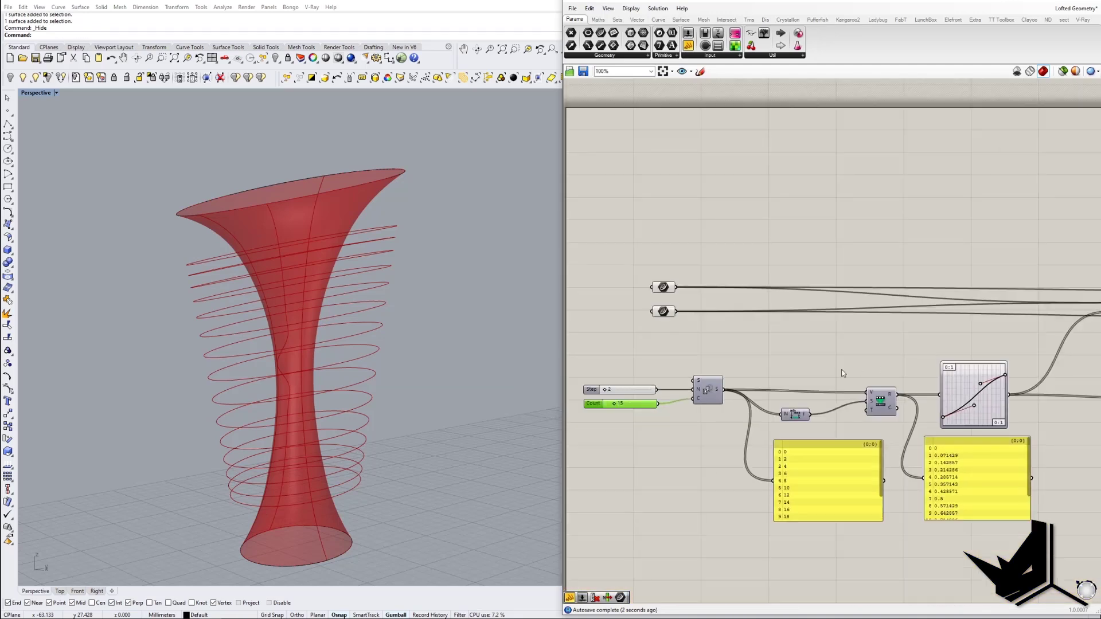
scroll(842, 373, up, 4)
double_click(713, 427)
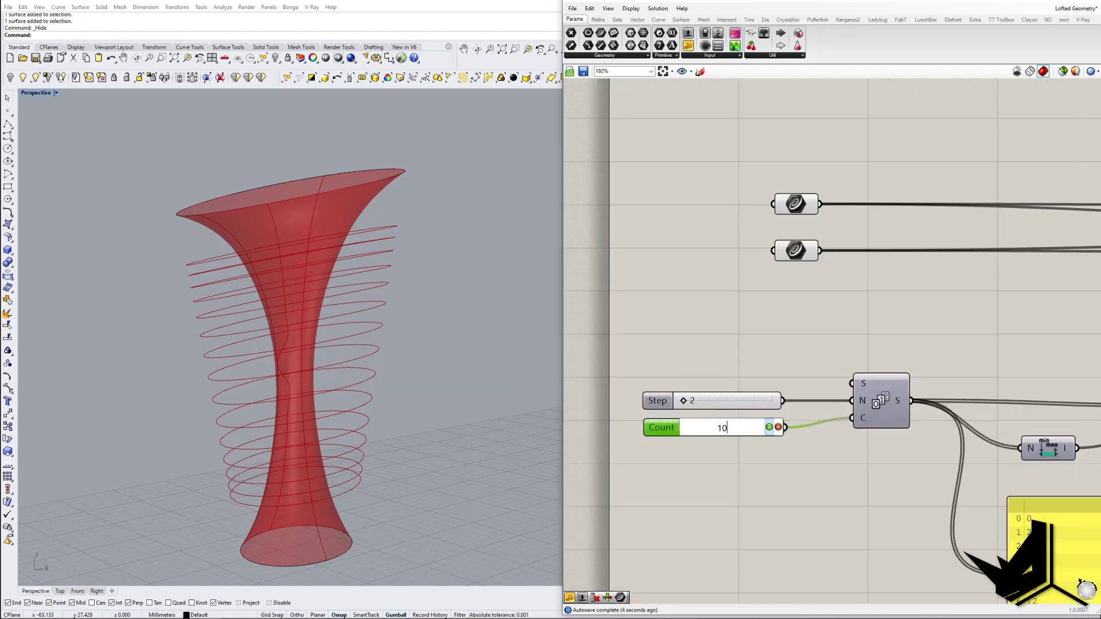
text(10)
click(769, 427)
Step: Examine how the first graph mapper feeds the tween component's factor input and the second graph mapper
right_drag(944, 471, 759, 471)
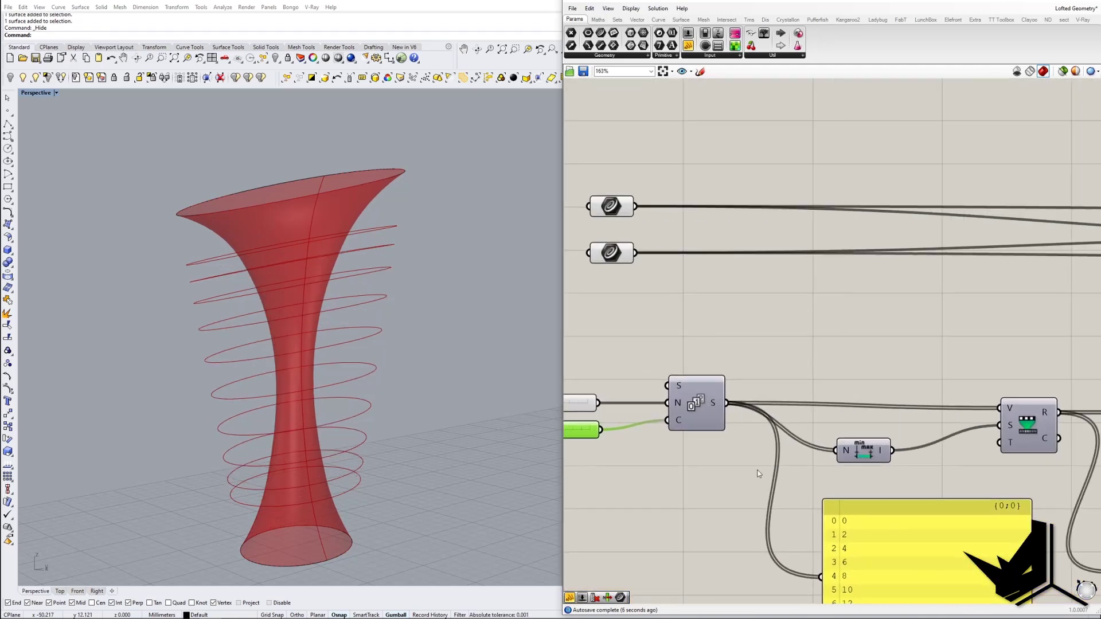
scroll(759, 472, down, 4)
right_drag(1052, 452, 736, 458)
scroll(951, 457, up, 2)
right_drag(850, 412, 889, 417)
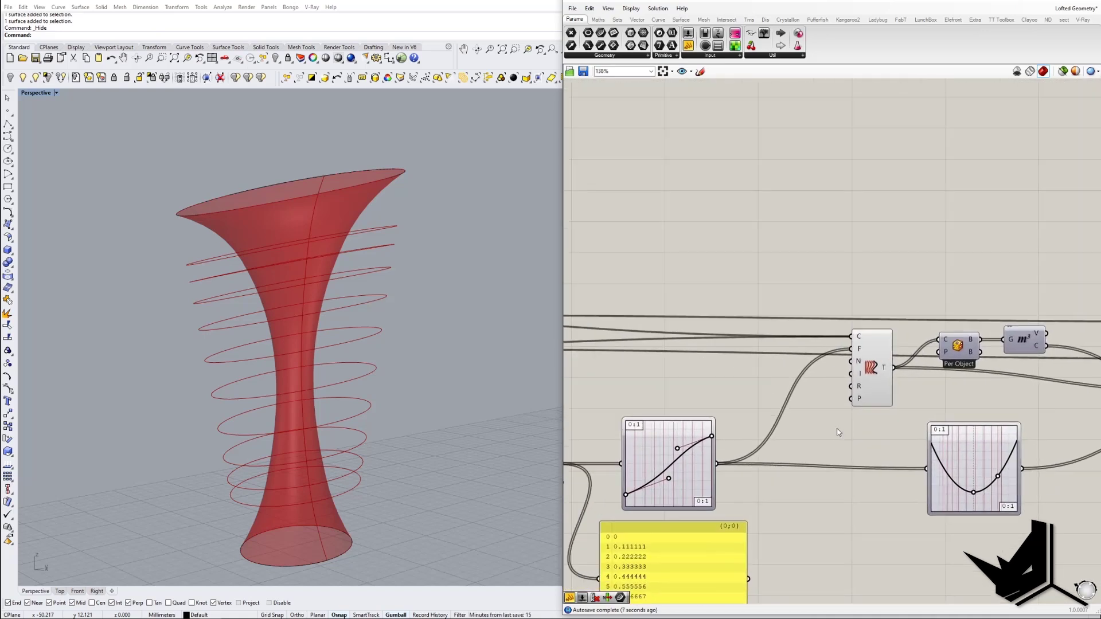
click(686, 463)
right_drag(693, 463, 729, 429)
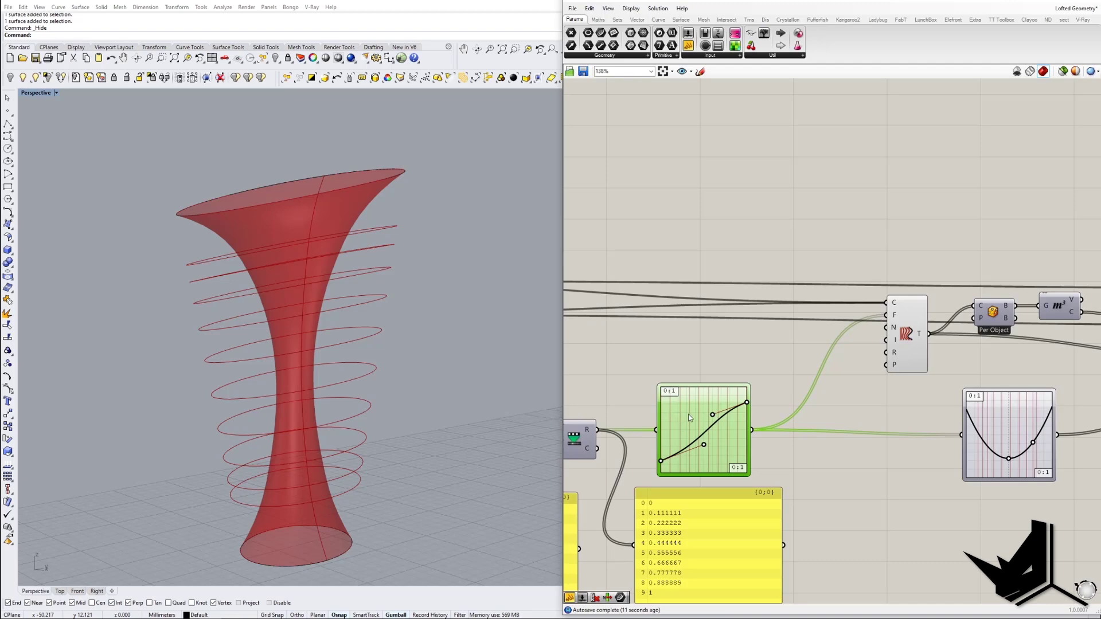
mouse_move(843, 401)
right_down()
mouse_move(722, 425)
mouse_move(803, 393)
mouse_move(740, 396)
right_up()
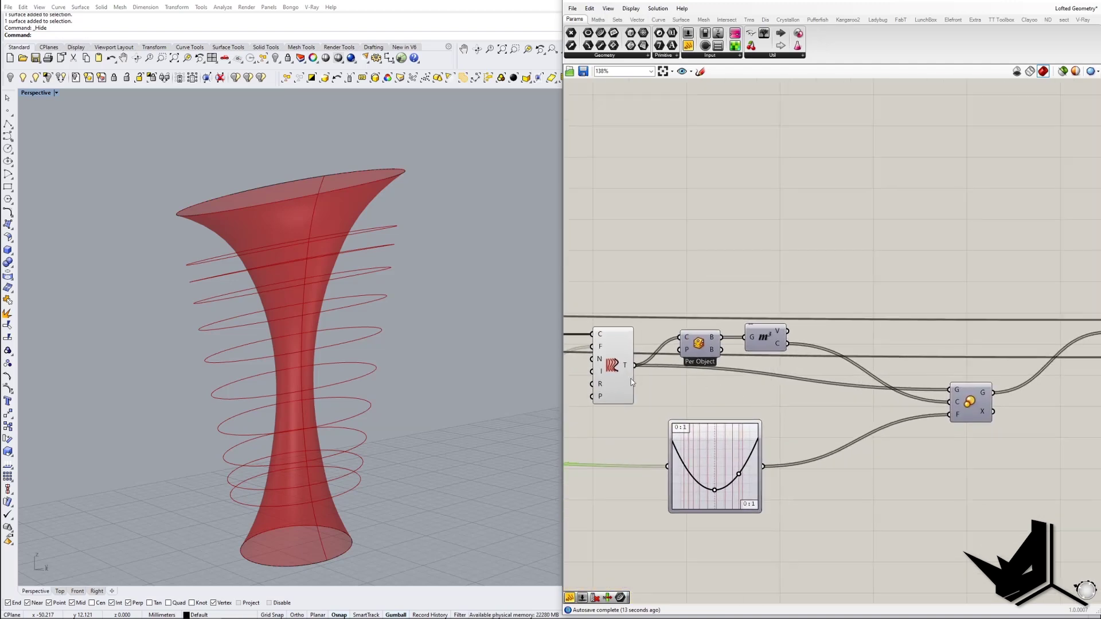
Step: Turn off the preview of the Loft component so only the section curves are displayed
scroll(770, 414, down, 10)
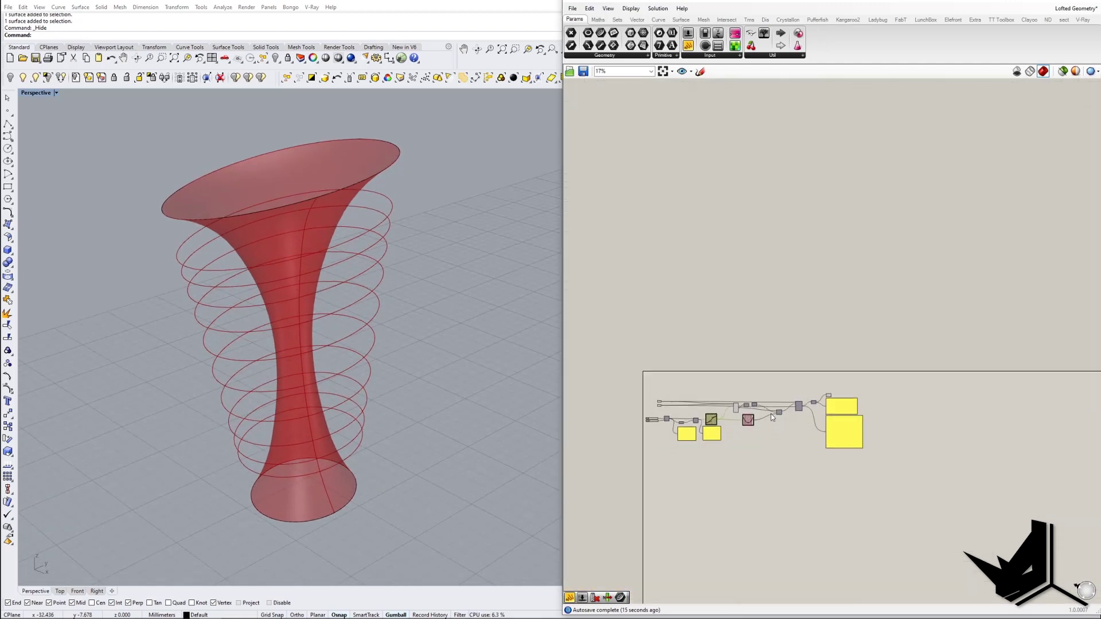
scroll(817, 407, up, 8)
right_click(917, 359)
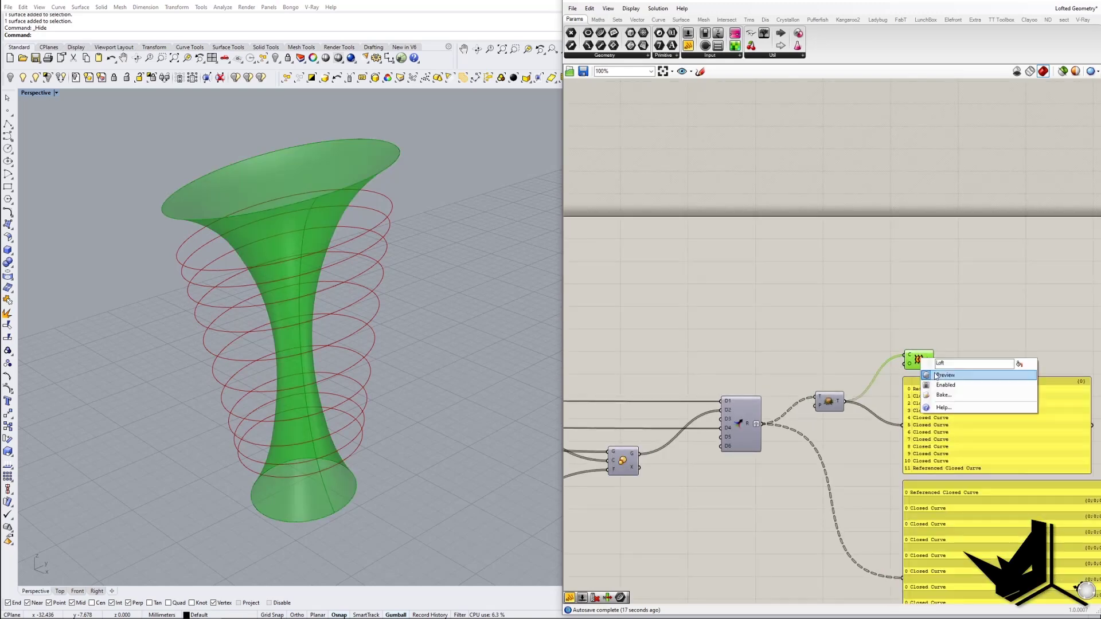
click(939, 374)
Step: Examine the Scale component and how its geometry, center and factor inputs are supplied from the tweened curves
right_drag(593, 367, 831, 368)
right_drag(604, 391, 870, 381)
mouse_move(934, 415)
right_down()
mouse_move(796, 401)
mouse_move(781, 439)
right_up()
right_drag(722, 472, 815, 390)
right_drag(882, 407, 690, 424)
scroll(699, 408, up, 2)
right_drag(789, 429, 726, 429)
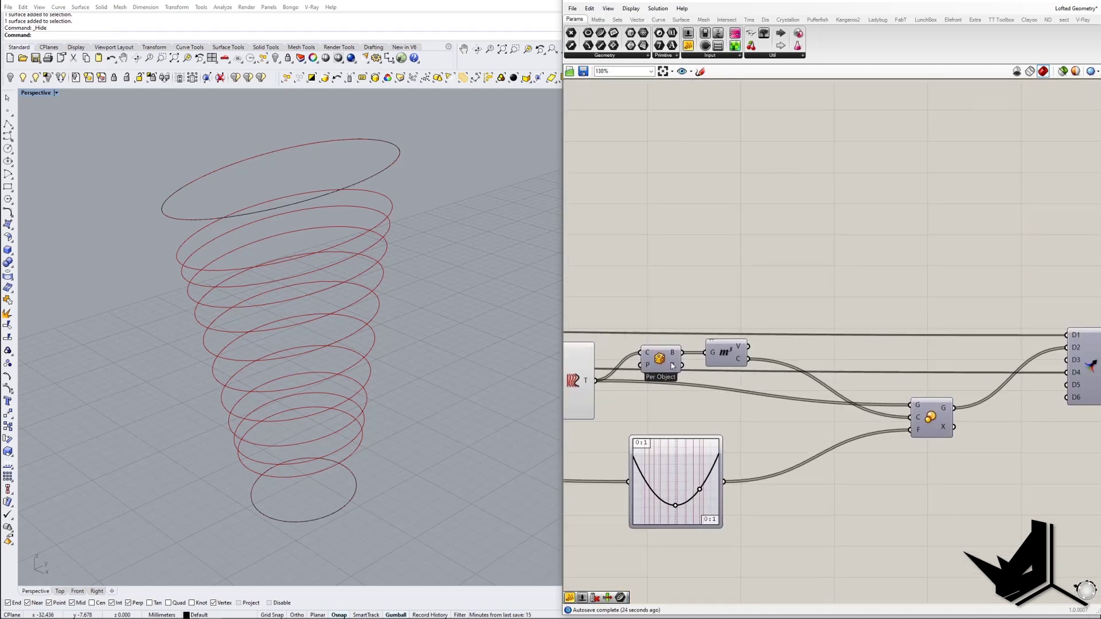
right_drag(619, 372, 722, 369)
right_drag(789, 363, 684, 360)
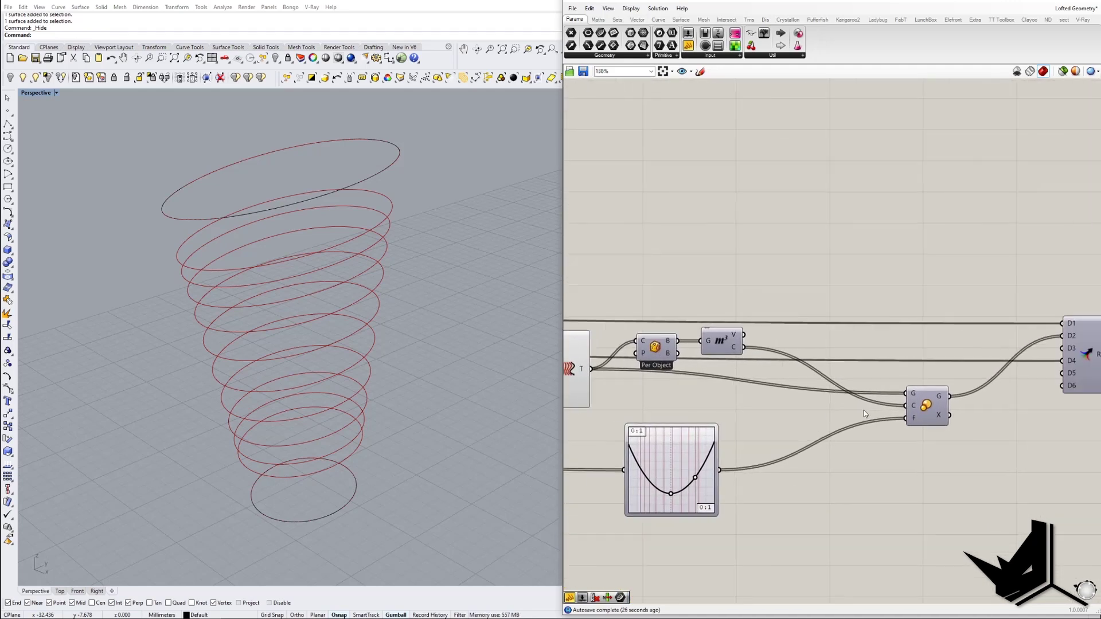
click(932, 412)
right_drag(459, 358, 283, 312)
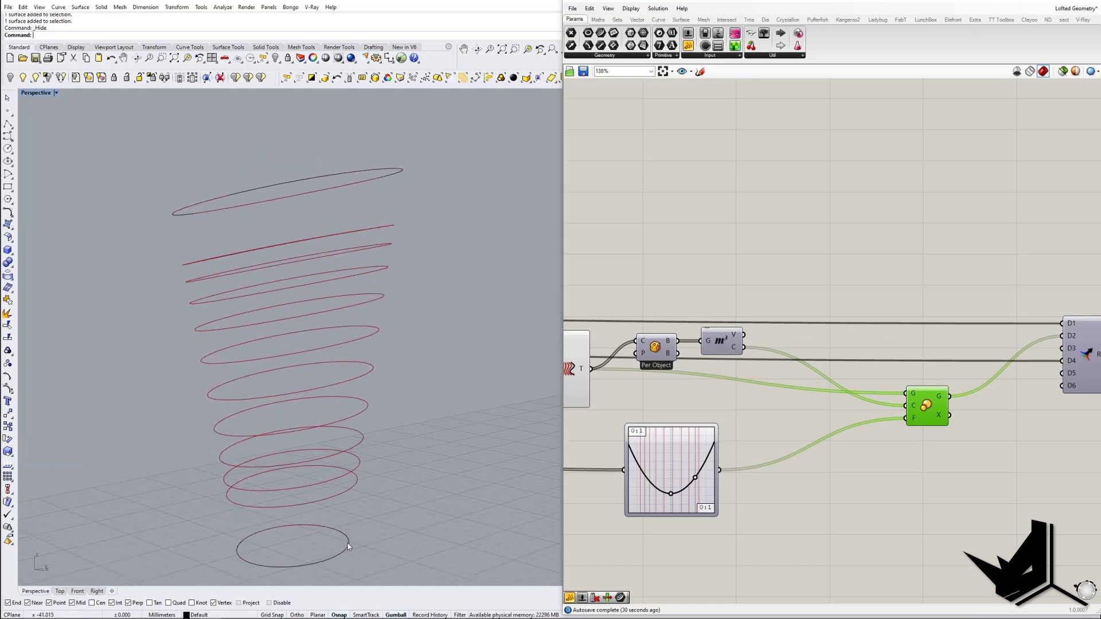
right_drag(683, 411, 777, 449)
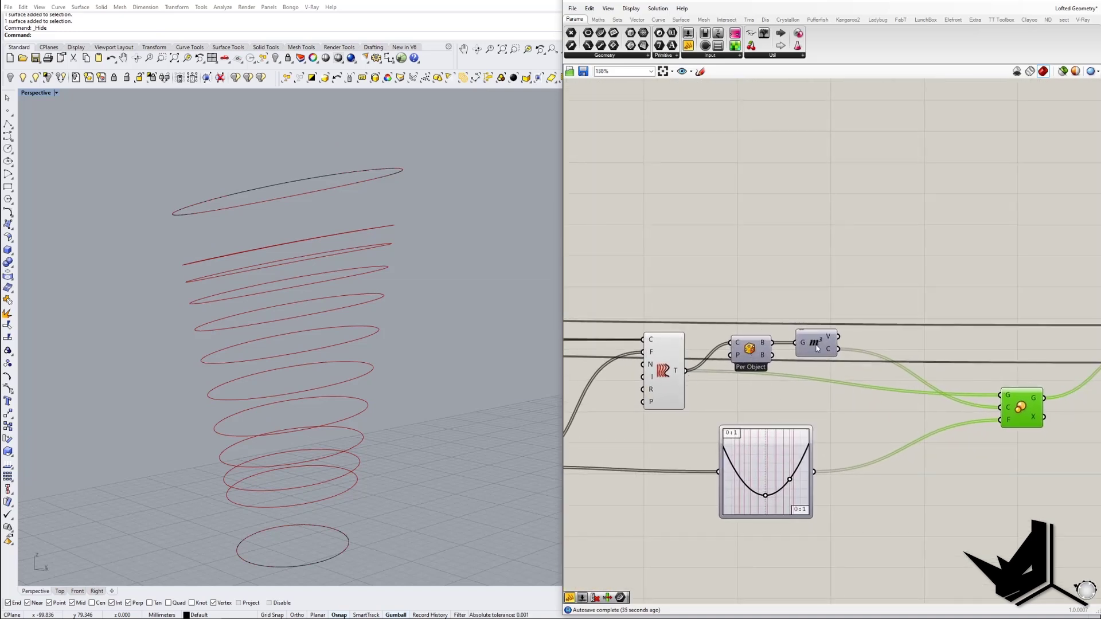
mouse_move(1009, 406)
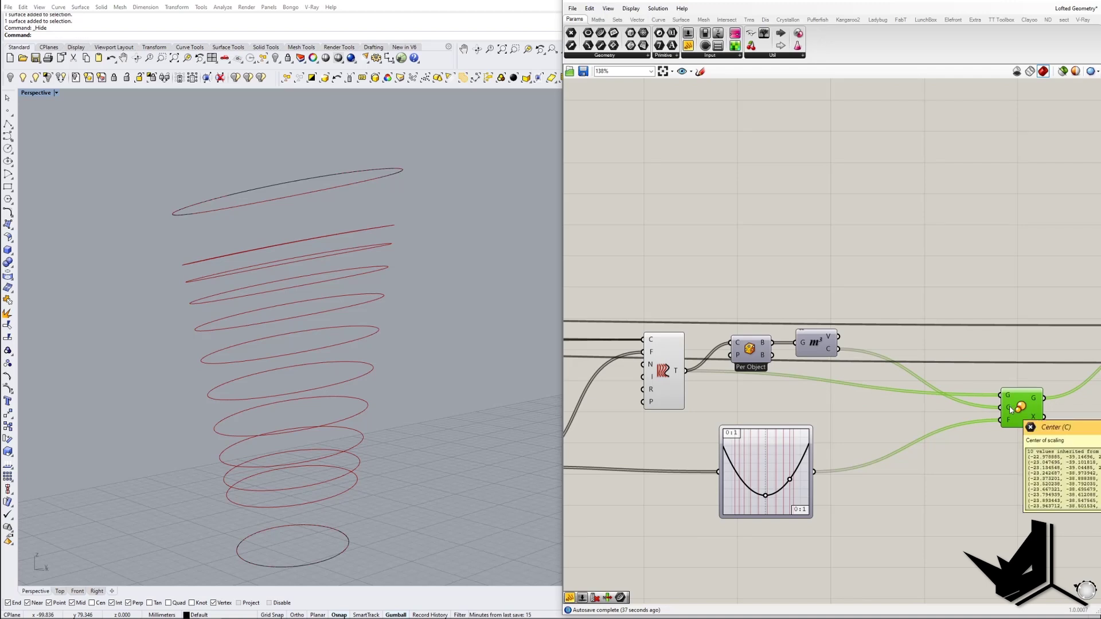
Step: Try to get the section centers by adding an Area component fed by the tween output, and delete it
click(675, 377)
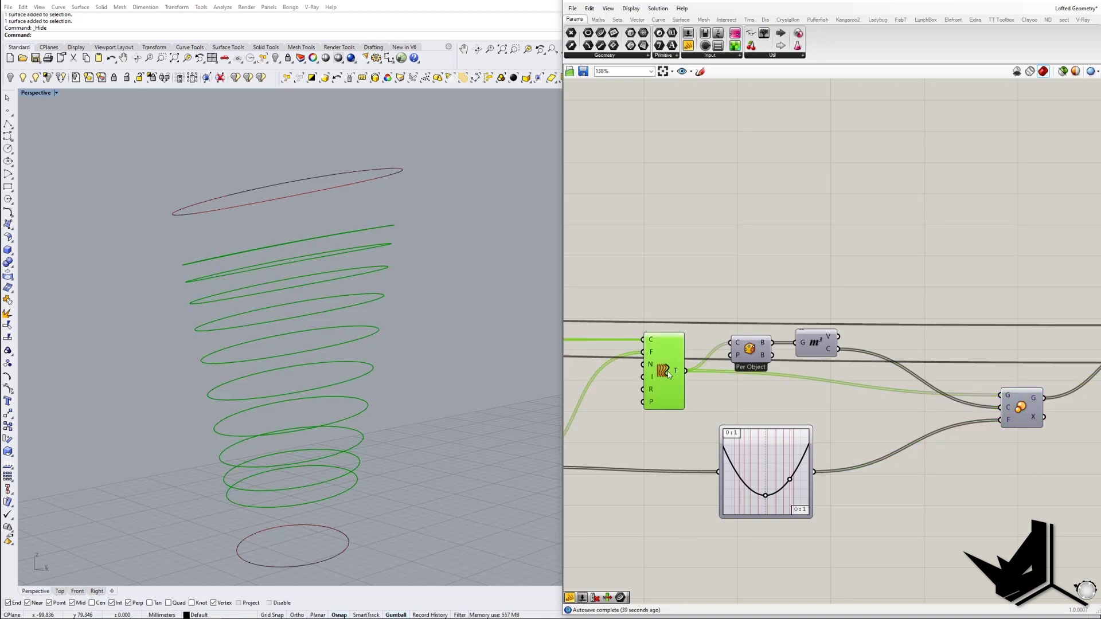
double_click(726, 282)
text(area)
click(708, 273)
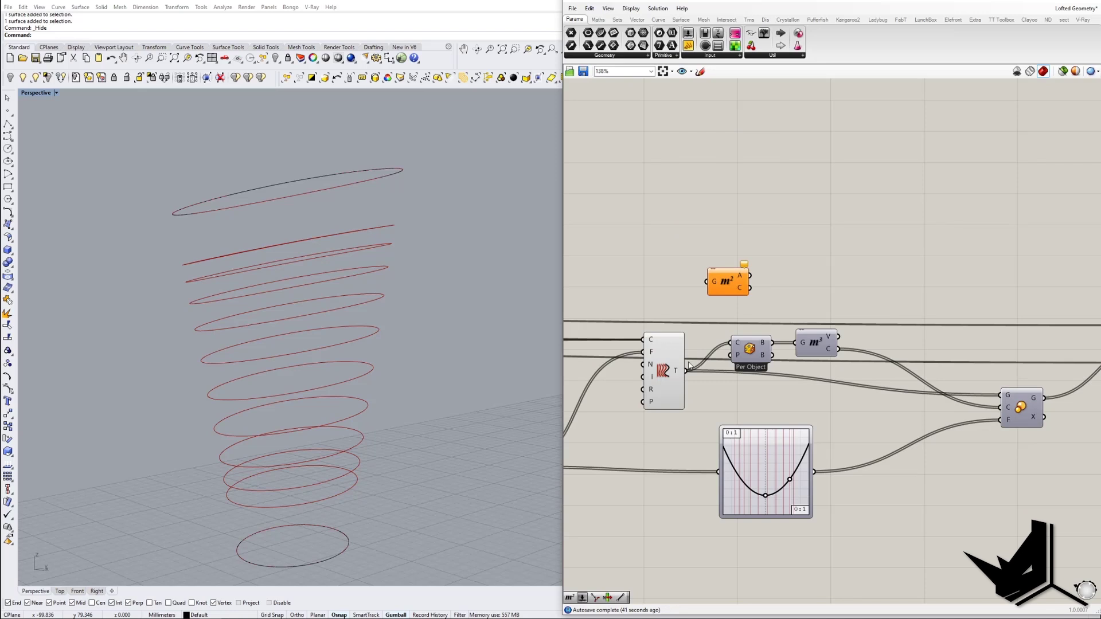
drag(687, 372, 754, 273)
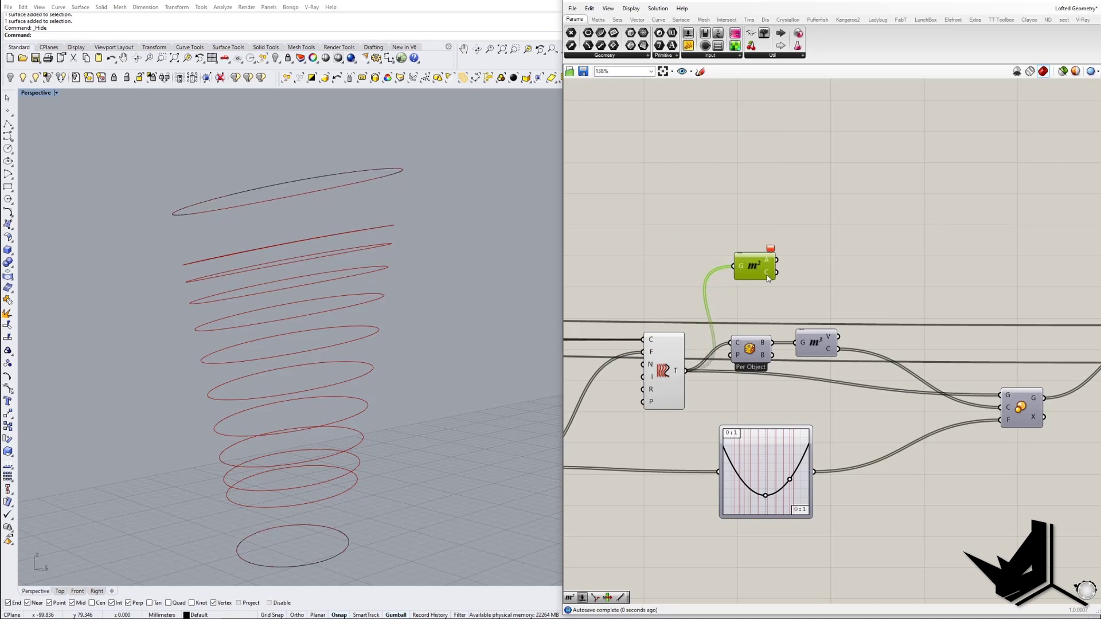
click(734, 242)
key(Delete)
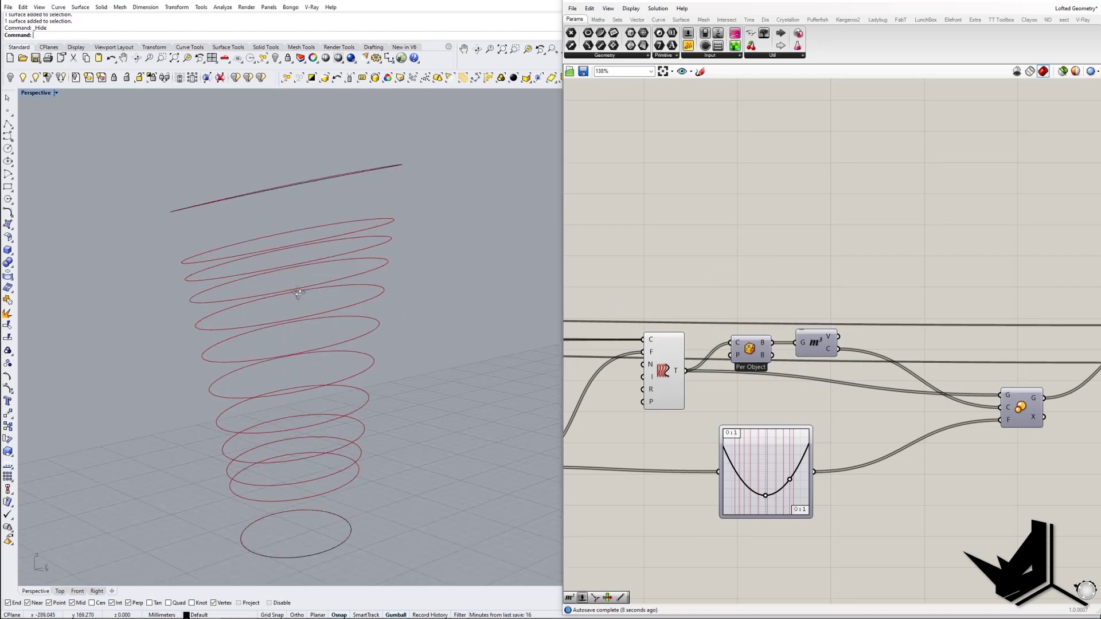
Step: Turn on the preview of the Per Object Bounding Box component
right_click(748, 351)
click(768, 370)
right_drag(416, 346, 392, 349)
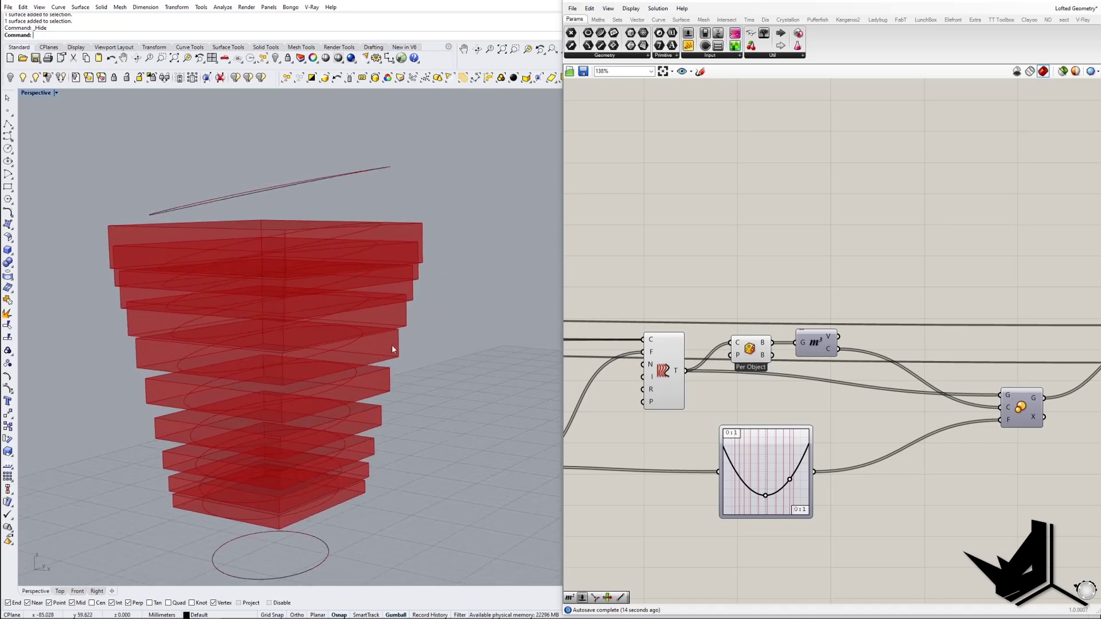
Step: Turn on the preview of the Volume component to display the centroid points of the boxes
click(819, 347)
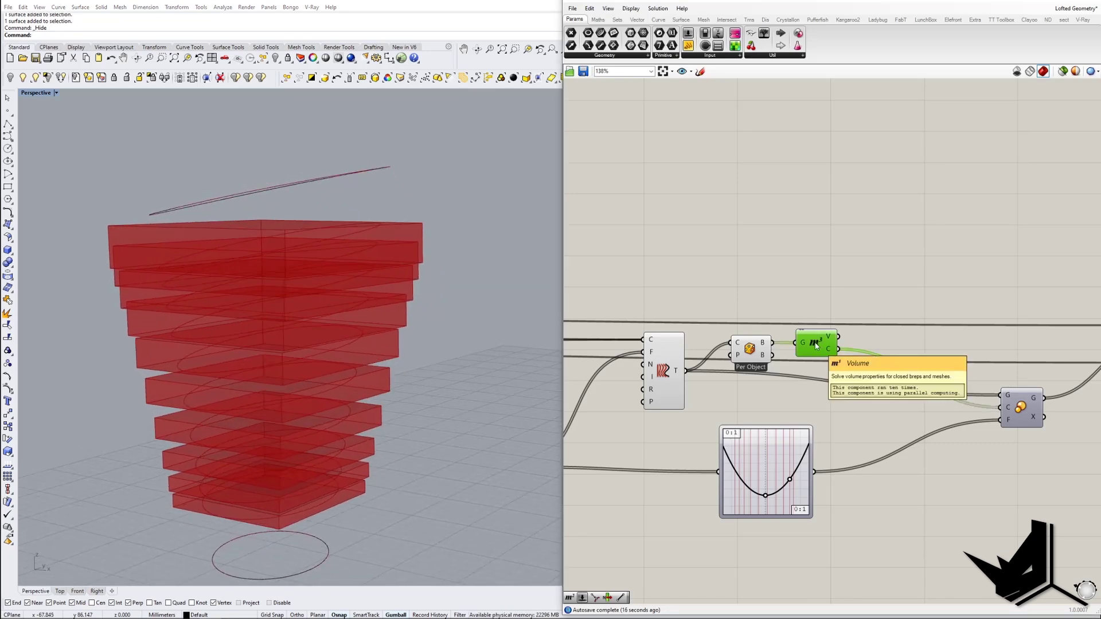
right_click(814, 344)
click(834, 361)
right_drag(295, 408, 289, 381)
Step: Turn off the preview of the Bounding Box component, leaving the centroid points displayed
click(748, 349)
right_click(747, 349)
click(773, 366)
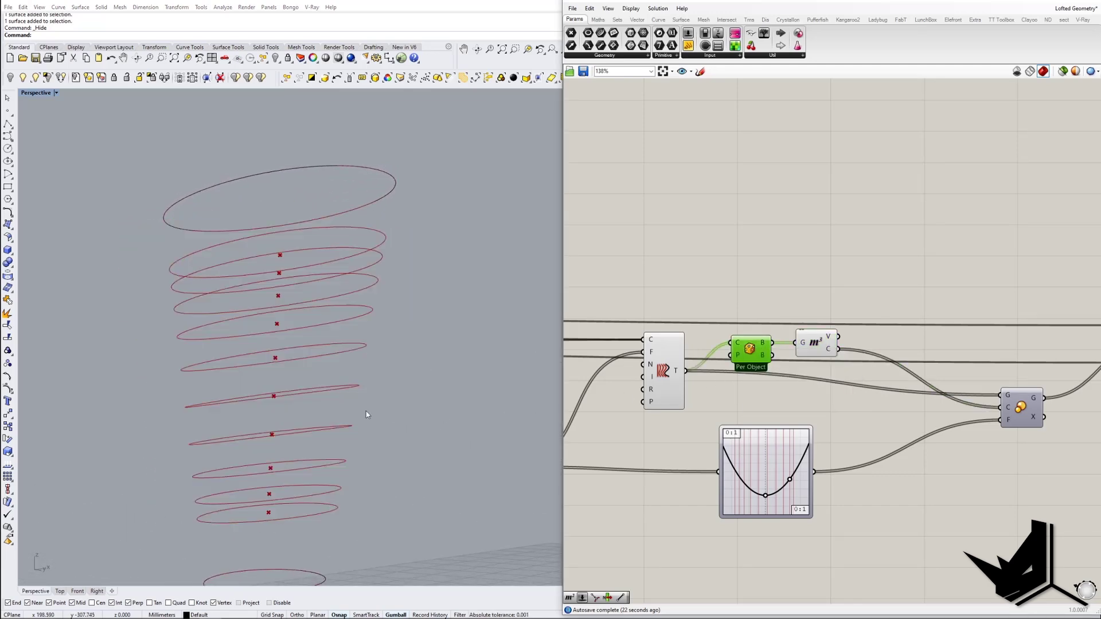
Step: Turn on the preview of the Scale component to display the scaled section curves around the centroid points
right_drag(366, 413, 343, 440)
right_drag(1019, 411, 881, 411)
click(882, 410)
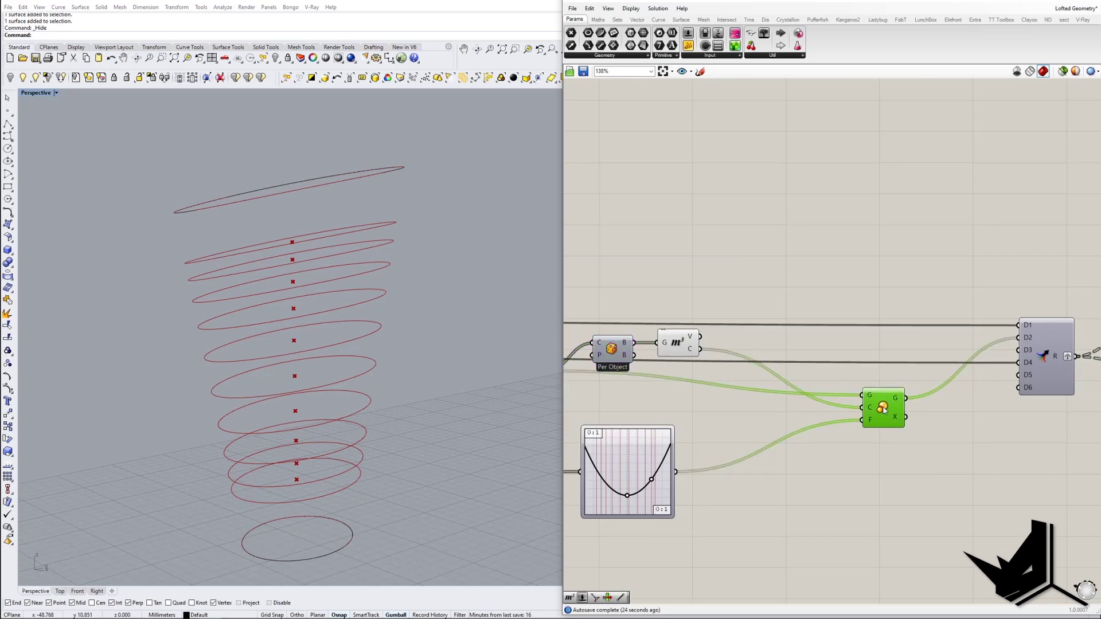
right_click(884, 411)
click(898, 424)
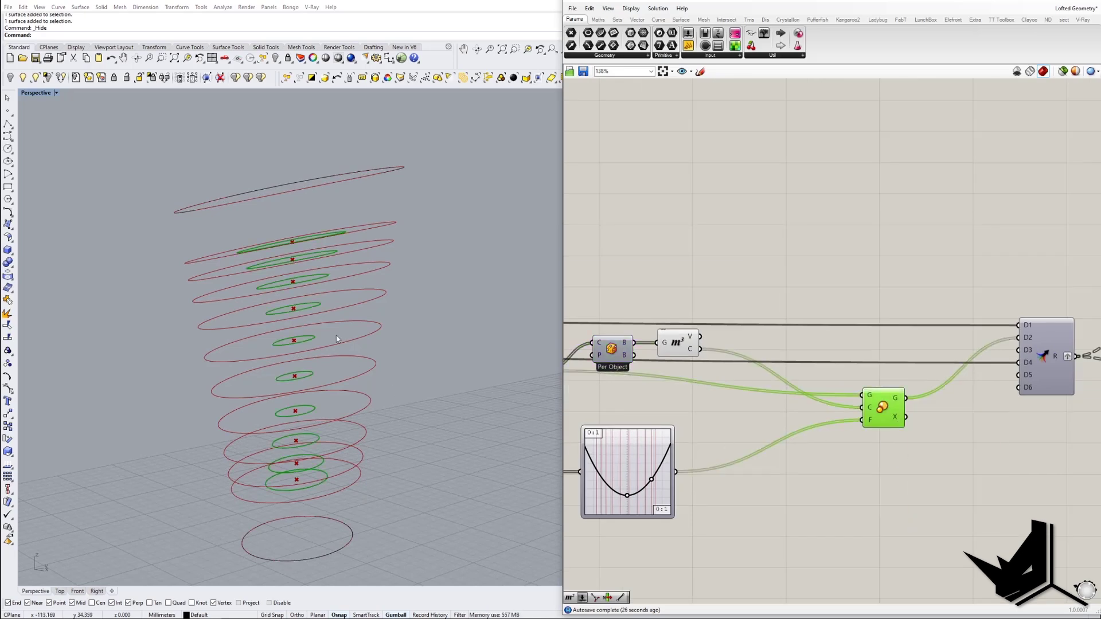
right_drag(337, 338, 339, 351)
Step: Slightly lower the vertex of the parabola graph mapper that feeds the Scale component's factor input
right_drag(740, 451, 867, 425)
right_drag(747, 474, 970, 469)
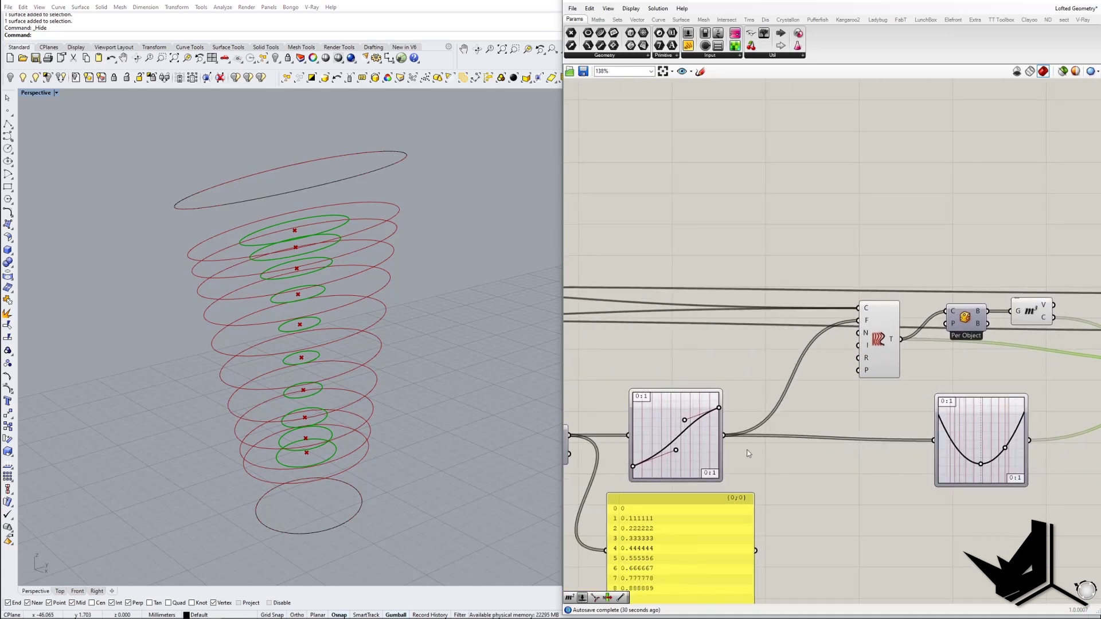
right_drag(710, 436, 682, 434)
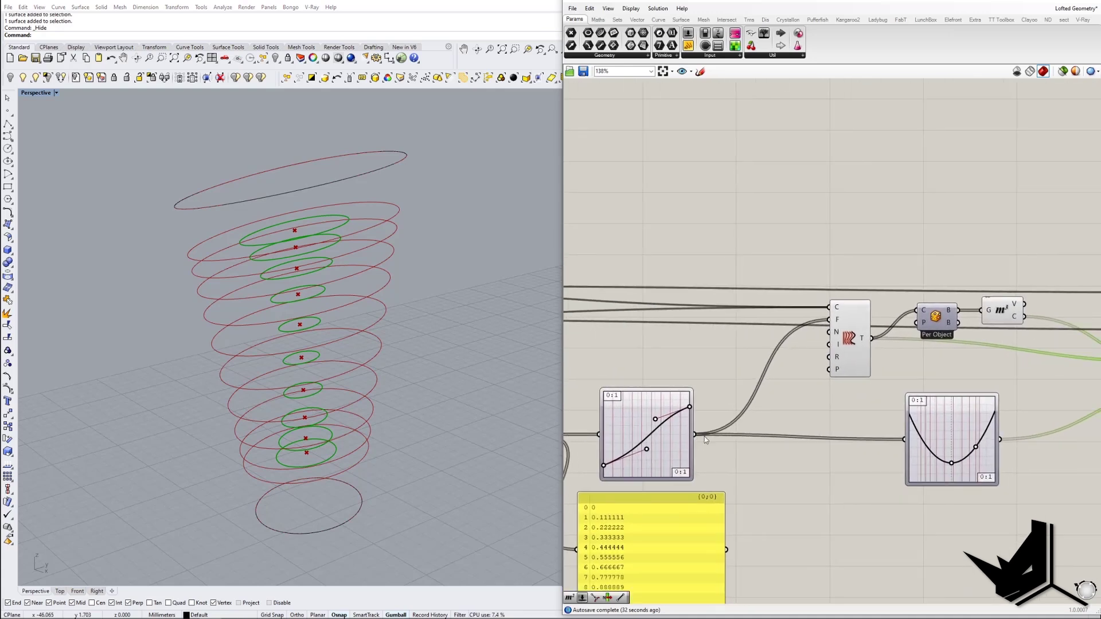
right_drag(773, 436, 711, 434)
right_drag(892, 452, 717, 454)
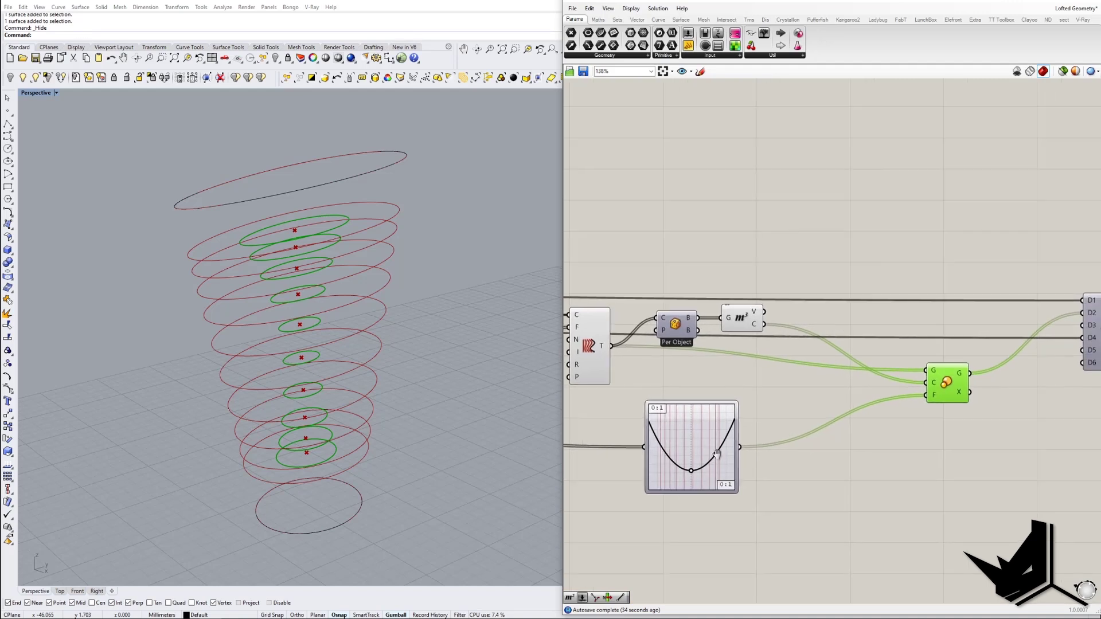
click(722, 480)
right_click(712, 475)
mouse_move(761, 589)
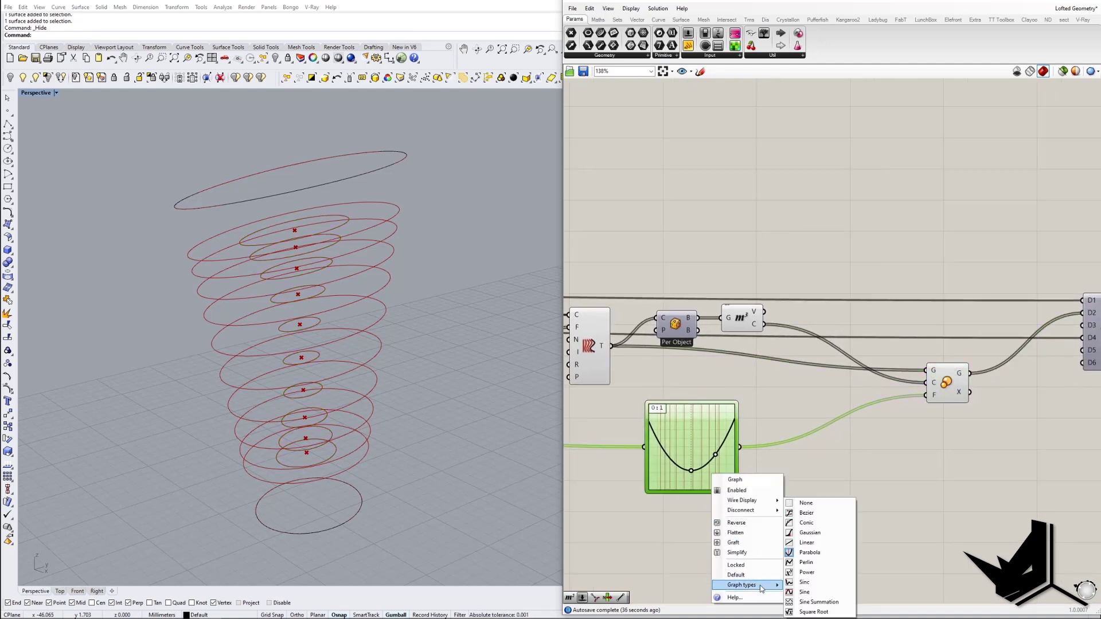
click(850, 448)
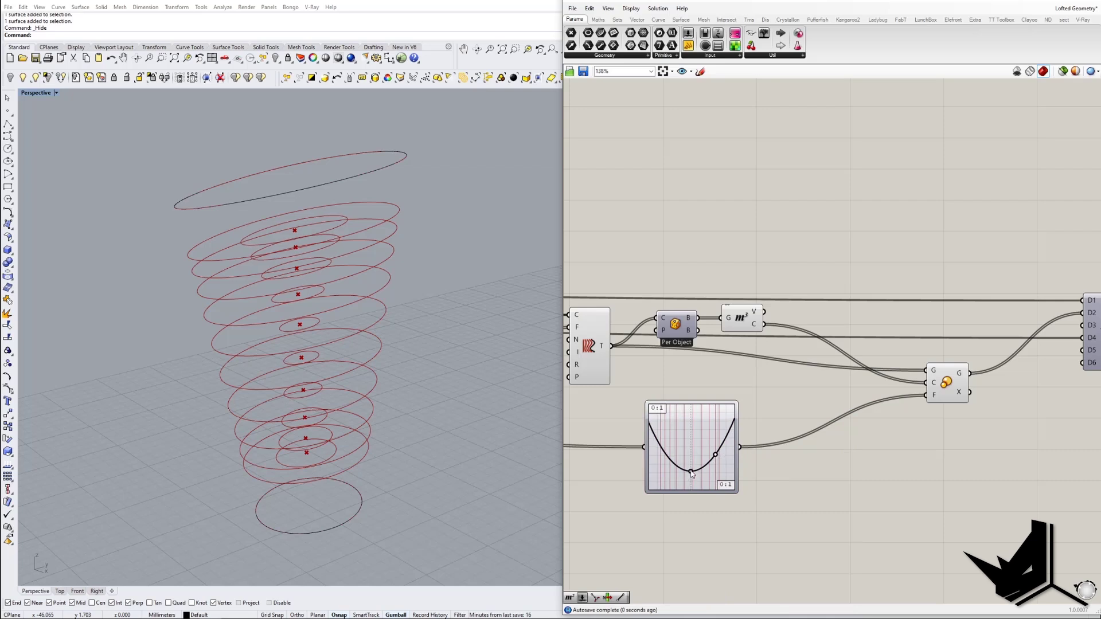
drag(692, 470, 690, 476)
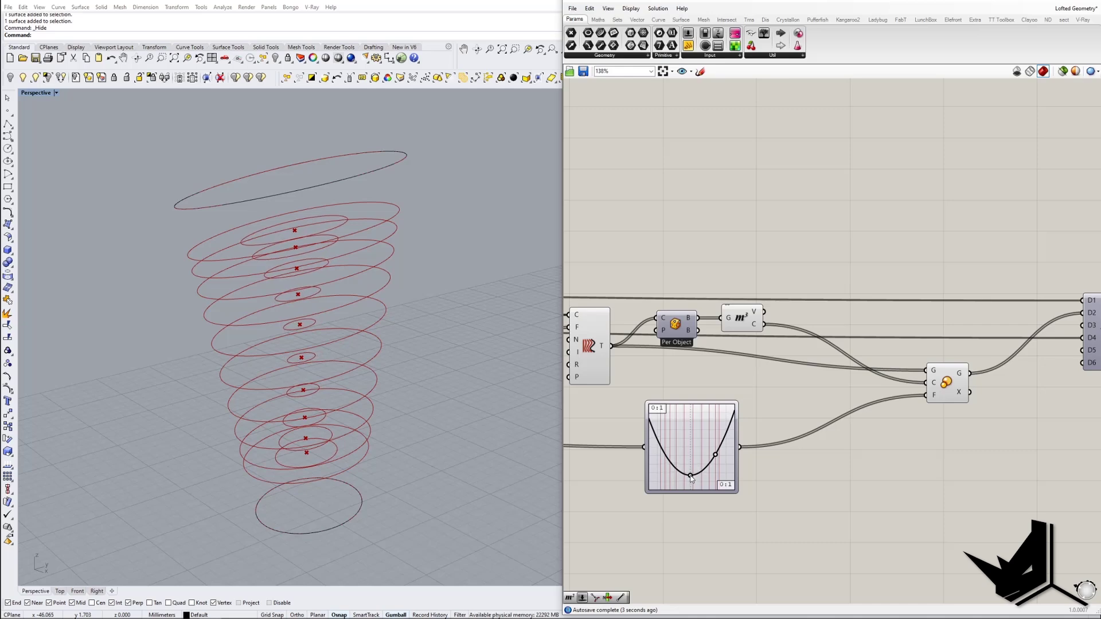
Step: Turn on the preview of the Loft component to display the column surface
scroll(855, 450, down, 5)
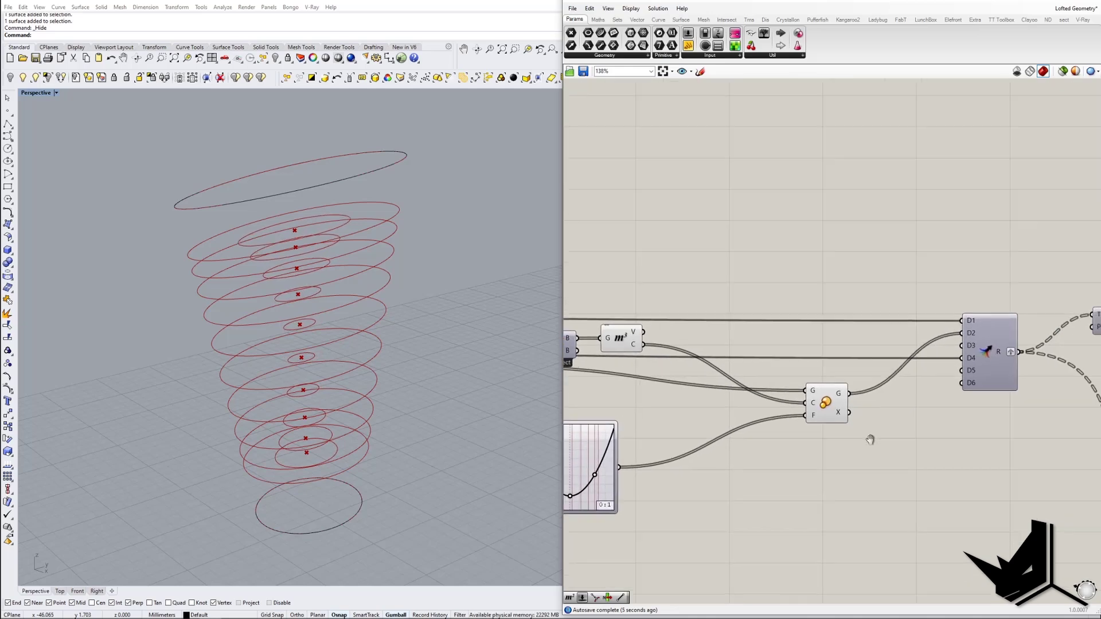
scroll(938, 406, up, 5)
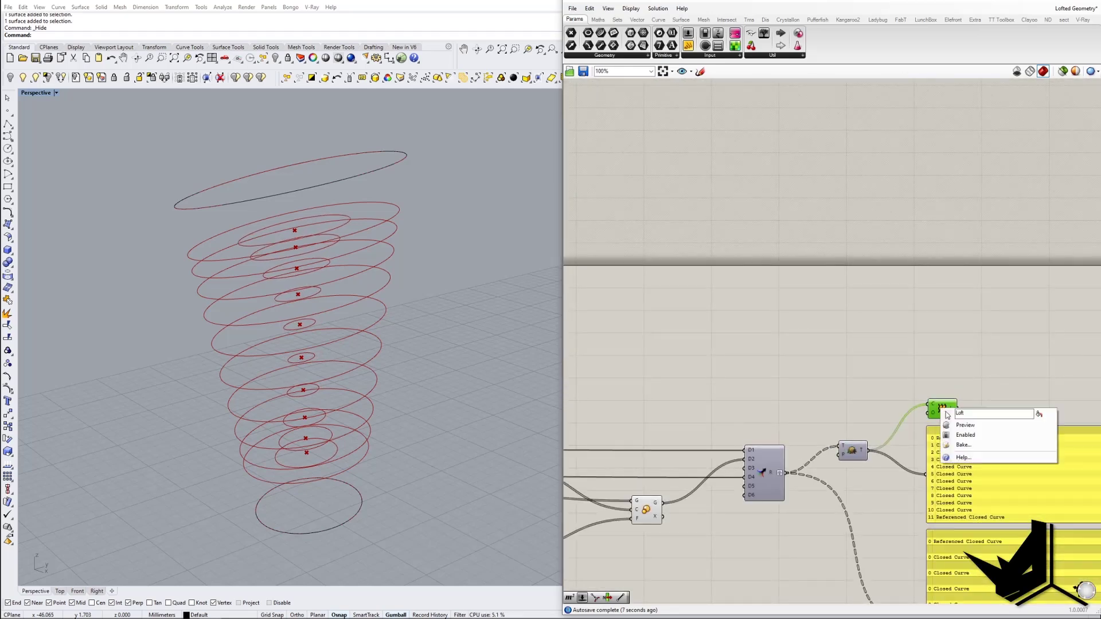
click(940, 408)
right_drag(371, 384, 373, 388)
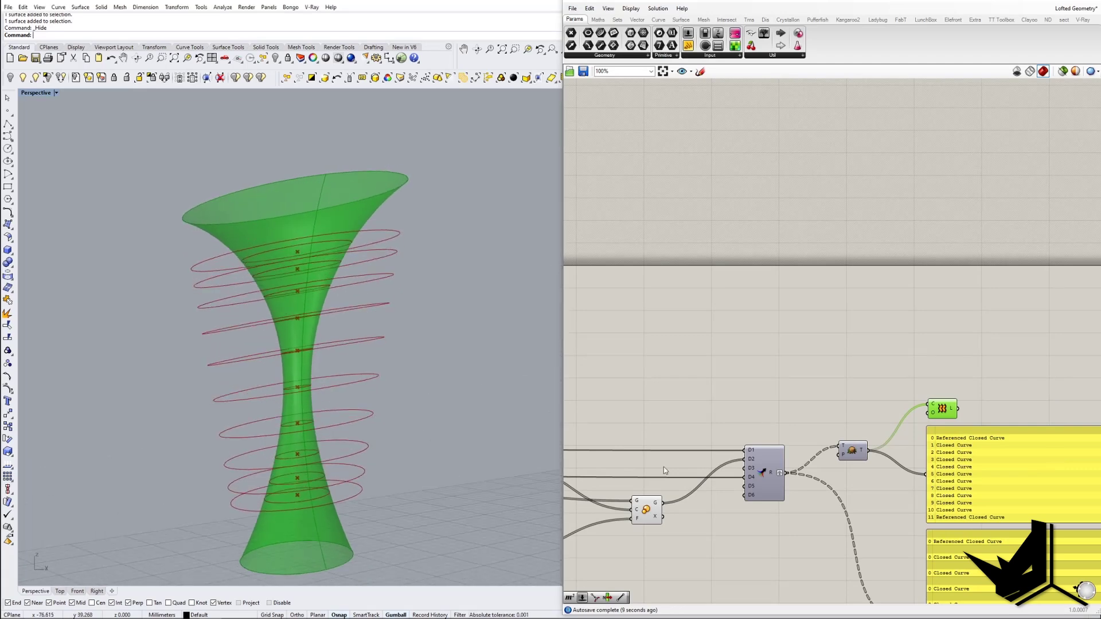
Step: Adjust the vertex of the parabola graph mapper while the loft is displayed to vary the column's waist
right_drag(662, 467, 942, 391)
scroll(764, 512, up, 3)
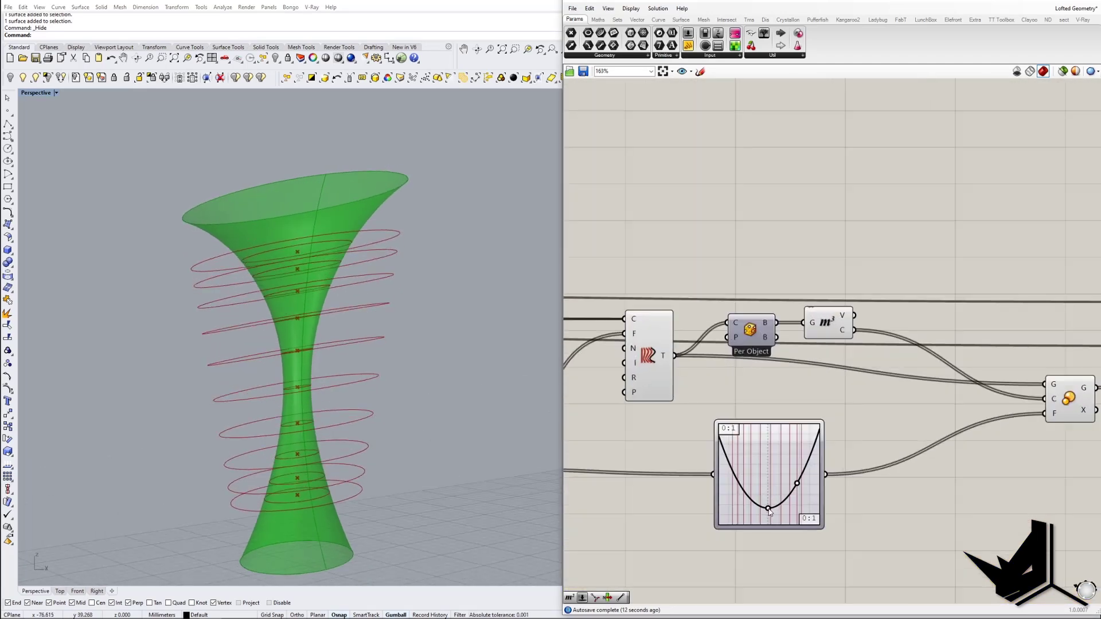
drag(769, 510, 796, 491)
scroll(714, 510, down, 3)
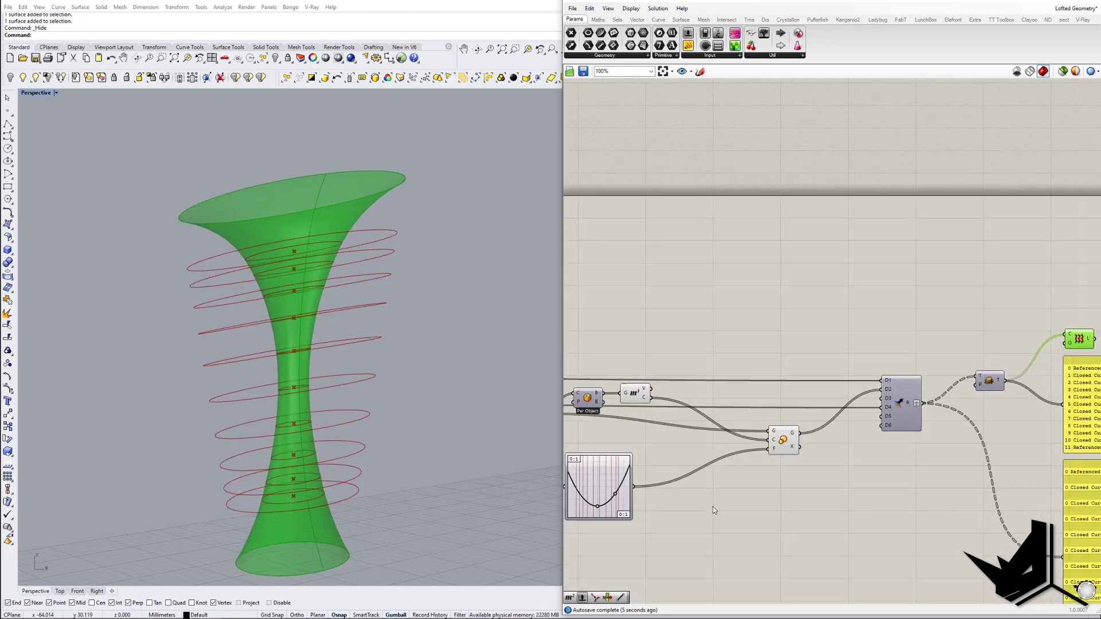
Step: Turn off the preview of the Loft component, leaving only the section curves and centroids displayed
click(785, 440)
right_drag(925, 480, 814, 475)
scroll(814, 475, down, 4)
scroll(907, 393, up, 3)
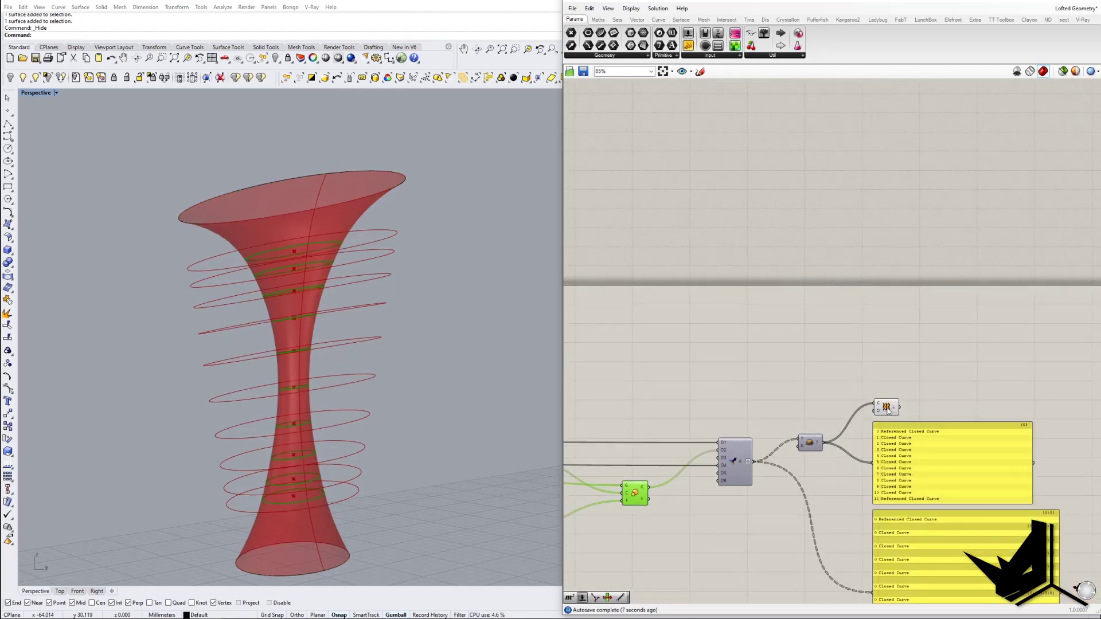
right_click(886, 406)
click(904, 425)
right_drag(719, 394, 919, 370)
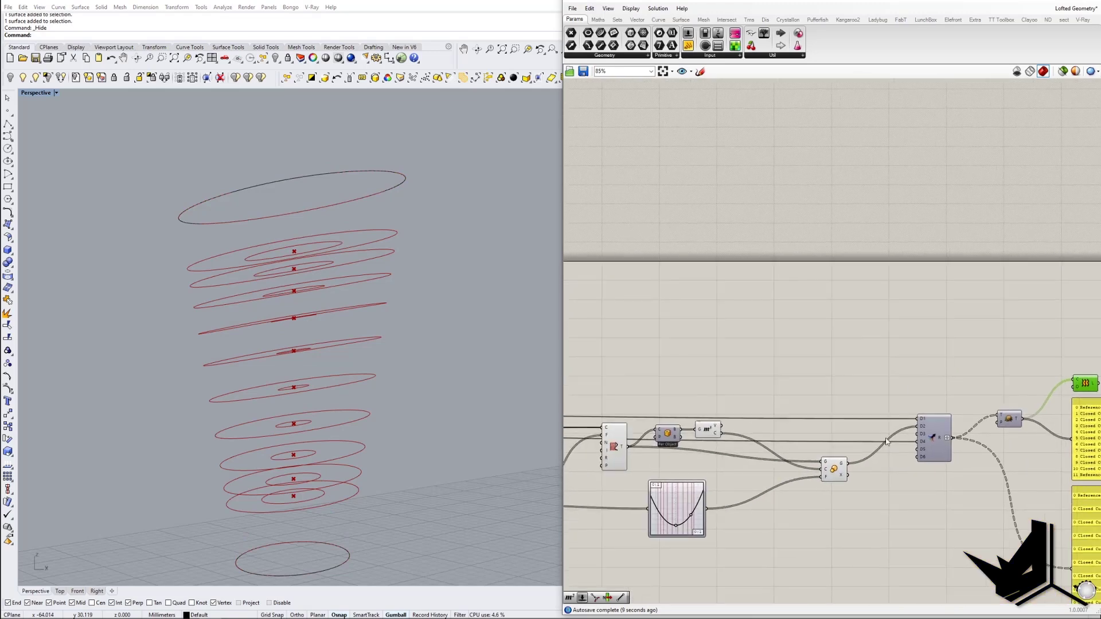
Step: Turn off the preview of the tween-through-curves component to hide the unscaled sections
click(833, 472)
right_drag(833, 473, 834, 485)
right_drag(809, 405, 958, 382)
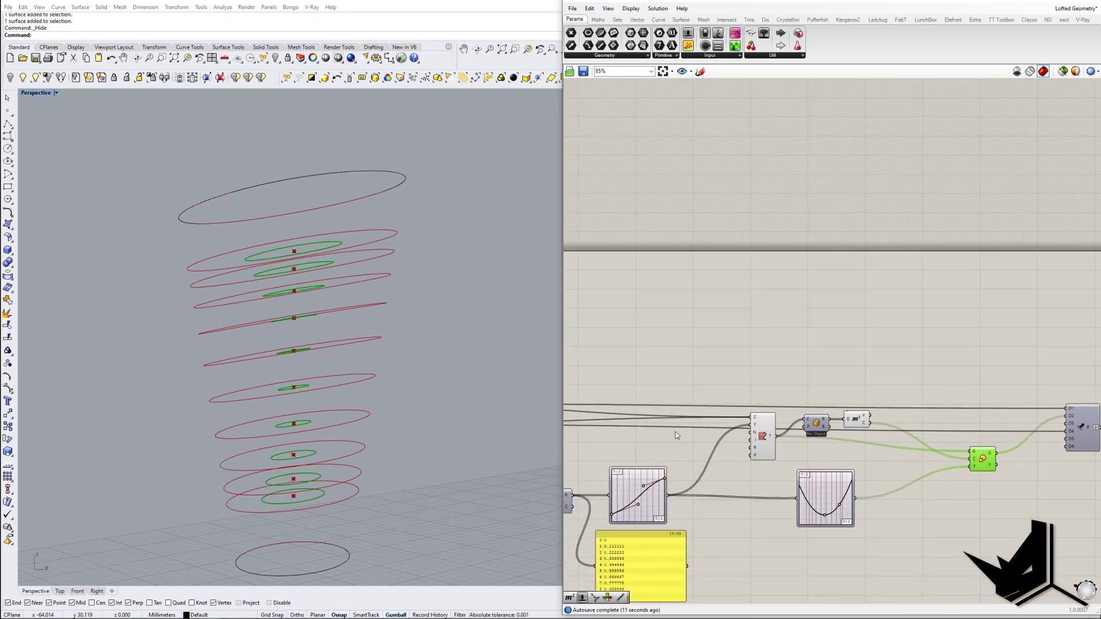
right_drag(676, 436, 510, 413)
click(905, 392)
right_click(905, 392)
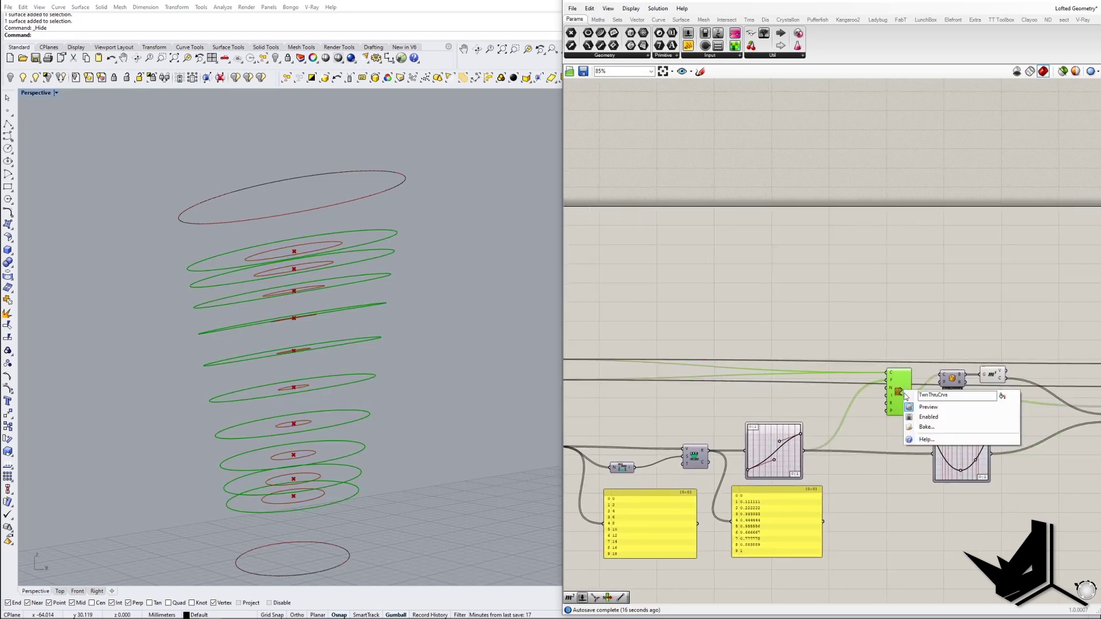
click(925, 408)
Step: Turn off the preview of the Volume component to hide the centroid points
right_drag(925, 423, 807, 453)
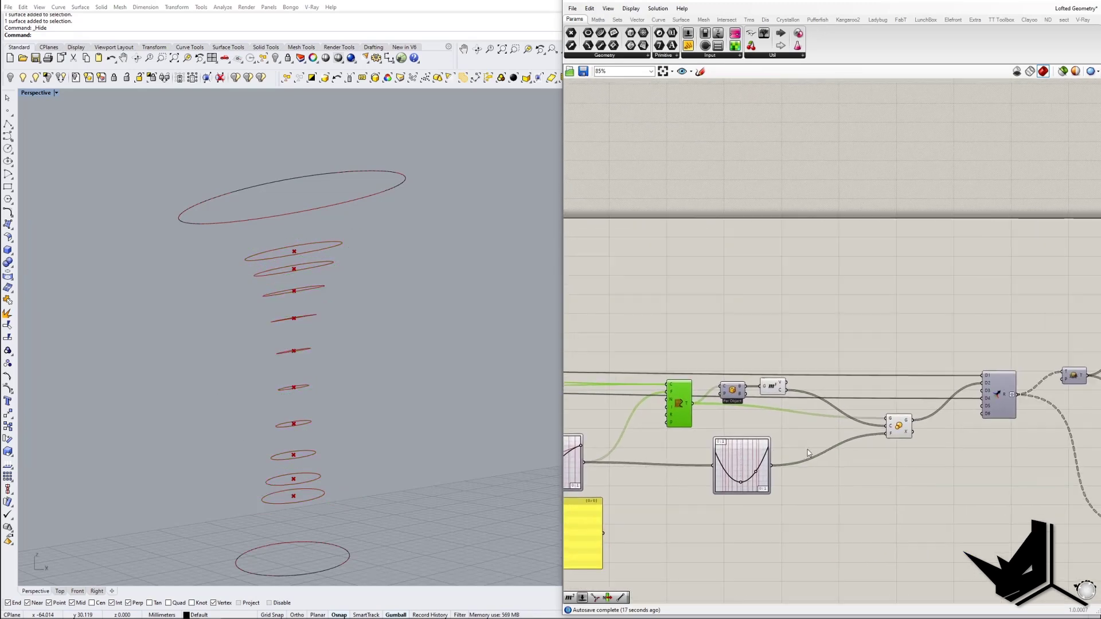
right_click(779, 390)
click(800, 404)
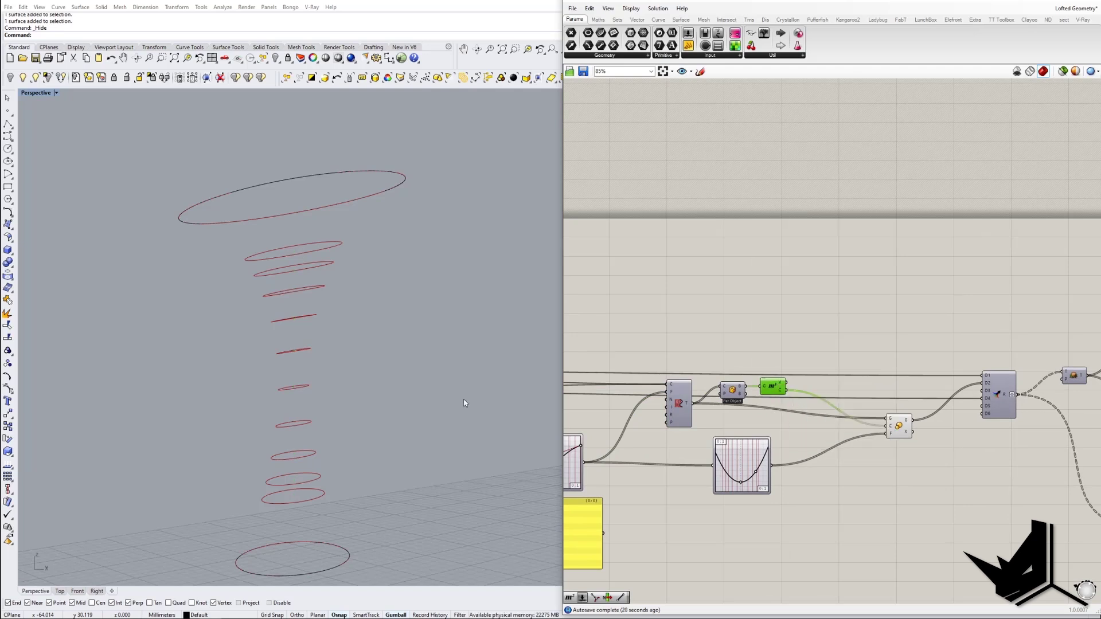
right_drag(465, 403, 354, 213)
right_drag(319, 447, 467, 438)
Step: Turn on the preview of the Merge component that collects the base curves and the scaled sections
right_drag(934, 436, 780, 464)
click(809, 409)
right_click(808, 409)
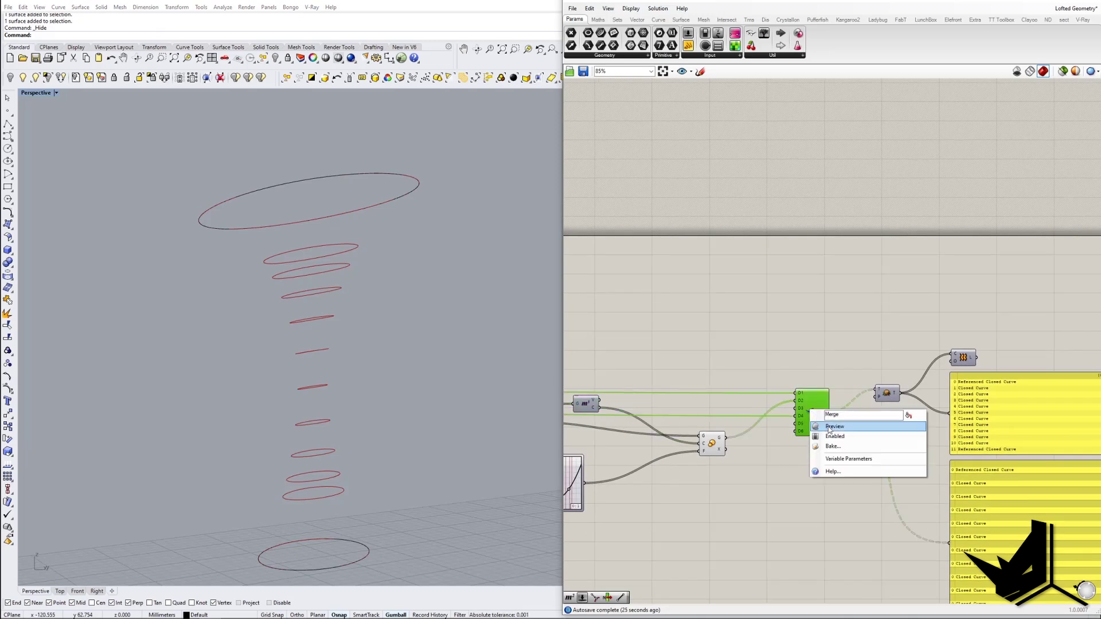
click(827, 426)
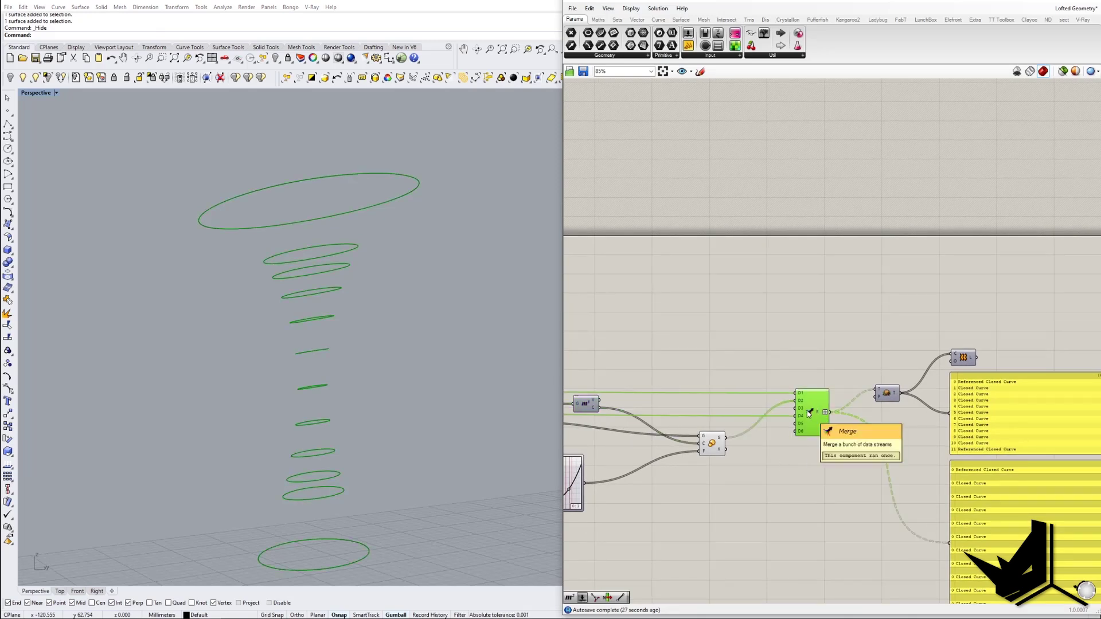
Step: Trace the Merge component's inputs back to the two base curve parameters and the Scale component
right_drag(823, 489, 711, 381)
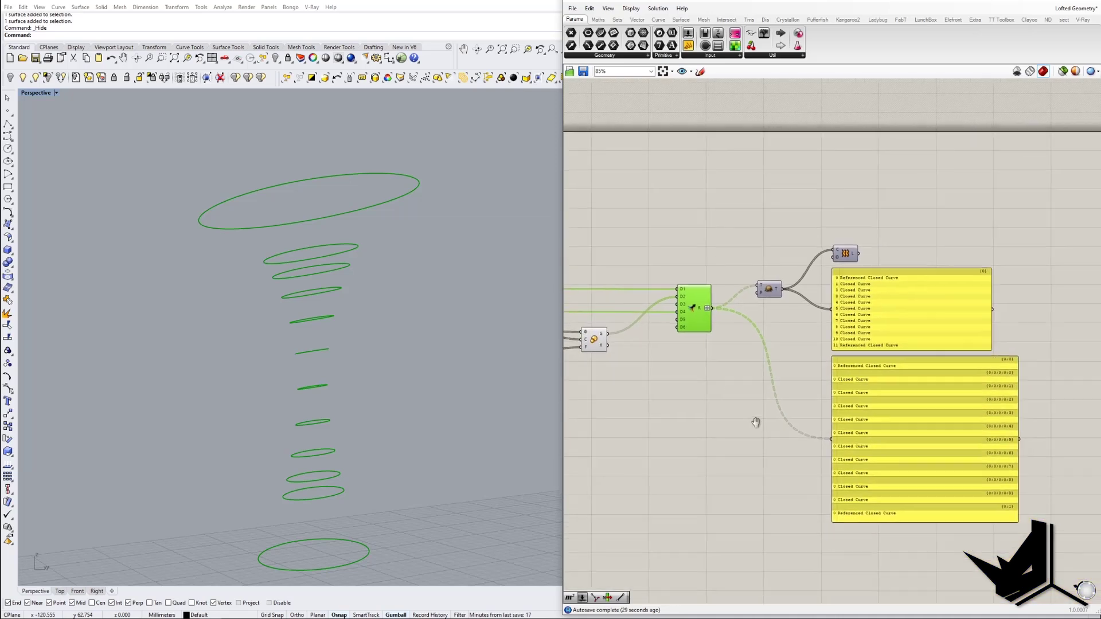
right_drag(756, 423, 889, 453)
scroll(845, 406, down, 5)
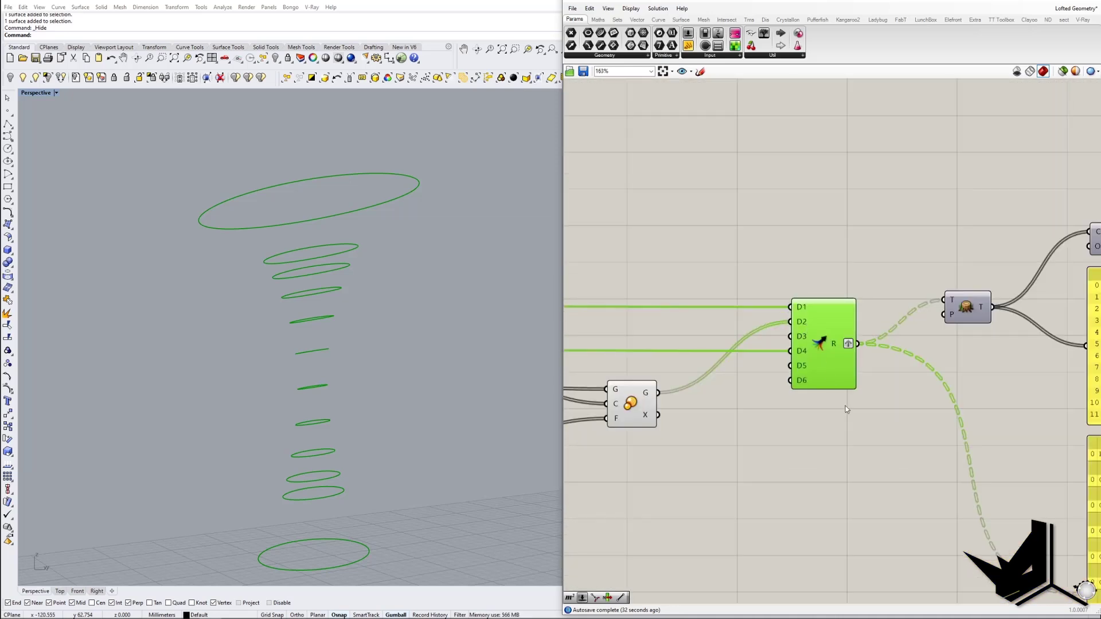
scroll(624, 384, up, 7)
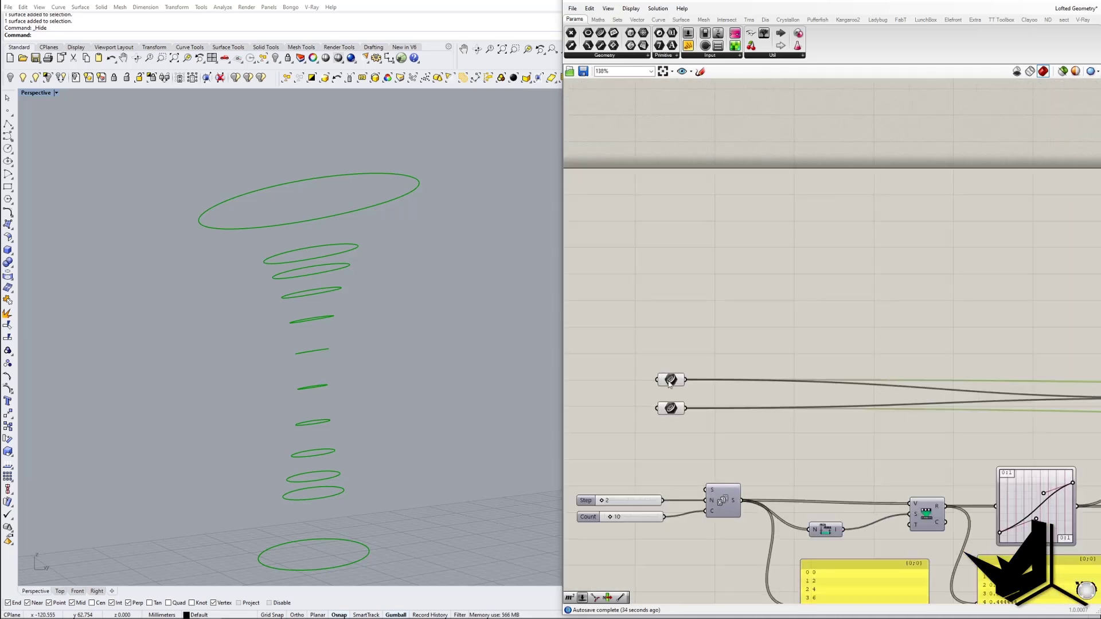
scroll(667, 383, down, 6)
right_drag(937, 391, 726, 391)
scroll(785, 425, up, 3)
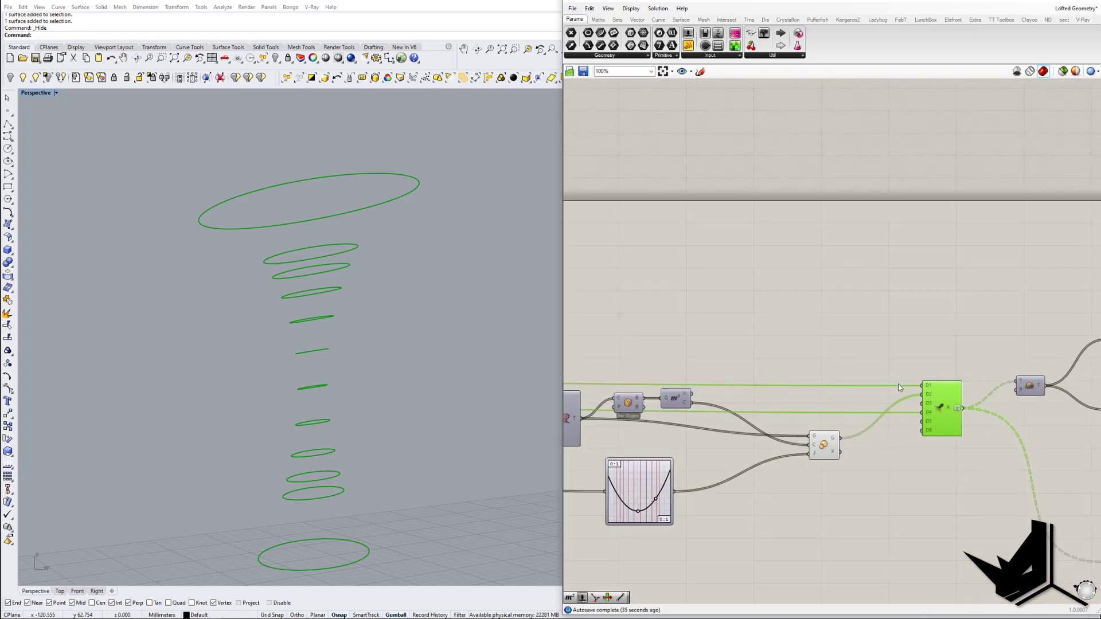
scroll(880, 405, up, 3)
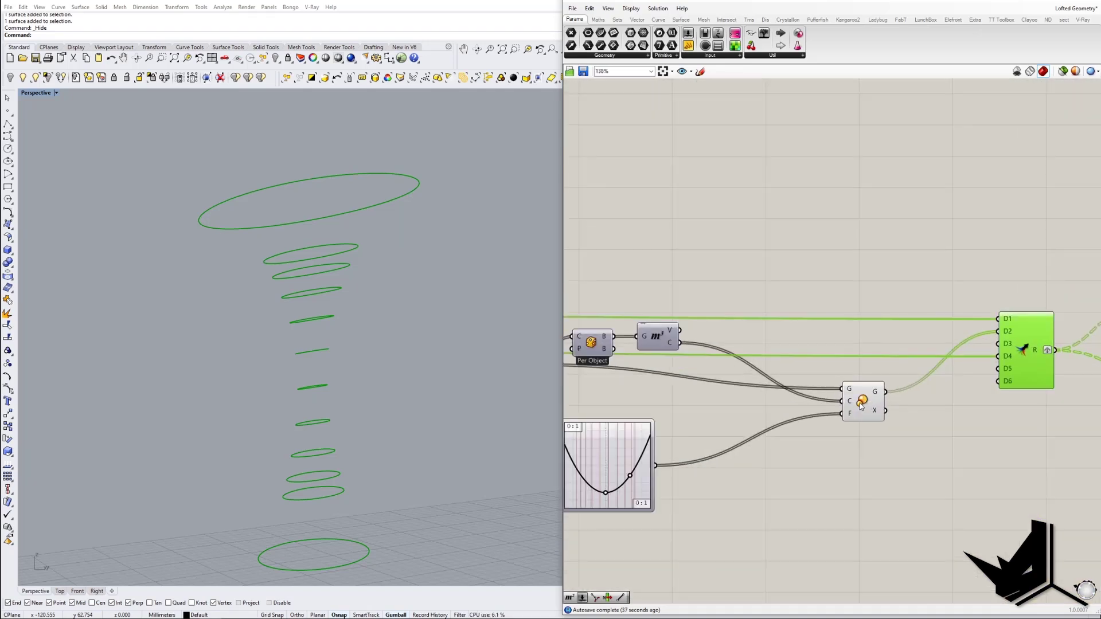
Step: Select the Scale component and the lower base curve parameter in turn to identify their curves in the viewport
click(853, 402)
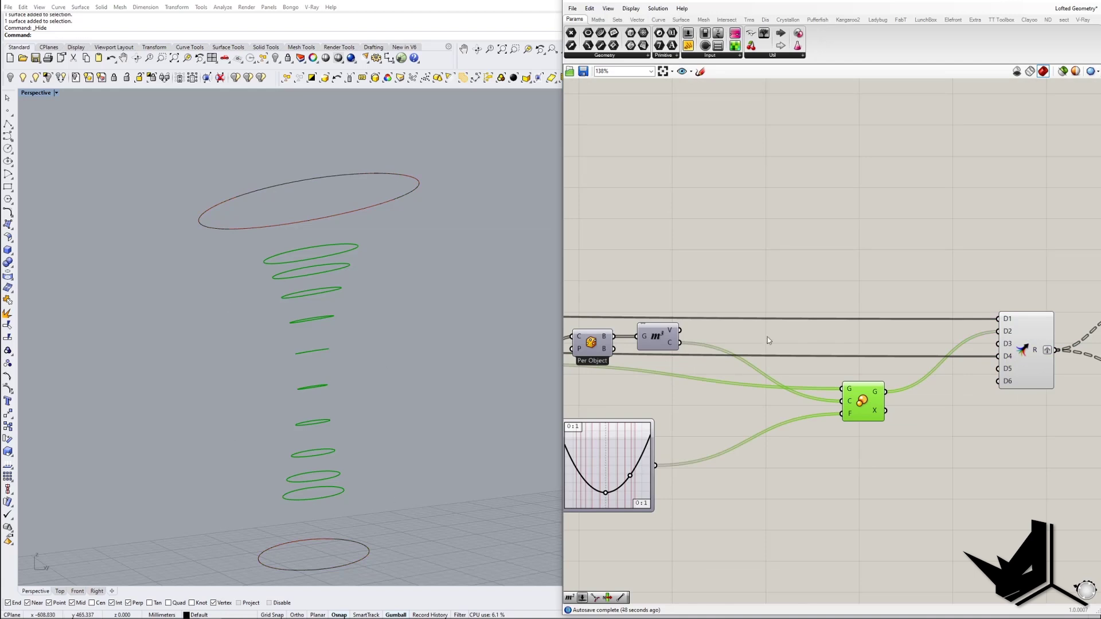
scroll(908, 349, up, 2)
scroll(912, 365, down, 9)
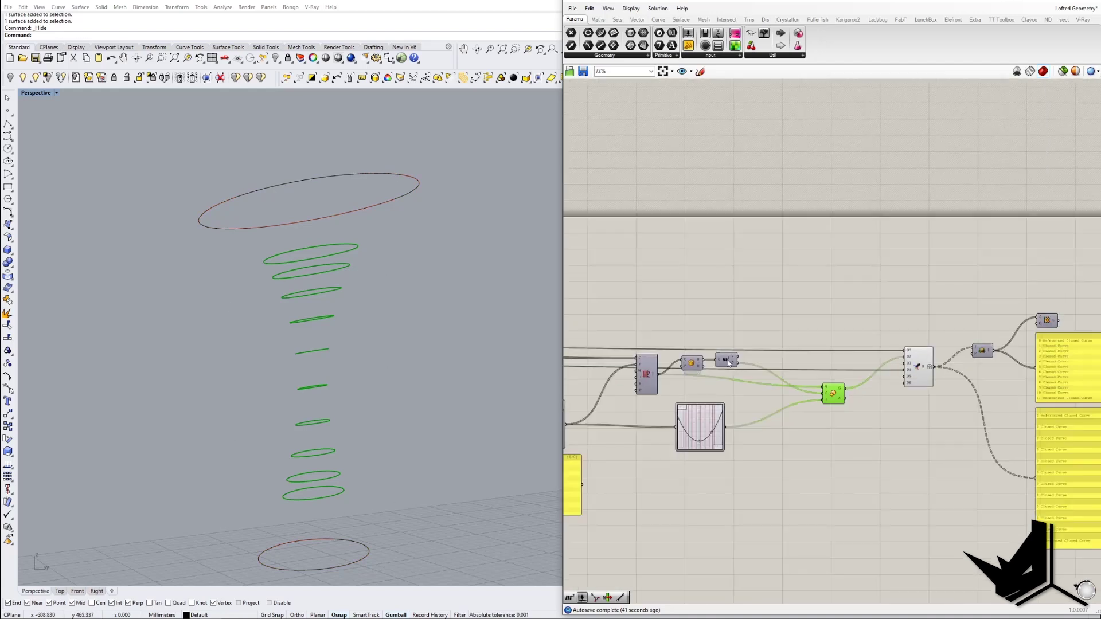
right_drag(912, 367, 1009, 379)
scroll(665, 380, up, 5)
click(608, 380)
scroll(607, 382, down, 7)
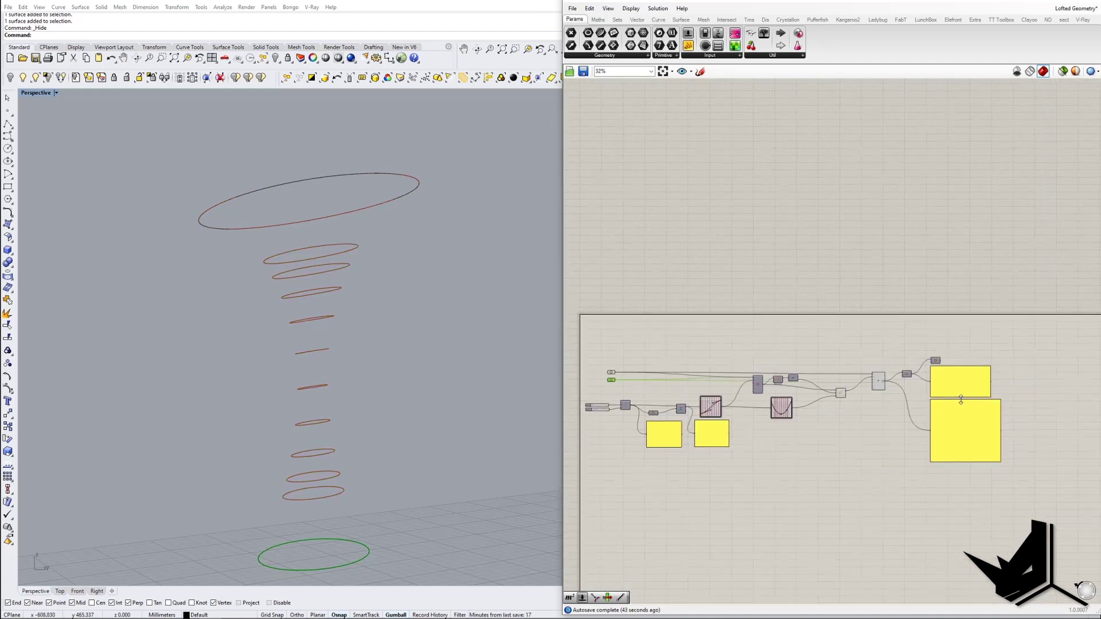
Step: Examine the data tree panels of the merged curves before and after the Flatten Tree component
scroll(936, 395, up, 8)
scroll(687, 344, up, 4)
scroll(745, 333, down, 3)
right_drag(701, 345, 745, 385)
scroll(754, 352, down, 4)
scroll(748, 369, up, 4)
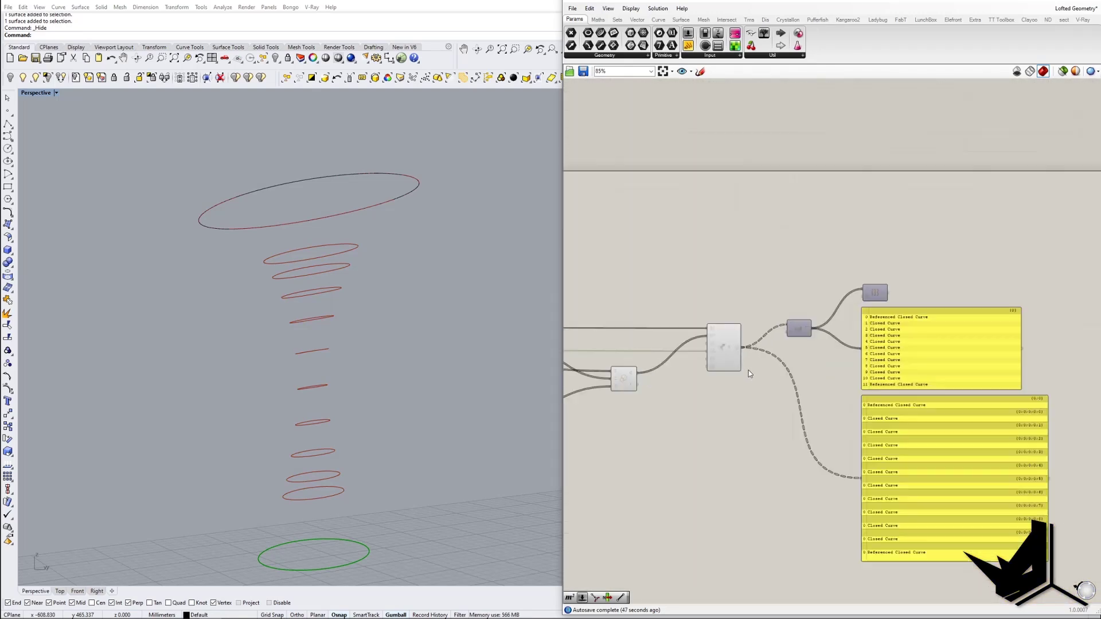
right_drag(808, 373, 762, 353)
scroll(761, 351, down, 3)
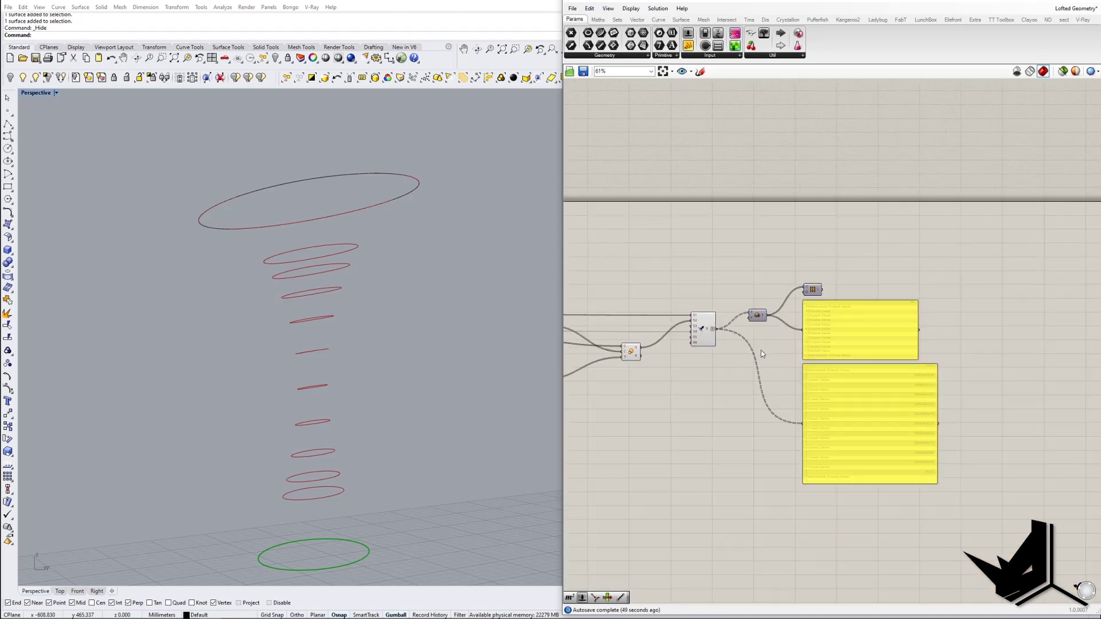
Step: Add a Graft Tree component and place it between the Merge and Flatten Tree components, shifting Flatten Tree to make room
scroll(761, 352, up, 4)
double_click(693, 285)
text(gra)
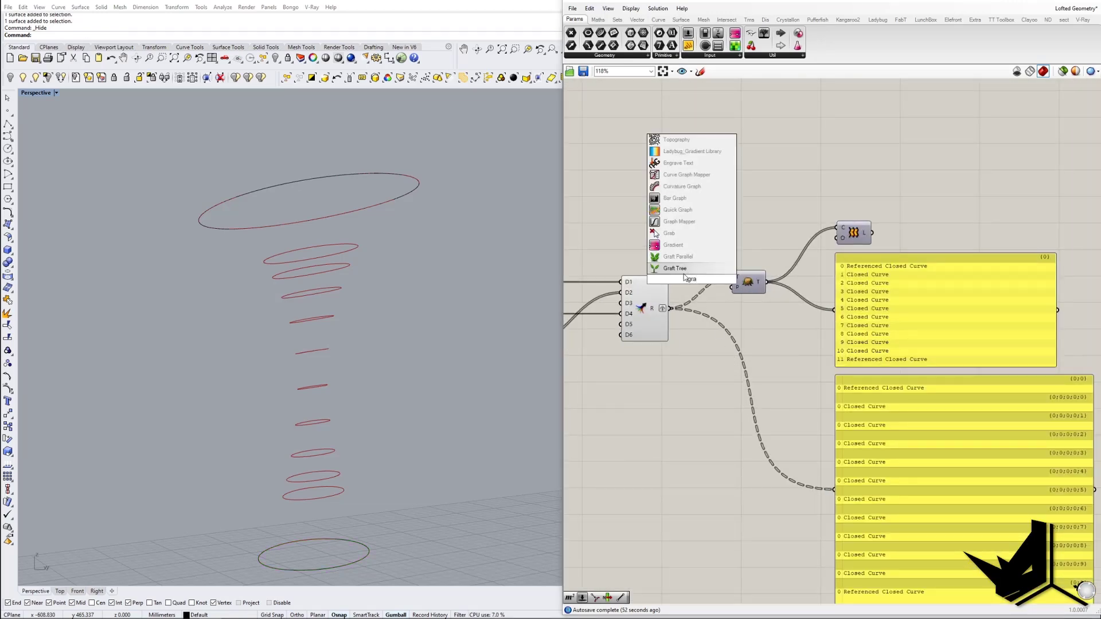
key(Return)
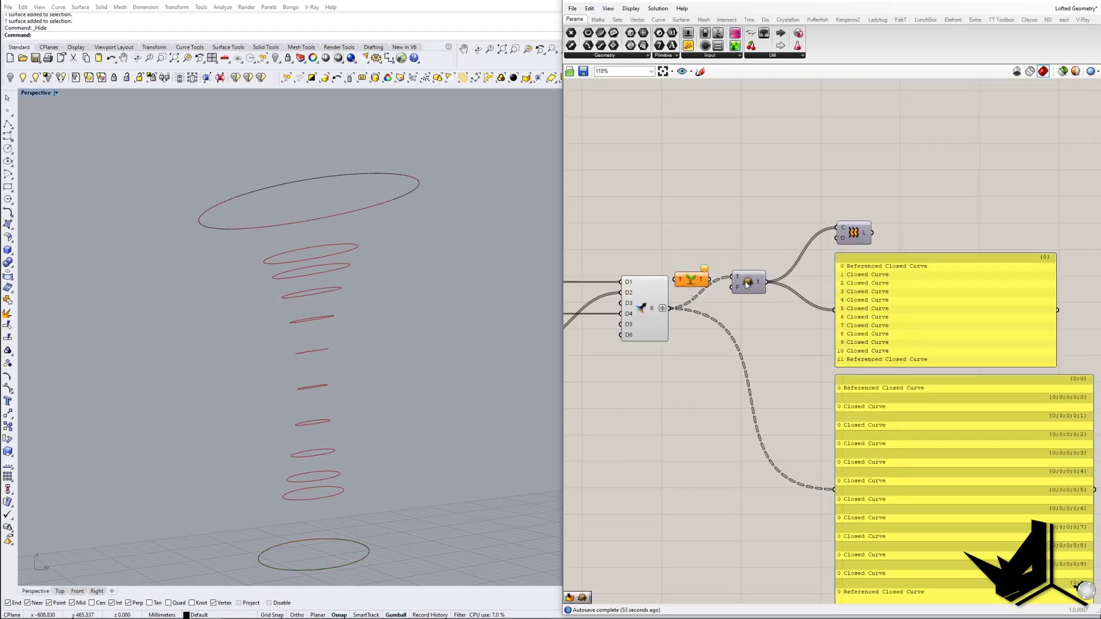
drag(747, 285, 780, 279)
drag(691, 280, 715, 283)
Step: Turn off the graft option on the Merge result output and wire the result through Graft Tree into Flatten Tree's tree input
right_click(662, 310)
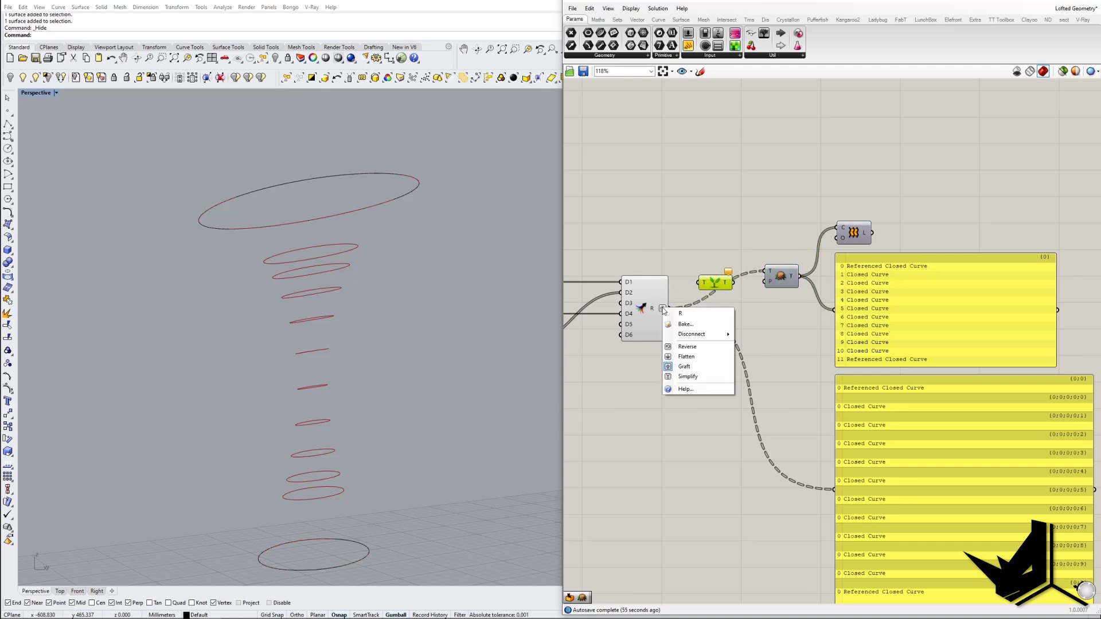
click(684, 367)
drag(663, 309, 765, 282)
click(771, 279)
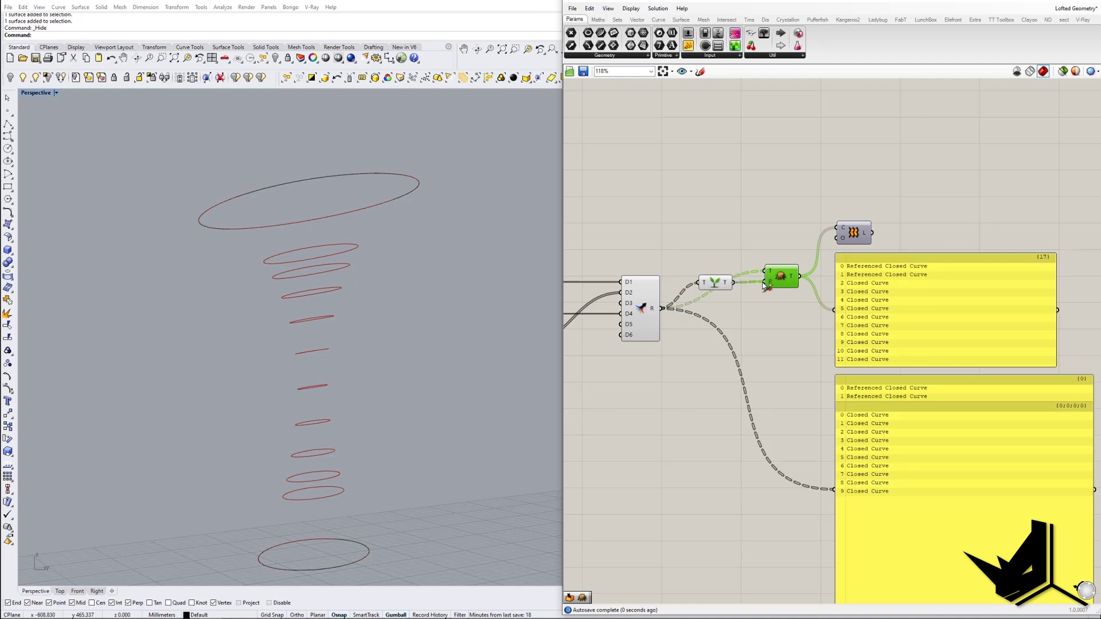
click(715, 282)
drag(715, 282, 722, 283)
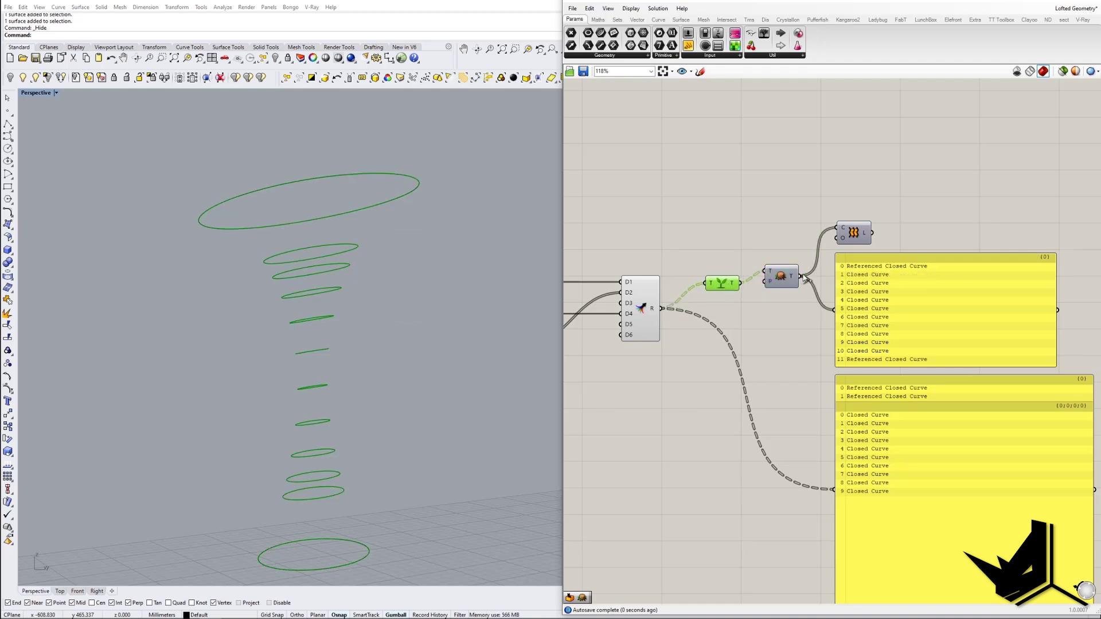
Step: Preview the Loft component fed by Flatten Tree to check its surface, and hide the preview again
click(854, 237)
right_click(856, 238)
click(863, 254)
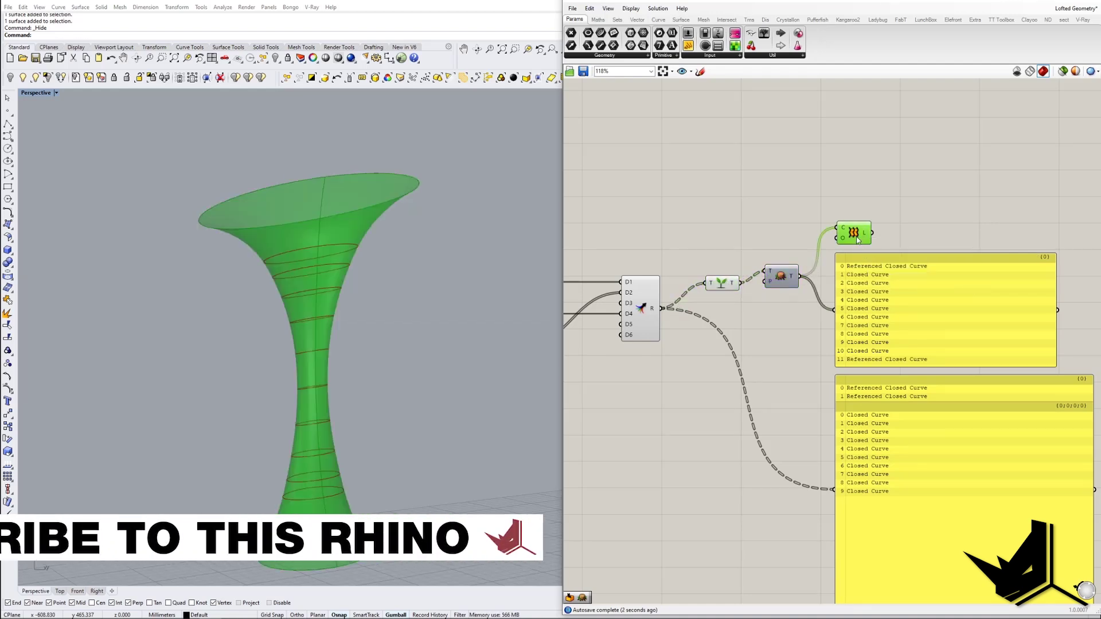
right_click(855, 237)
click(863, 254)
Step: Add a second Loft component below Graft Tree and feed the ungrafted Merge result directly into its curves input
click(720, 283)
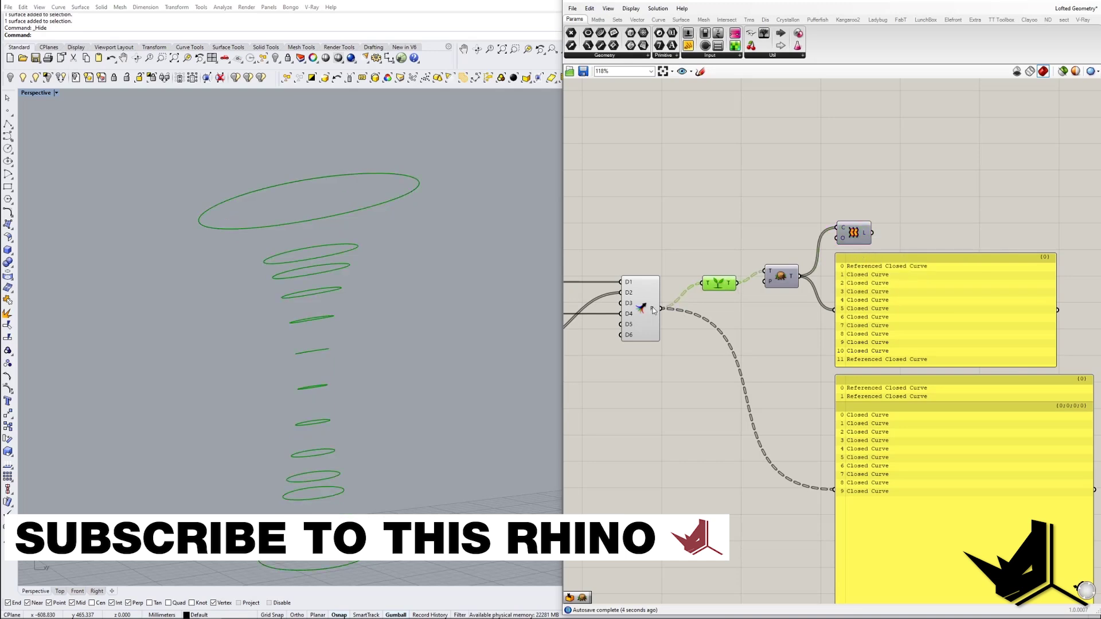
click(654, 310)
click(683, 355)
double_click(697, 406)
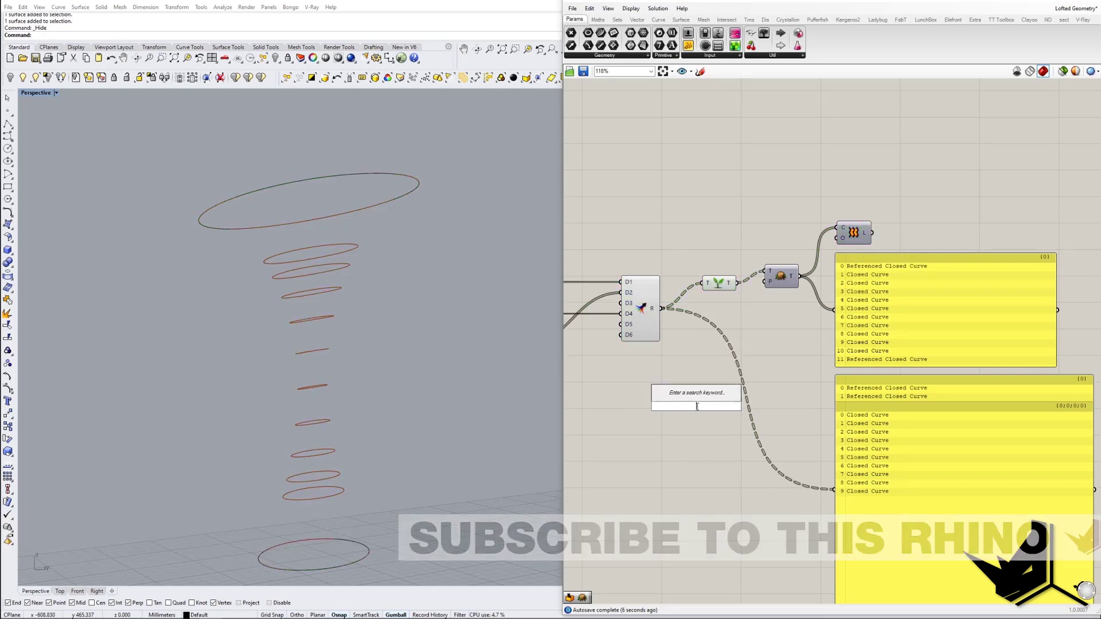
text(loft)
key(Return)
drag(697, 406, 735, 402)
drag(663, 311, 717, 397)
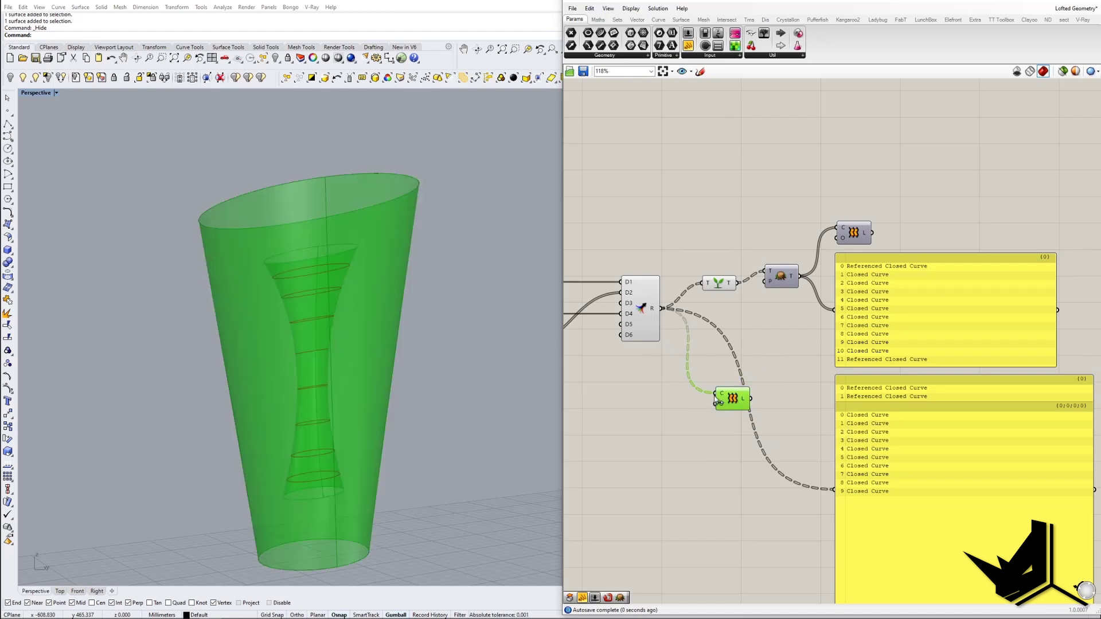
right_drag(343, 397, 351, 422)
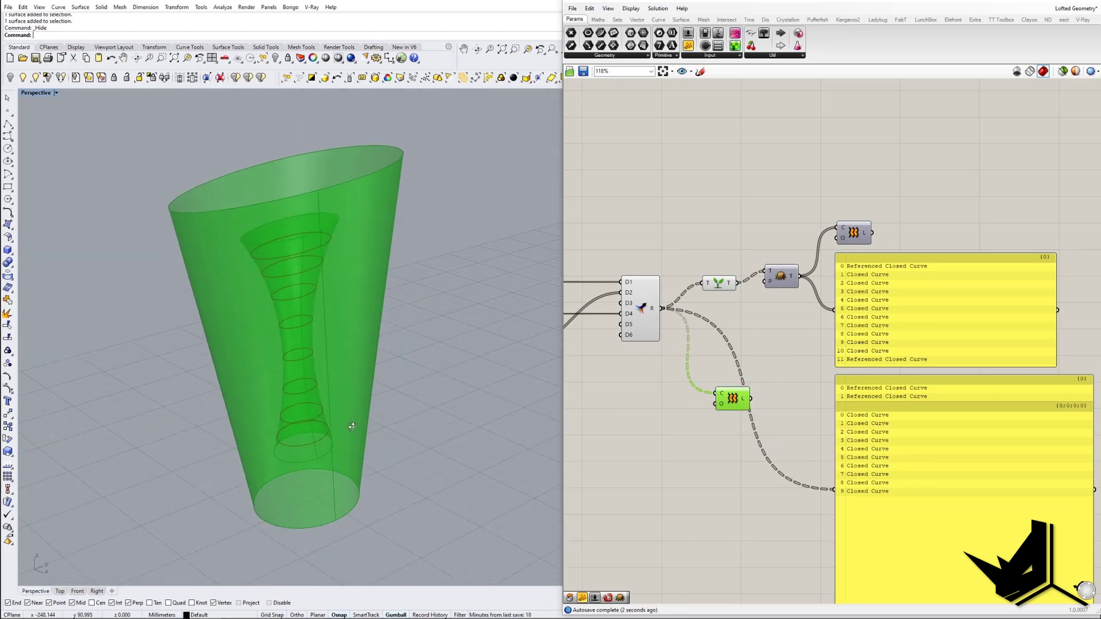
Step: Spread the two data panels apart, moving the Merge result panel down and the Flatten Tree panel away from the components
right_drag(697, 460, 682, 384)
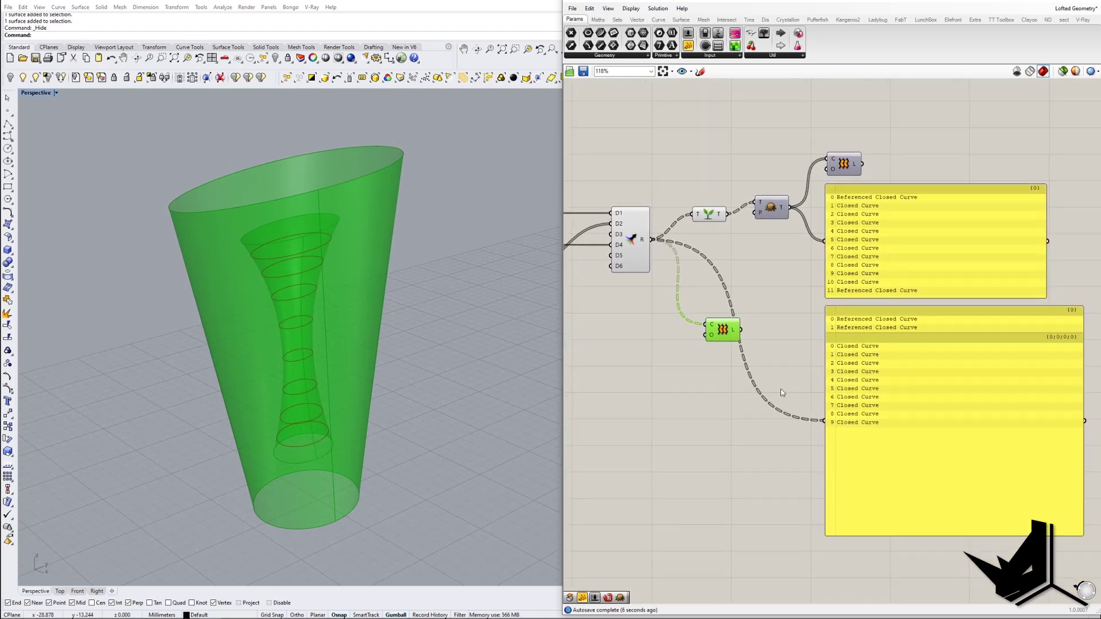
drag(877, 307, 876, 394)
right_drag(875, 394, 839, 335)
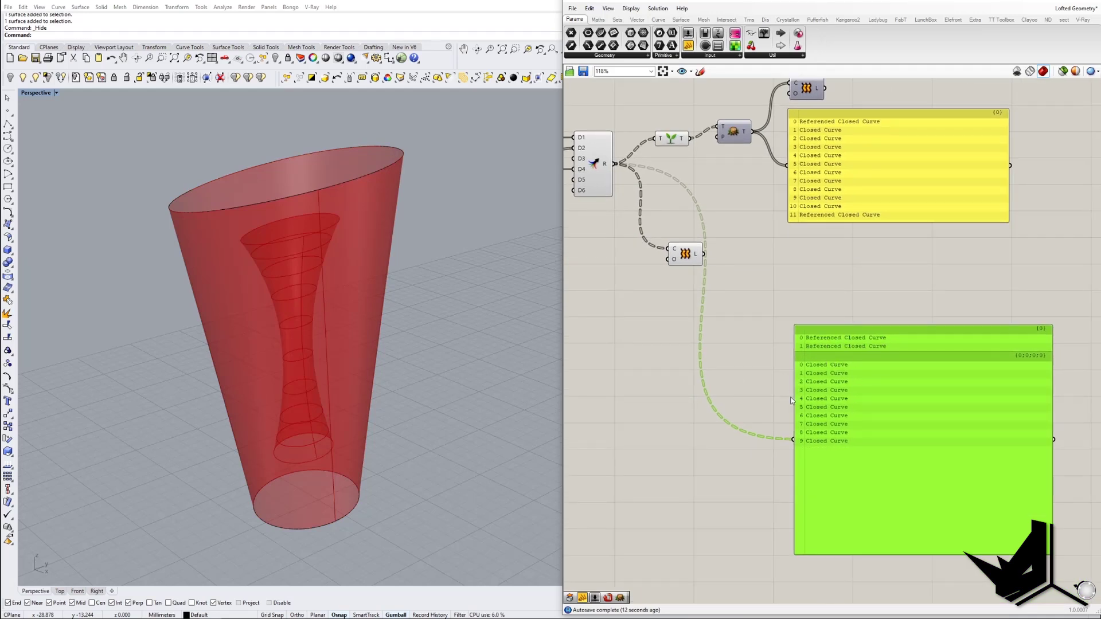
right_drag(686, 328, 682, 308)
right_drag(791, 309, 777, 381)
mouse_move(816, 279)
mouse_down()
mouse_move(815, 318)
mouse_move(815, 293)
mouse_up()
drag(809, 176, 835, 211)
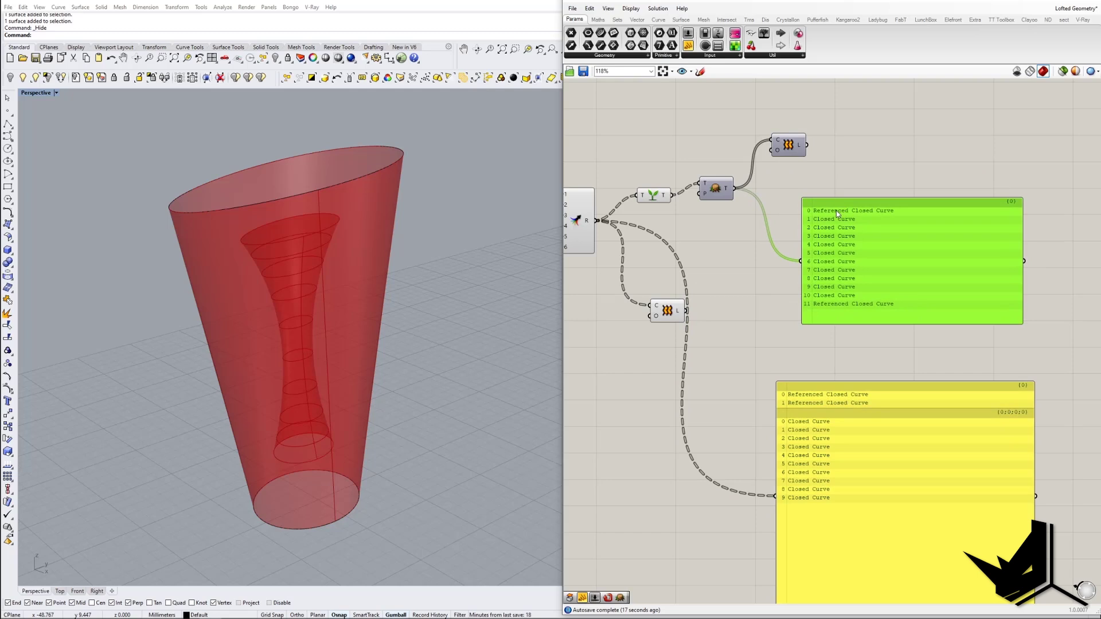
Step: Select the upper base curve in the viewport and slightly shorten the Flatten Tree output panel
click(347, 183)
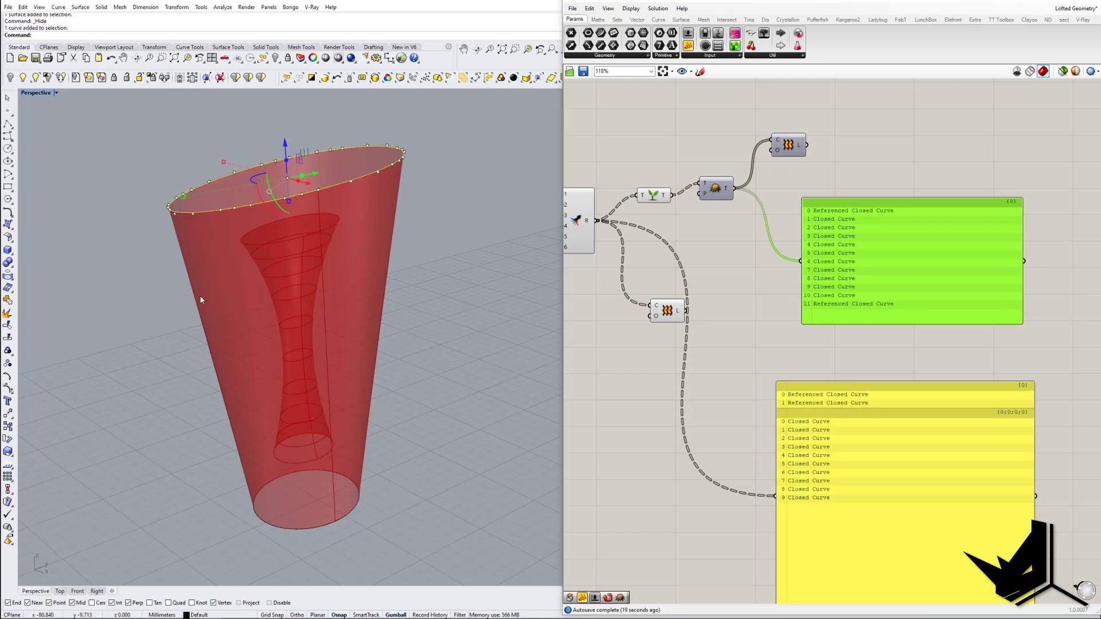
right_drag(380, 431, 369, 504)
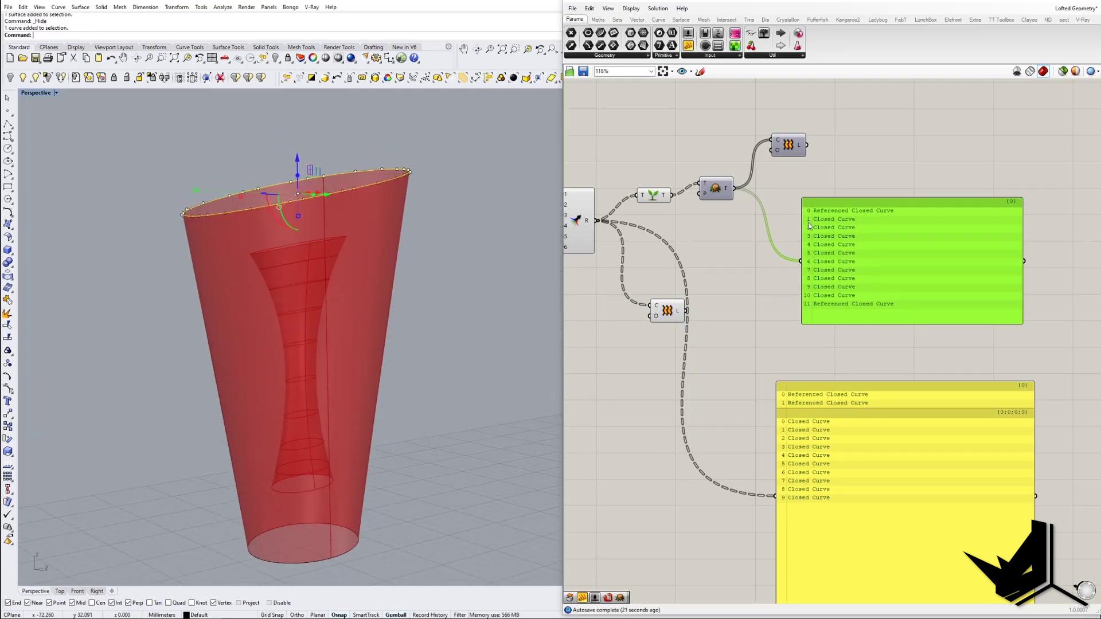
click(822, 213)
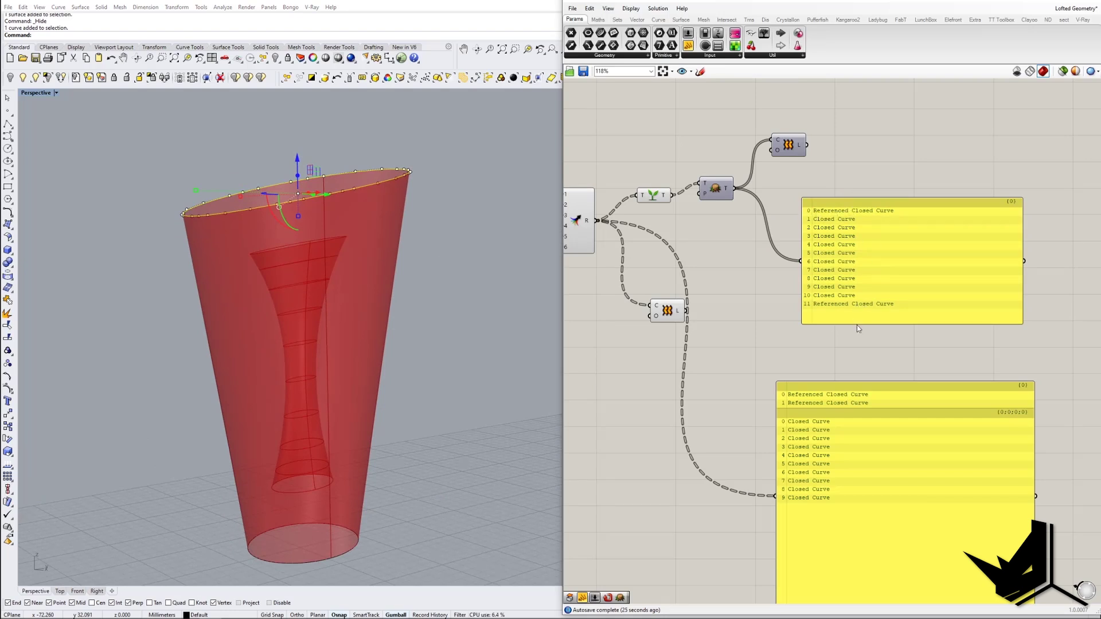
drag(856, 322, 856, 315)
Step: Examine the branches in the Merge result panel and move that panel further below the Flatten Tree output panel
right_drag(763, 318, 830, 295)
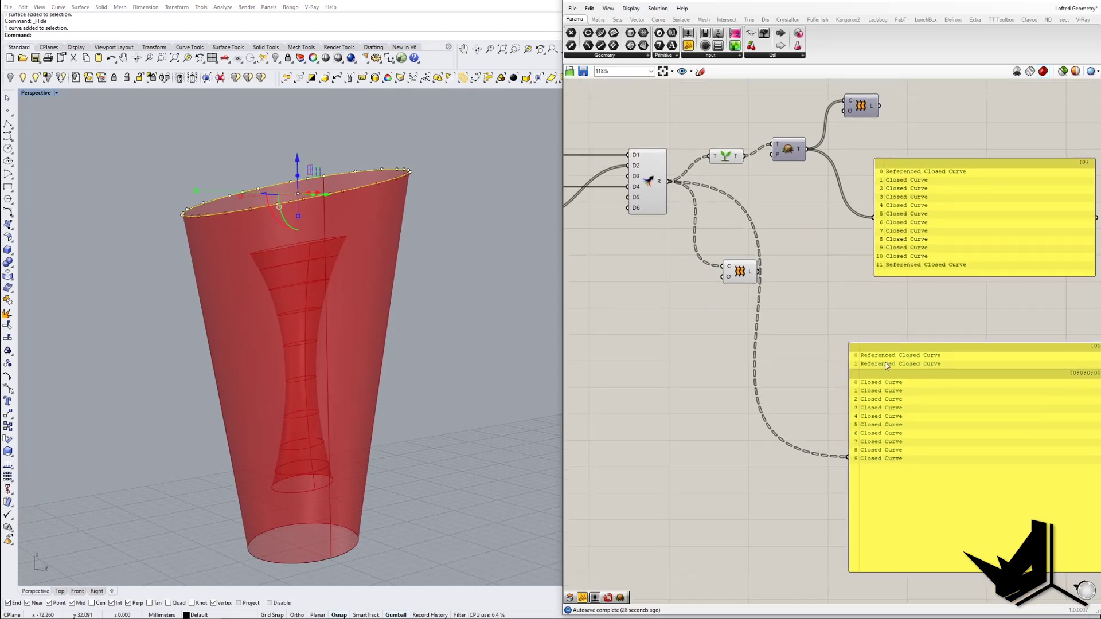
right_drag(886, 365, 771, 327)
drag(763, 307, 790, 254)
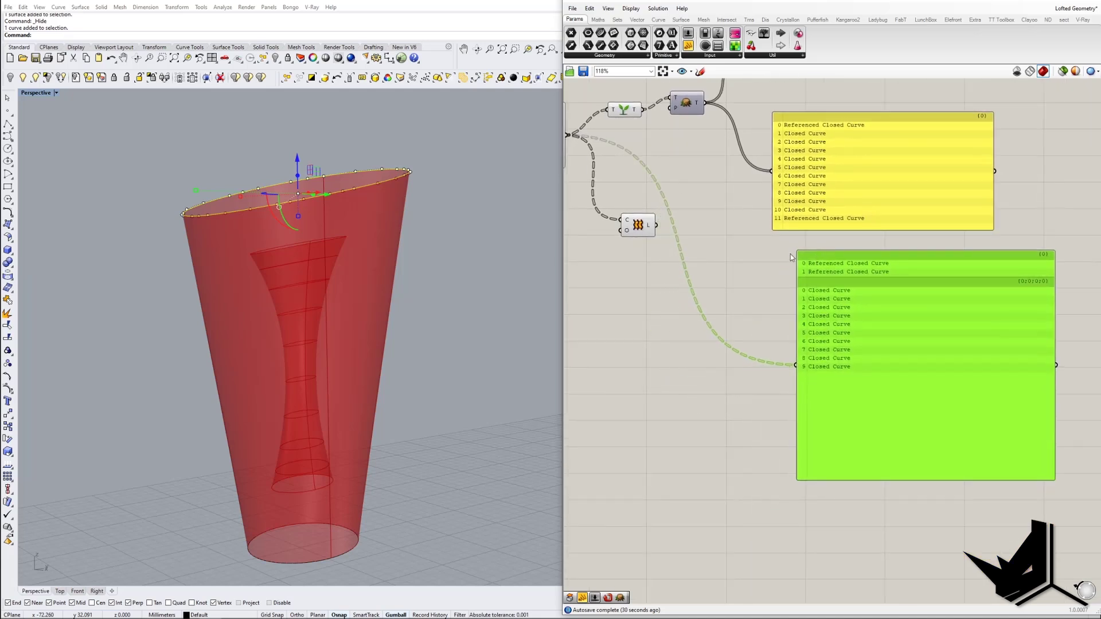
right_drag(662, 240, 739, 325)
right_drag(814, 347, 775, 341)
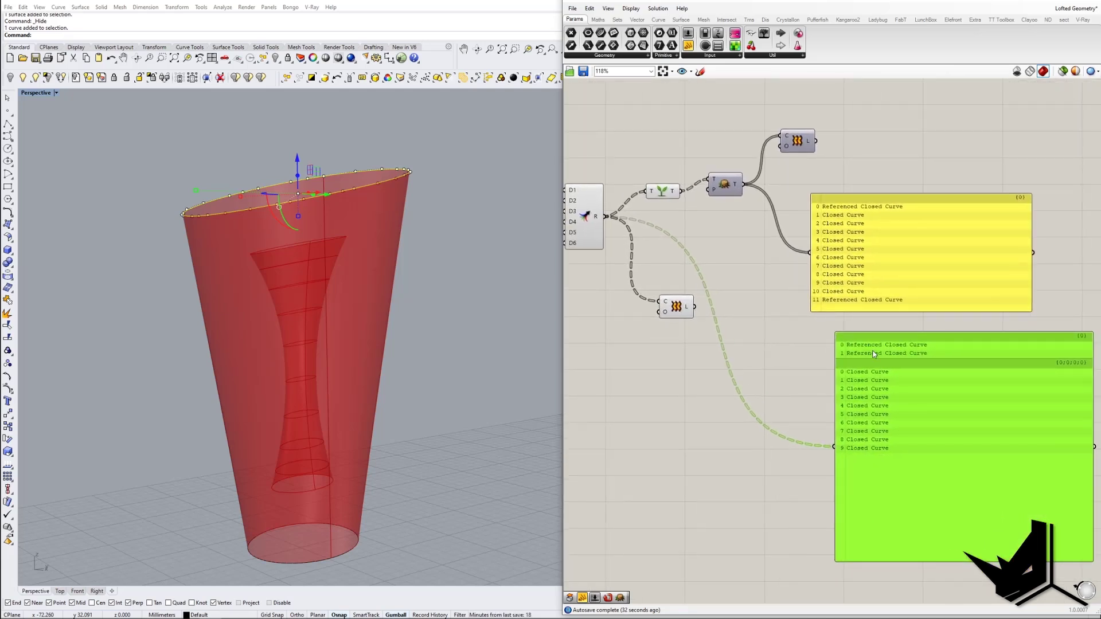
right_drag(688, 208, 701, 234)
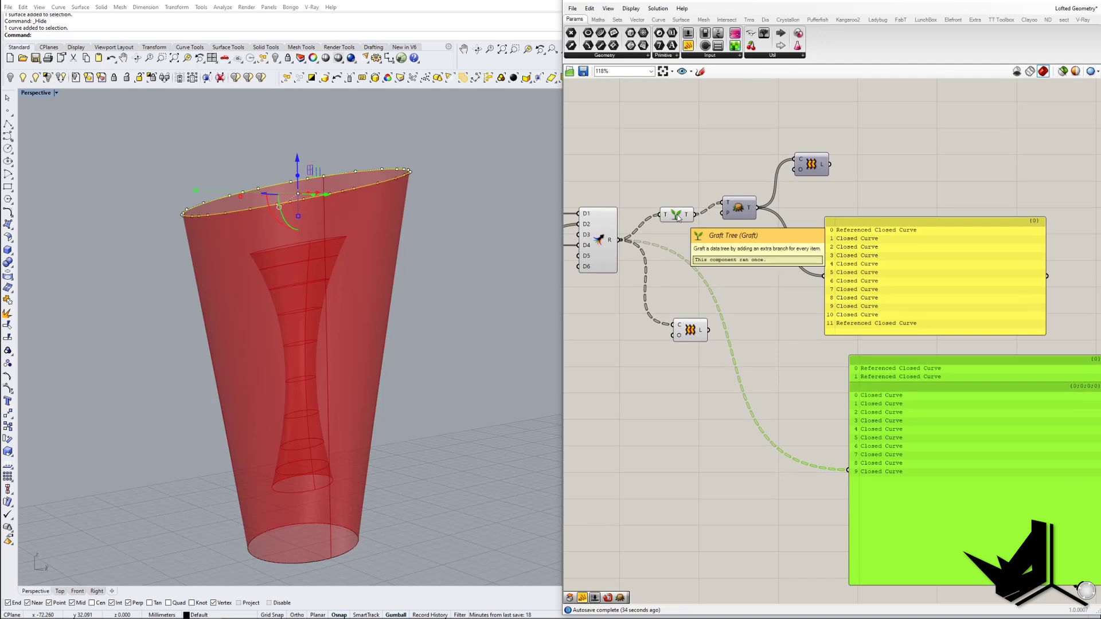
right_drag(875, 350, 804, 256)
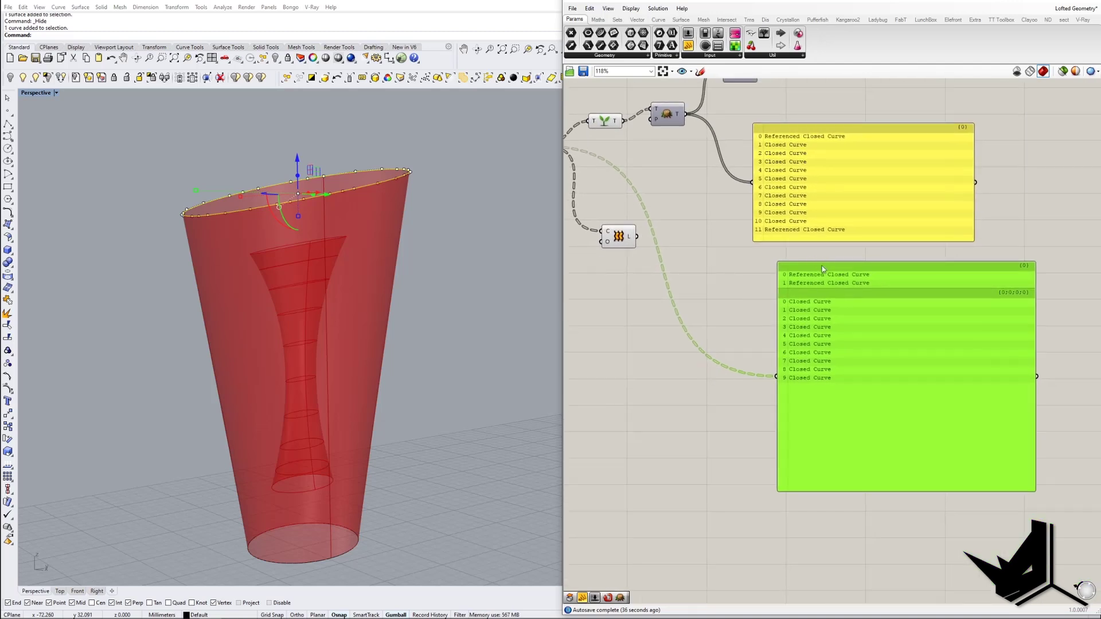
drag(819, 267, 732, 378)
right_drag(723, 361, 684, 326)
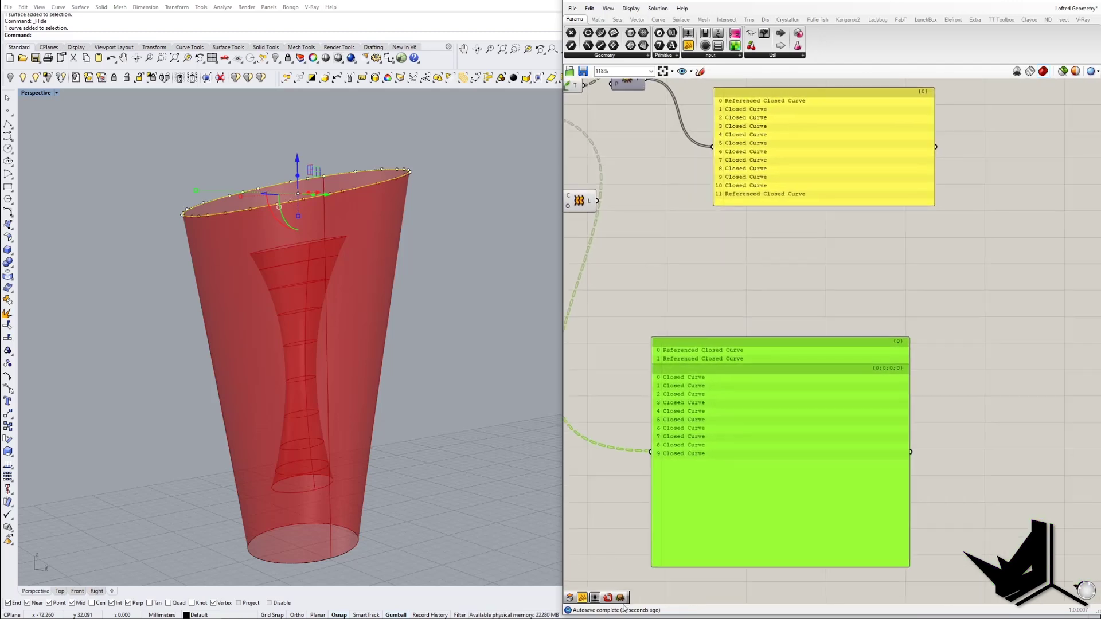
Step: Add a panel for the Graft Tree output, enlarge it to show all branches, and place it beside the Merge result panel
drag(582, 599, 982, 320)
scroll(880, 308, down, 4)
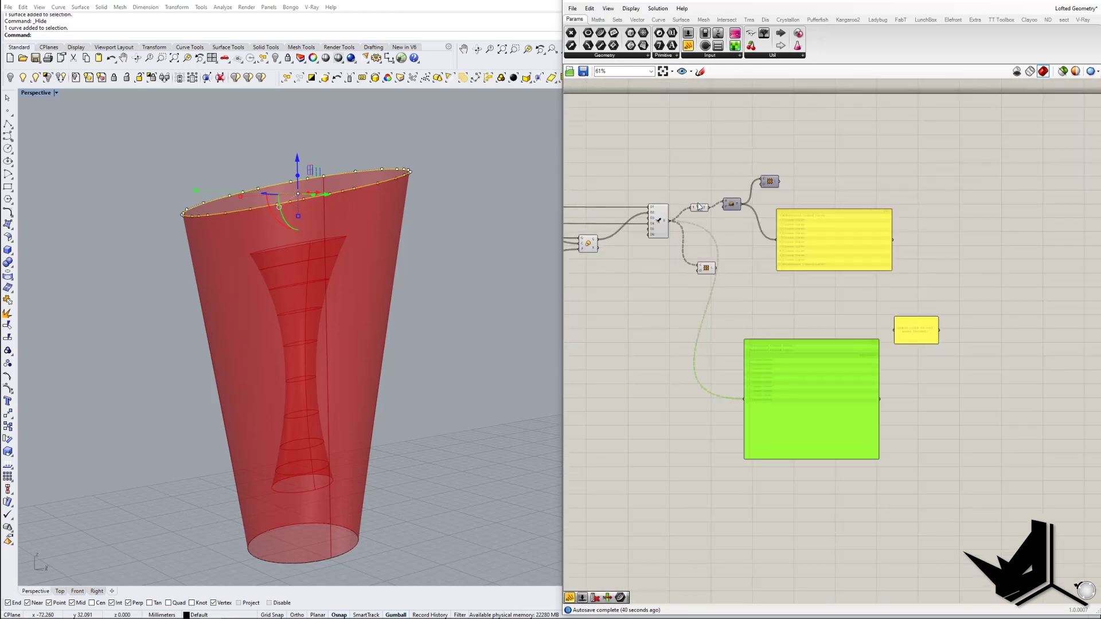
scroll(713, 207, up, 2)
drag(708, 207, 965, 376)
right_drag(973, 391, 885, 299)
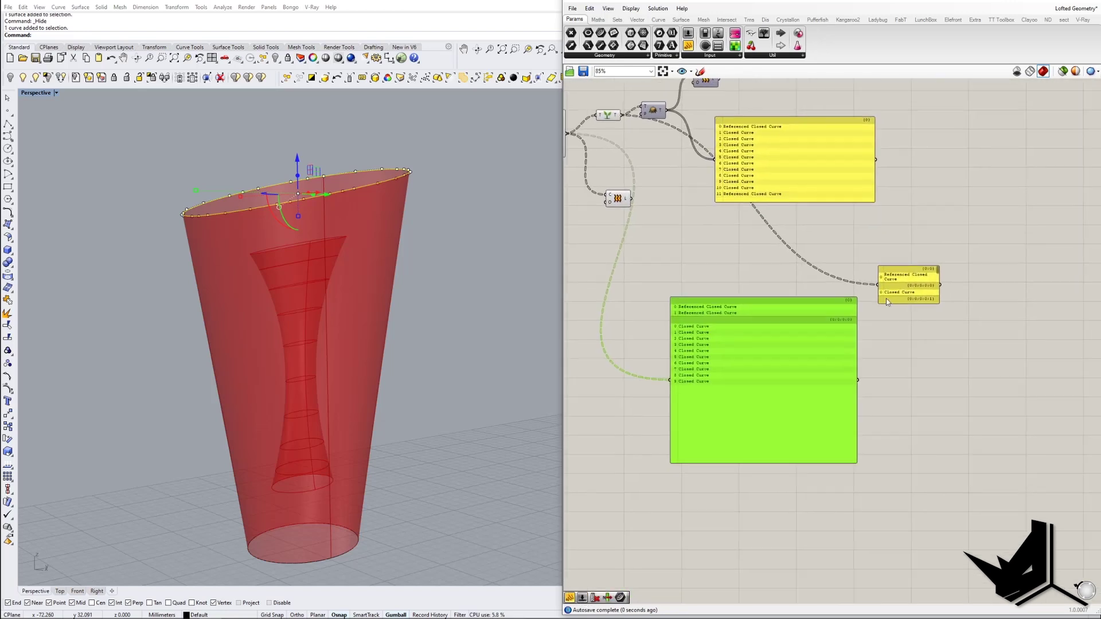
drag(940, 305, 1069, 431)
drag(937, 278, 924, 309)
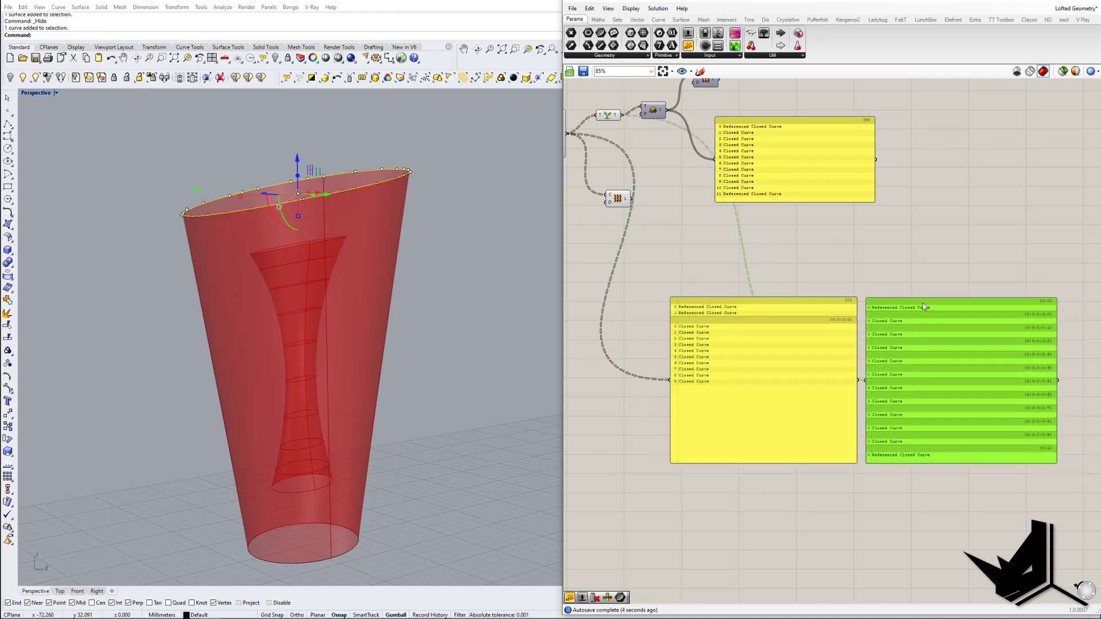
Step: Compare the branch paths in the Graft Tree panel with those in the Merge result panel
right_drag(831, 260, 964, 334)
right_drag(732, 206, 810, 249)
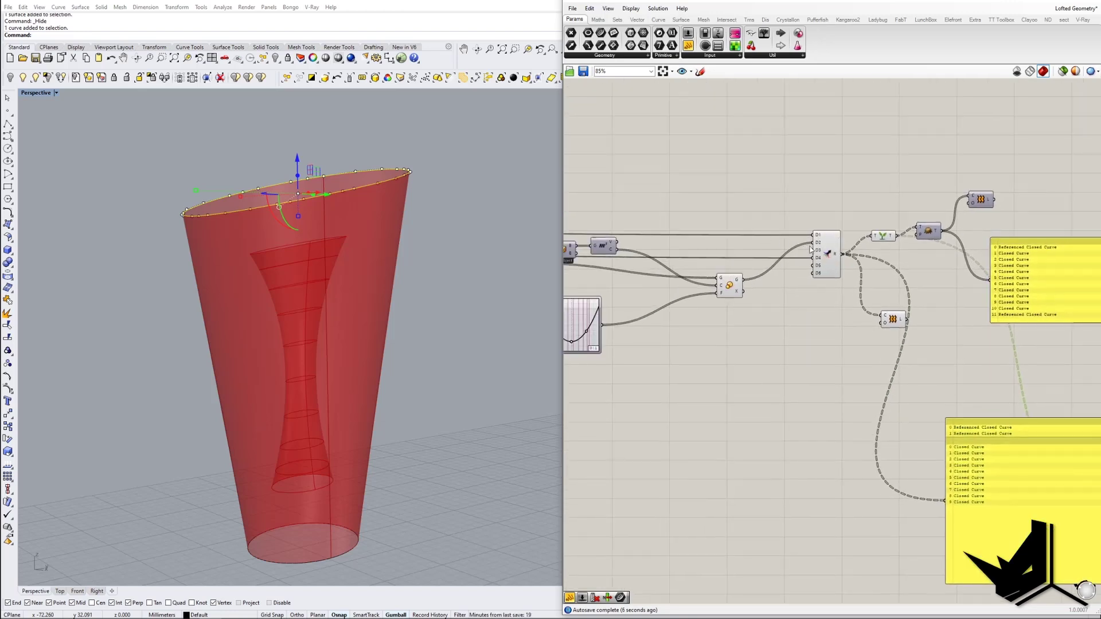
scroll(899, 283, up, 5)
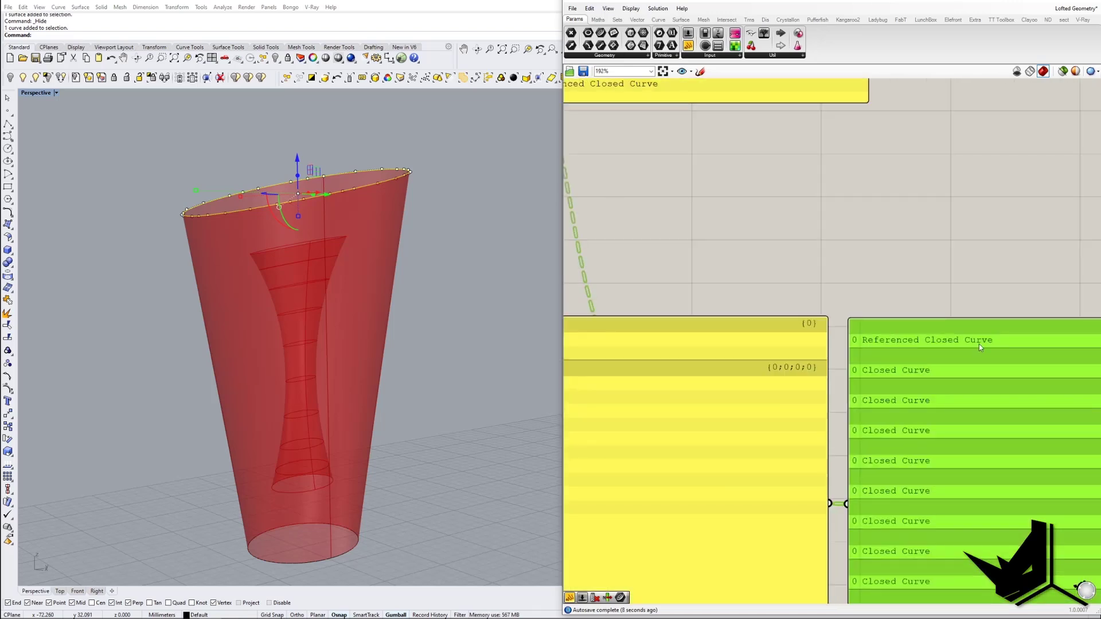
scroll(978, 343, down, 4)
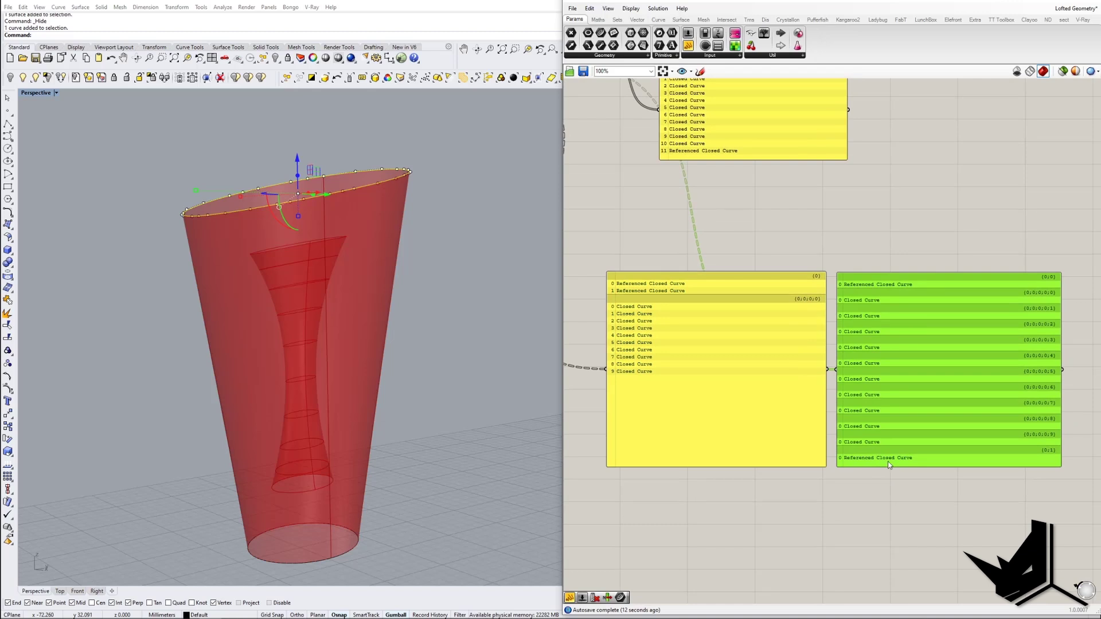
right_drag(806, 390, 887, 420)
scroll(888, 419, down, 2)
scroll(764, 292, up, 1)
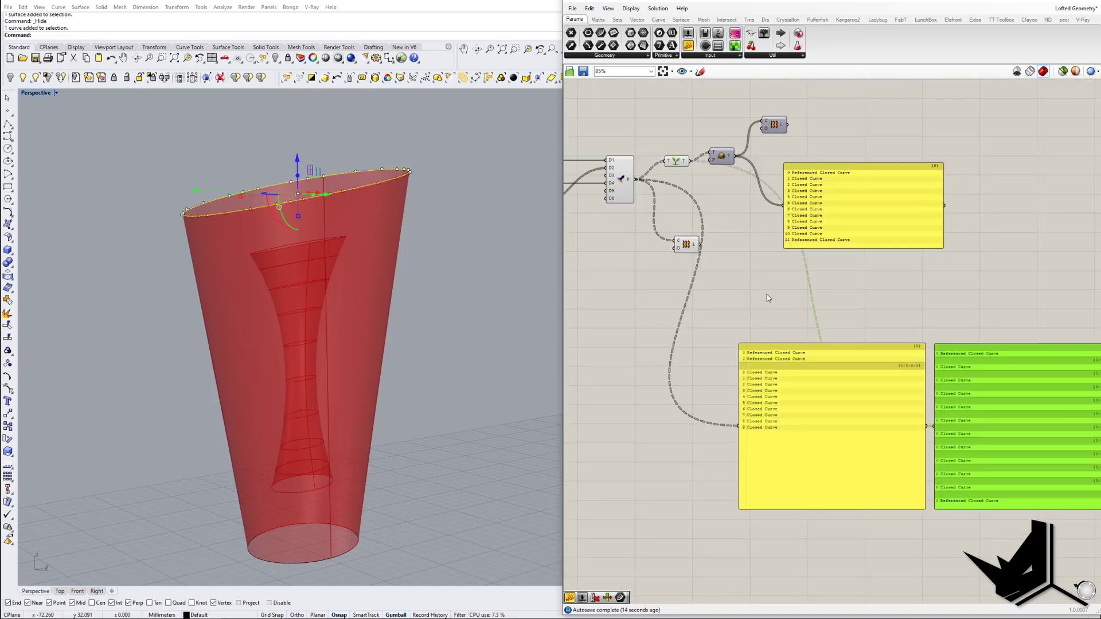
Step: Move the Flatten Tree component slightly higher, clear of the wire leaving Graft Tree
drag(725, 157, 729, 150)
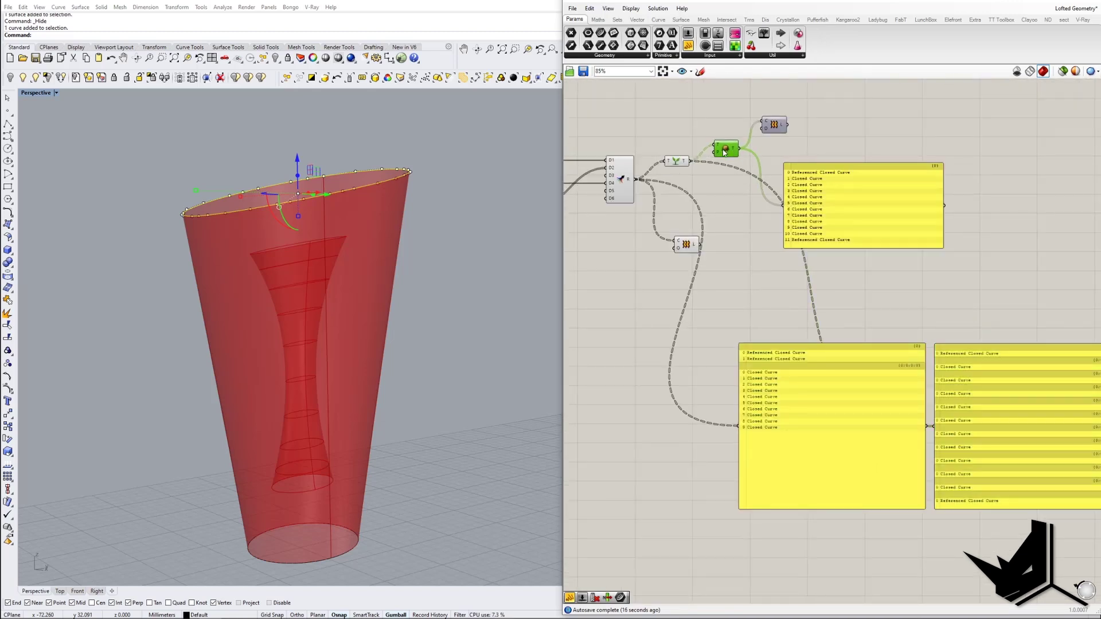
click(724, 115)
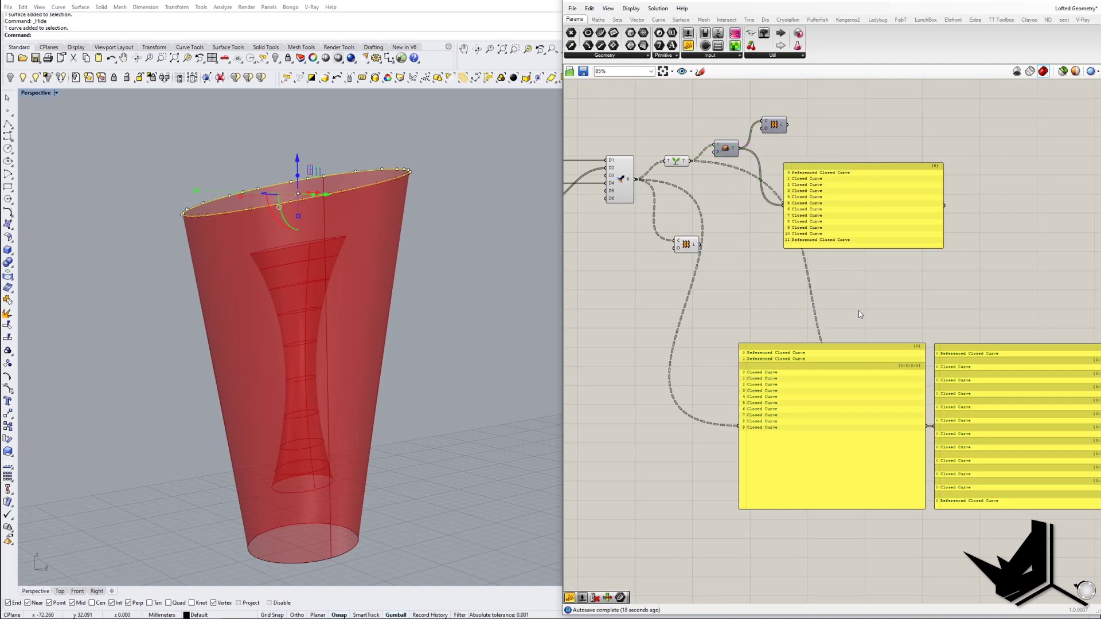
right_drag(763, 244, 728, 243)
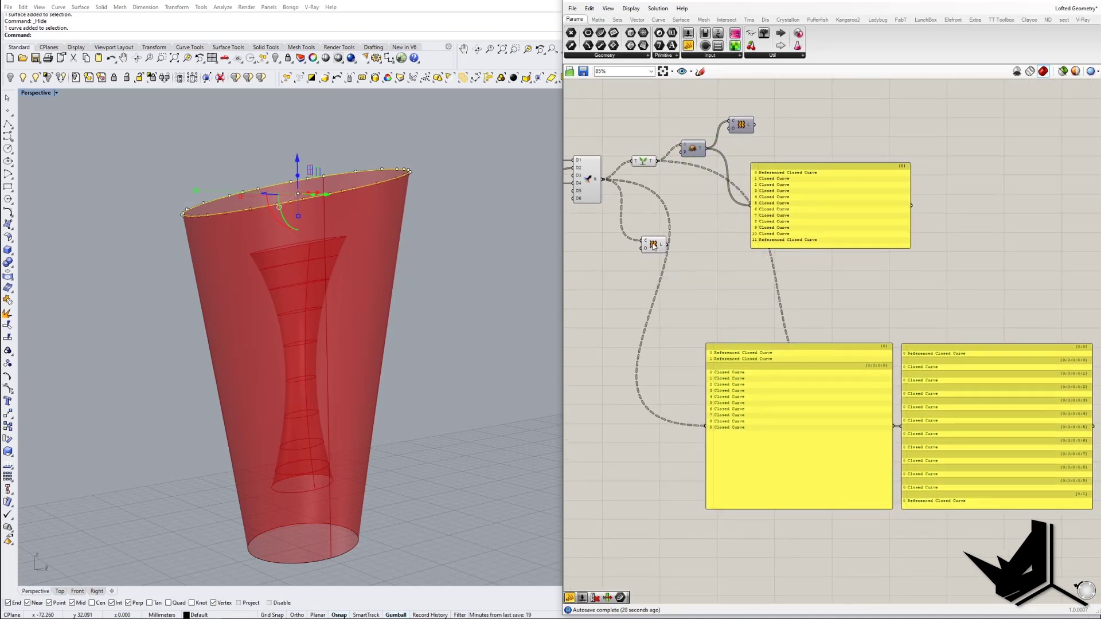
Step: Rewire the second Loft's curves input from the Merge result to the Graft Tree output and reposition the component
click(653, 246)
ctrl+drag(642, 241, 705, 207)
drag(659, 161, 696, 200)
click(710, 232)
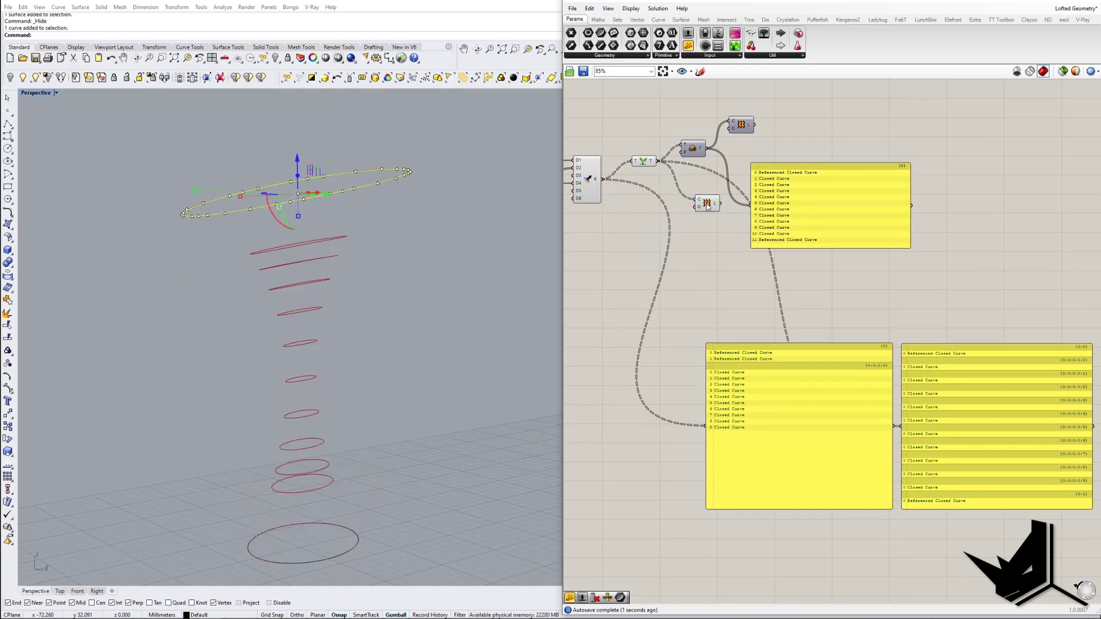
drag(707, 205, 711, 255)
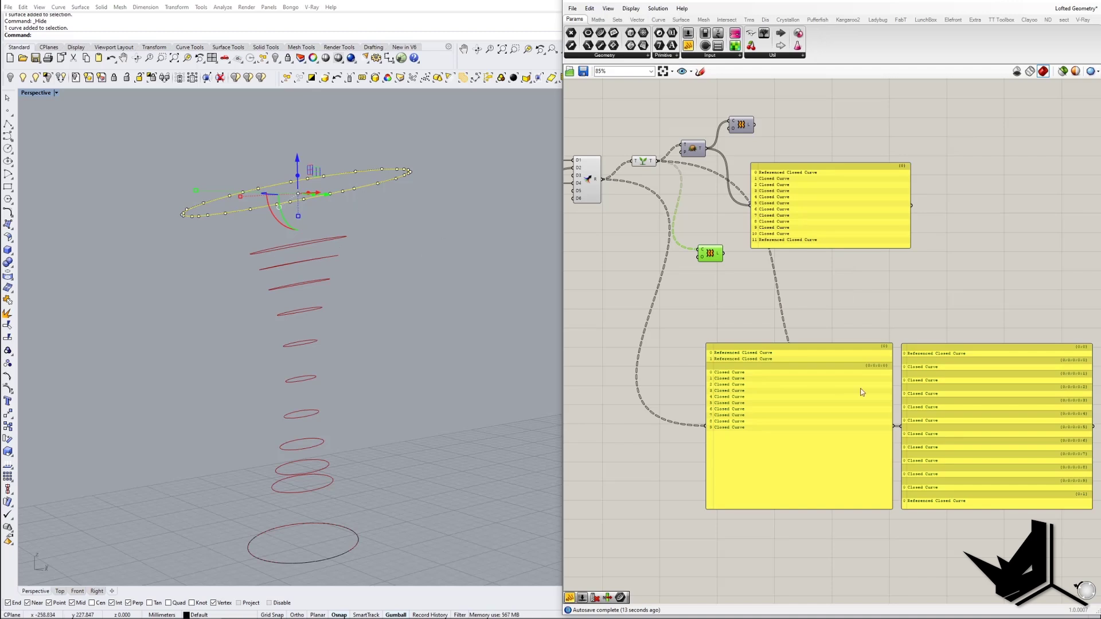
Step: Delete the second Loft component connected to the Graft Tree output
click(955, 358)
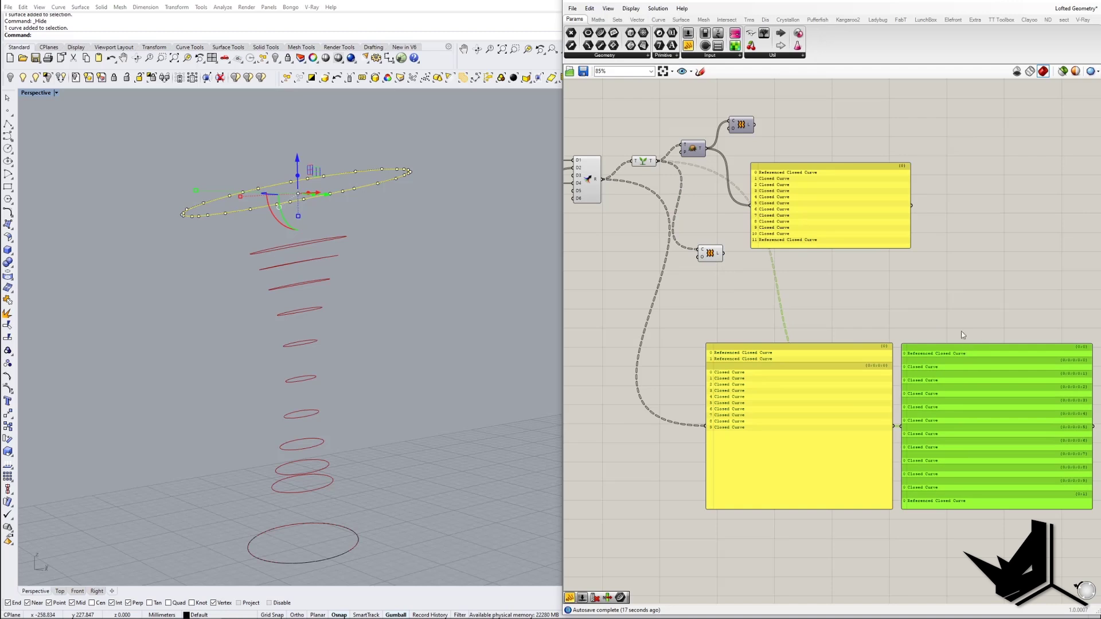
right_drag(797, 285, 842, 304)
click(756, 271)
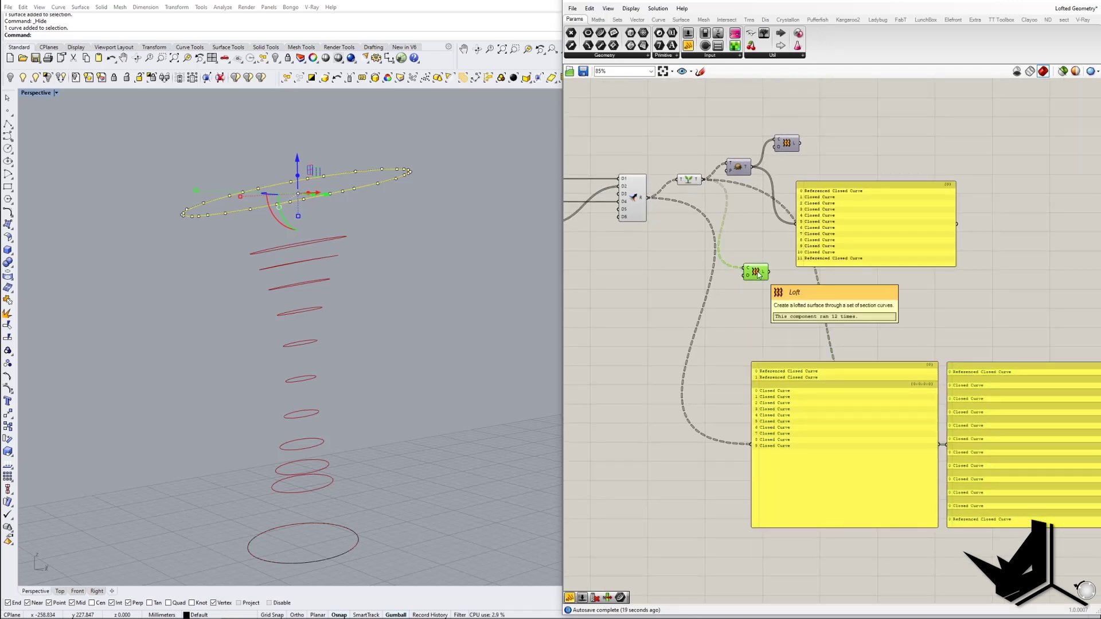
key(Delete)
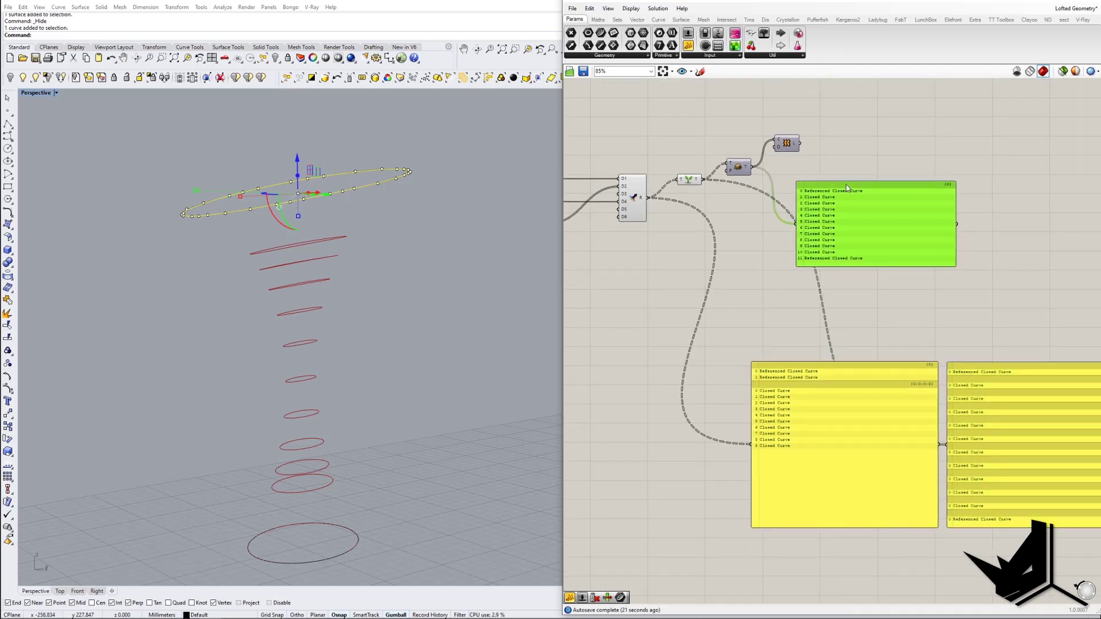
Step: Place the Flatten Tree result panel beside the Graft Tree panel and lengthen it to the same height
drag(845, 184, 1019, 253)
right_drag(1019, 253, 820, 197)
drag(821, 198, 986, 313)
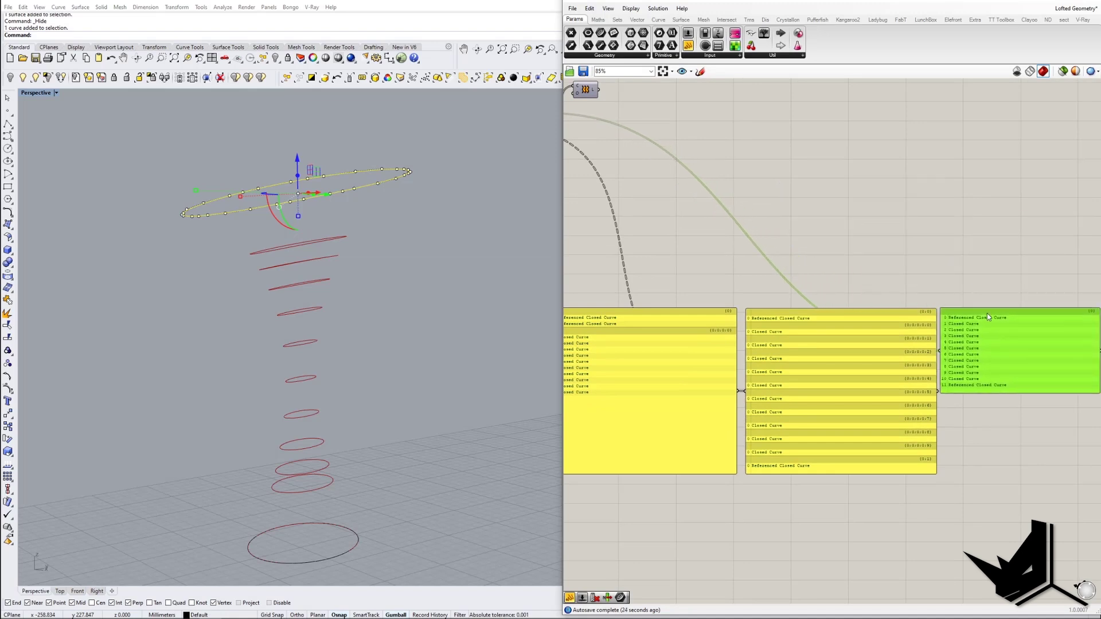
right_drag(1004, 384, 987, 335)
drag(983, 346, 980, 426)
Step: Compare the branch paths and curve order across the Merge, Graft Tree and Flatten Tree panels
right_drag(820, 379, 871, 360)
scroll(875, 390, down, 1)
scroll(818, 378, up, 2)
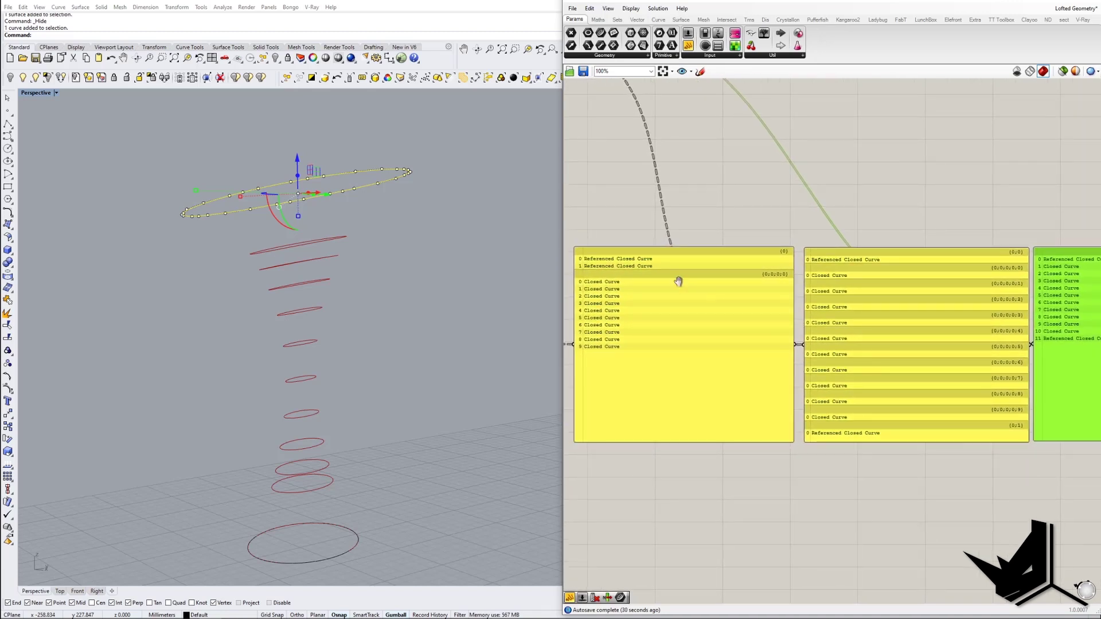
right_drag(678, 281, 741, 348)
scroll(724, 313, down, 2)
scroll(607, 211, up, 1)
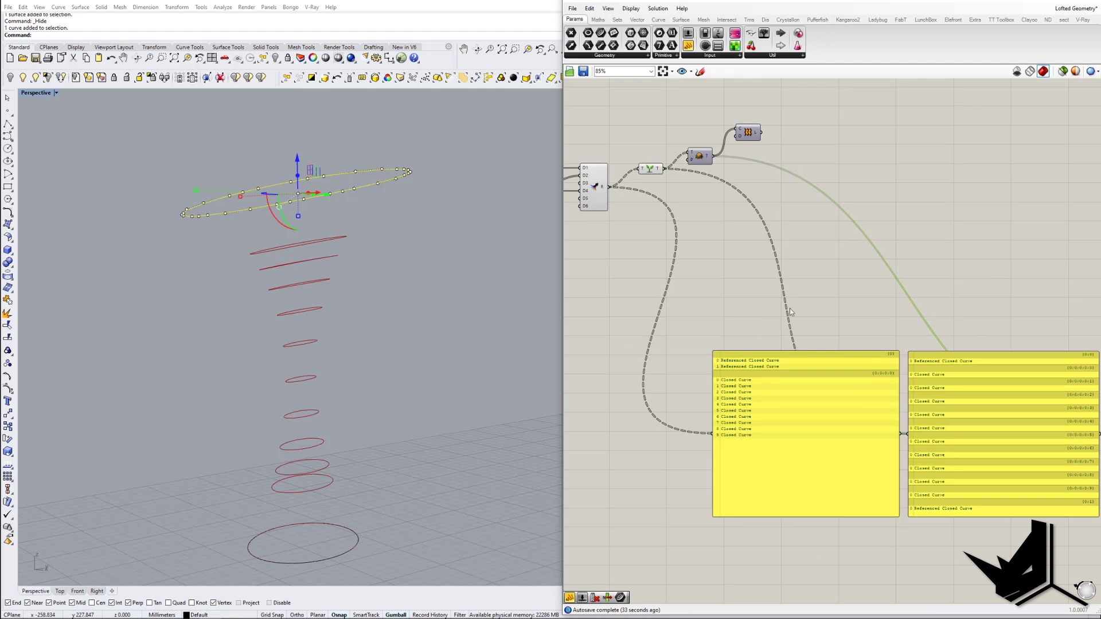
right_drag(875, 347, 774, 315)
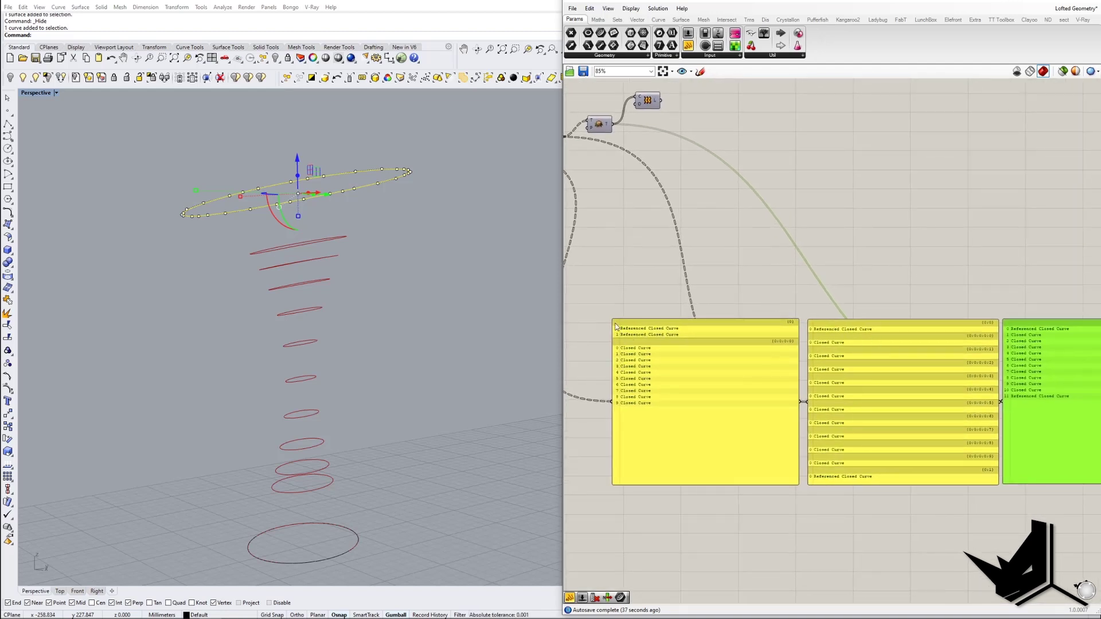
drag(597, 308, 725, 401)
drag(806, 320, 1014, 538)
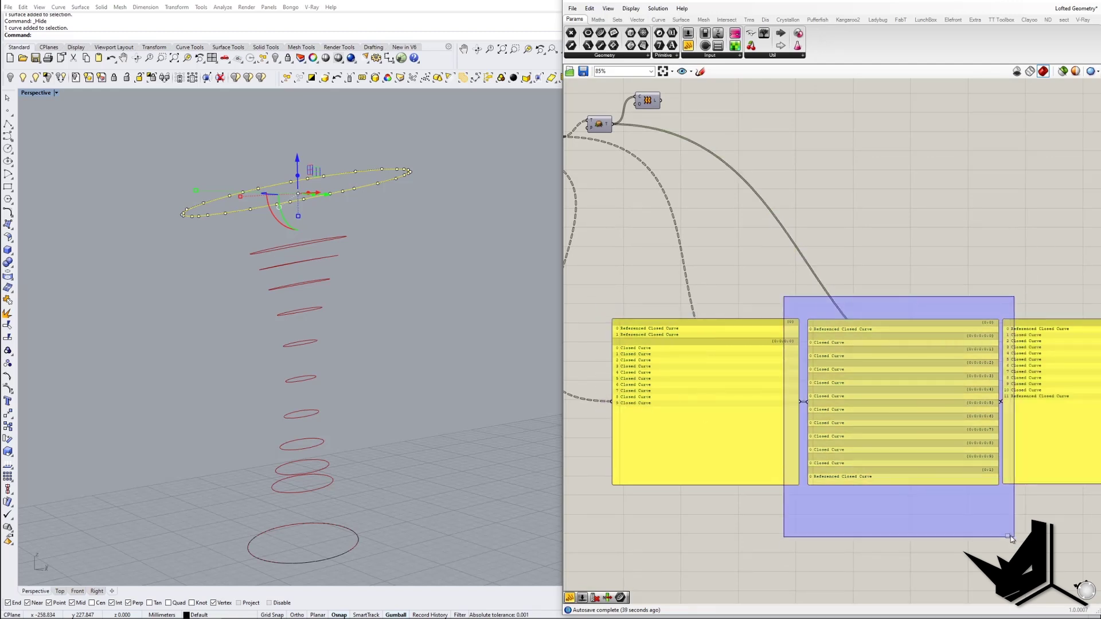
right_drag(988, 527, 897, 514)
click(927, 269)
right_drag(879, 306, 842, 309)
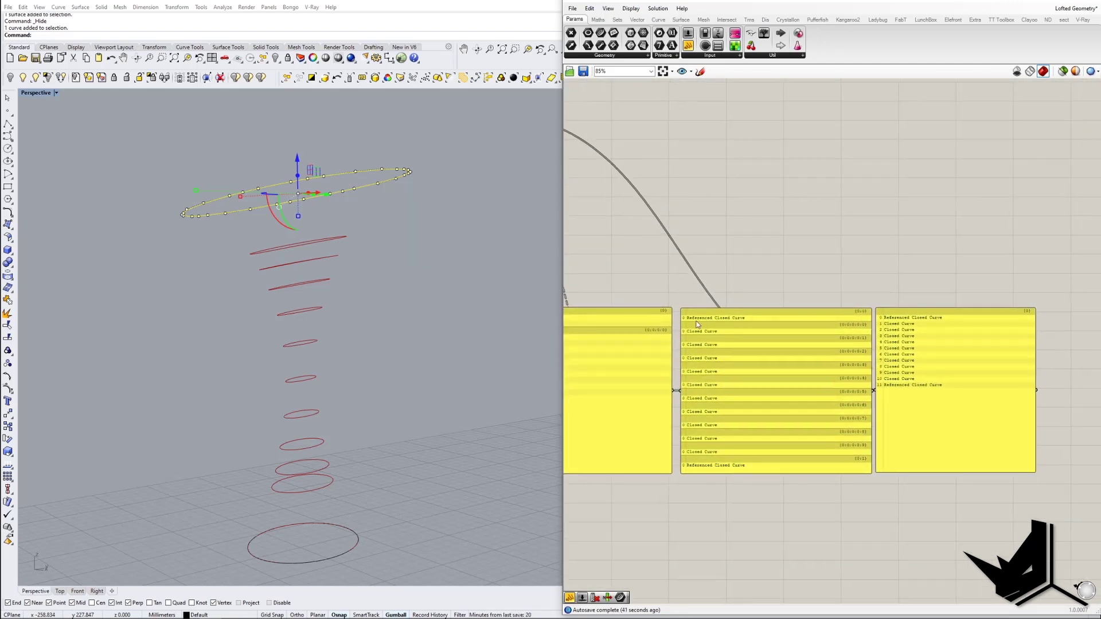
drag(863, 277, 1058, 492)
scroll(943, 335, up, 4)
scroll(912, 360, down, 7)
right_drag(673, 247, 803, 307)
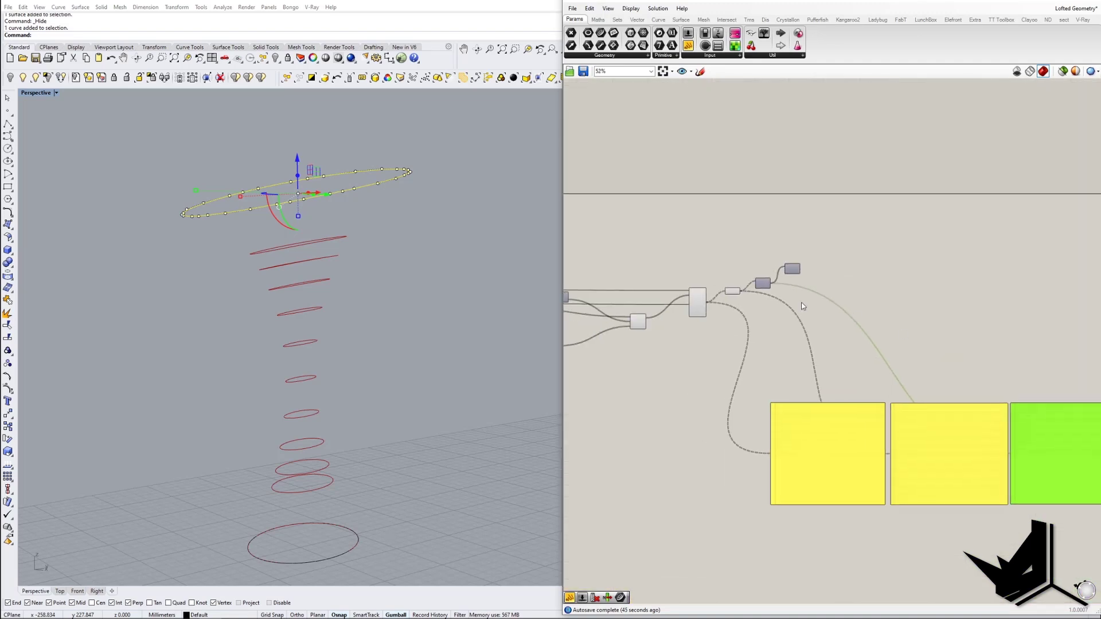
Step: Turn on the preview of the Flatten Tree and Loft components
scroll(762, 297, up, 5)
click(763, 266)
right_click(762, 267)
click(781, 283)
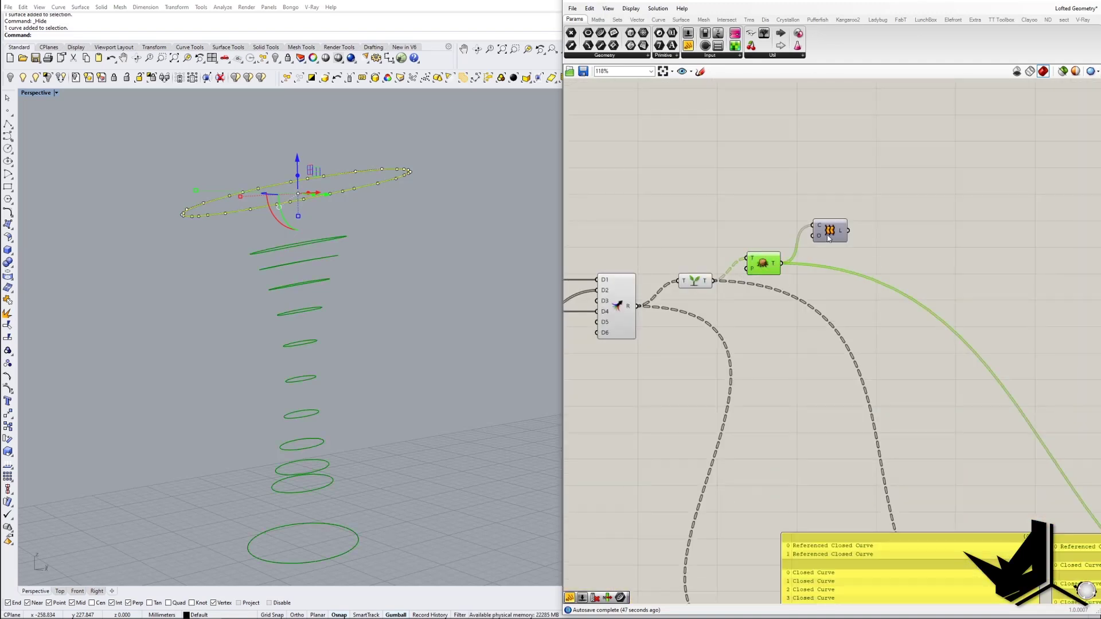
click(829, 230)
right_click(831, 232)
click(858, 250)
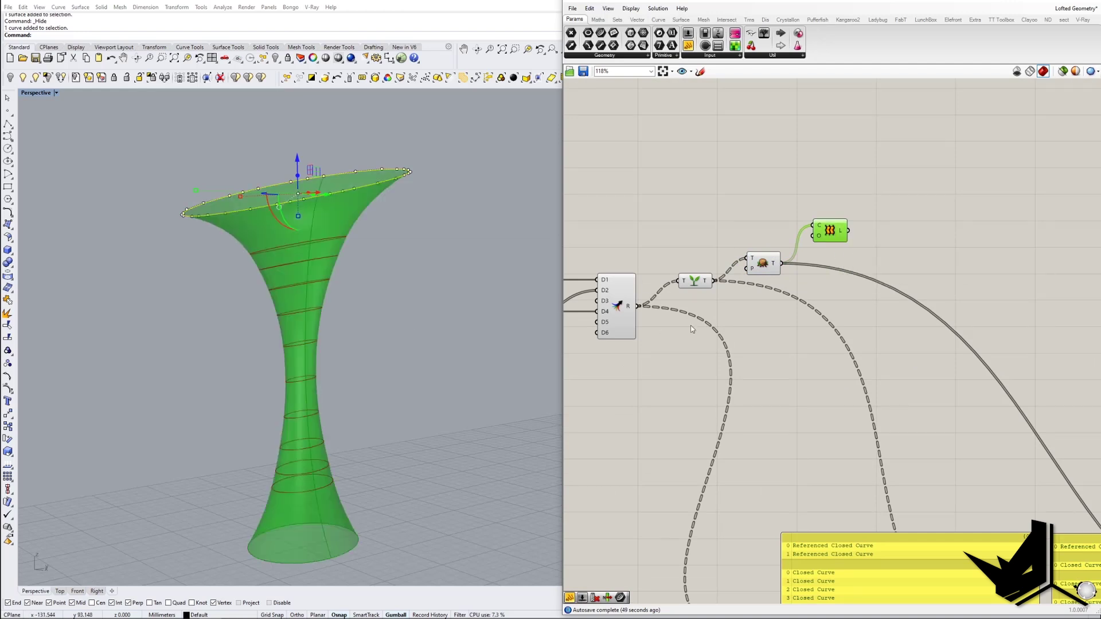
click(815, 301)
Step: Move the three result panels together to just below the Graft Tree, Flatten Tree and Loft components
scroll(814, 300, down, 5)
drag(1049, 525, 821, 381)
scroll(821, 380, up, 4)
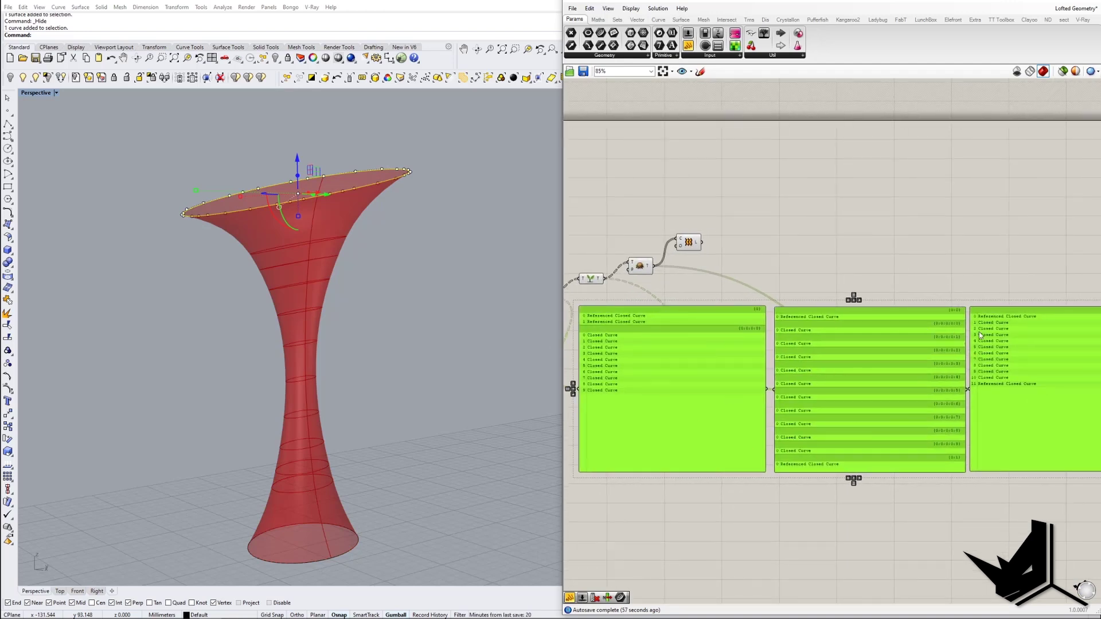
right_drag(733, 265, 961, 268)
scroll(959, 268, down, 3)
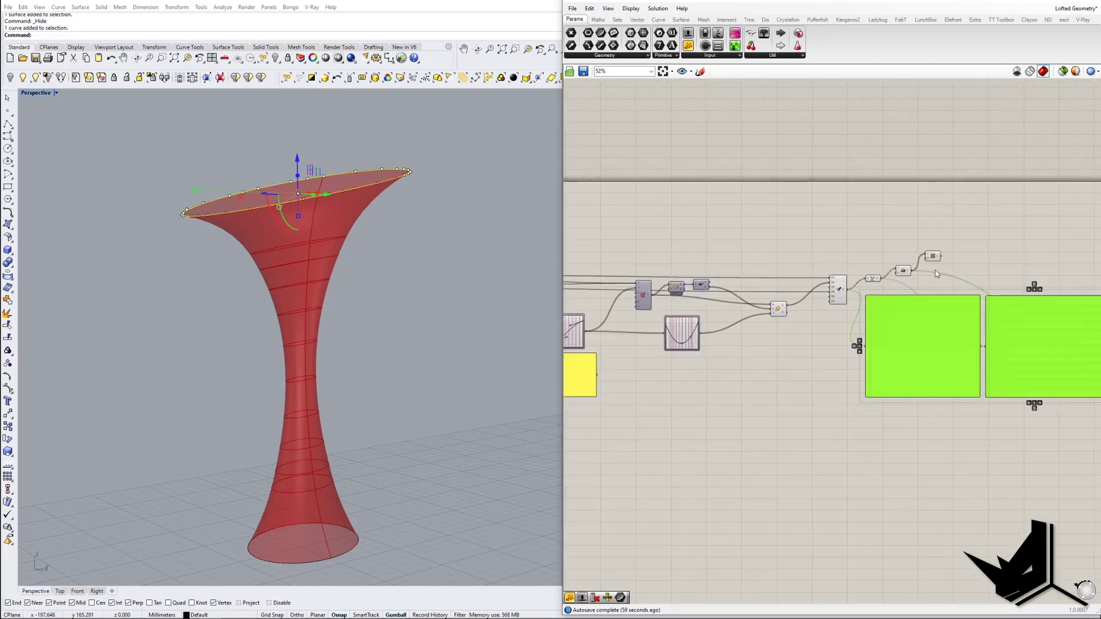
Step: Select the Loft component and show the hidden upper and lower volumes around the column in Rhino
scroll(938, 265, up, 4)
click(936, 274)
right_drag(398, 344, 404, 357)
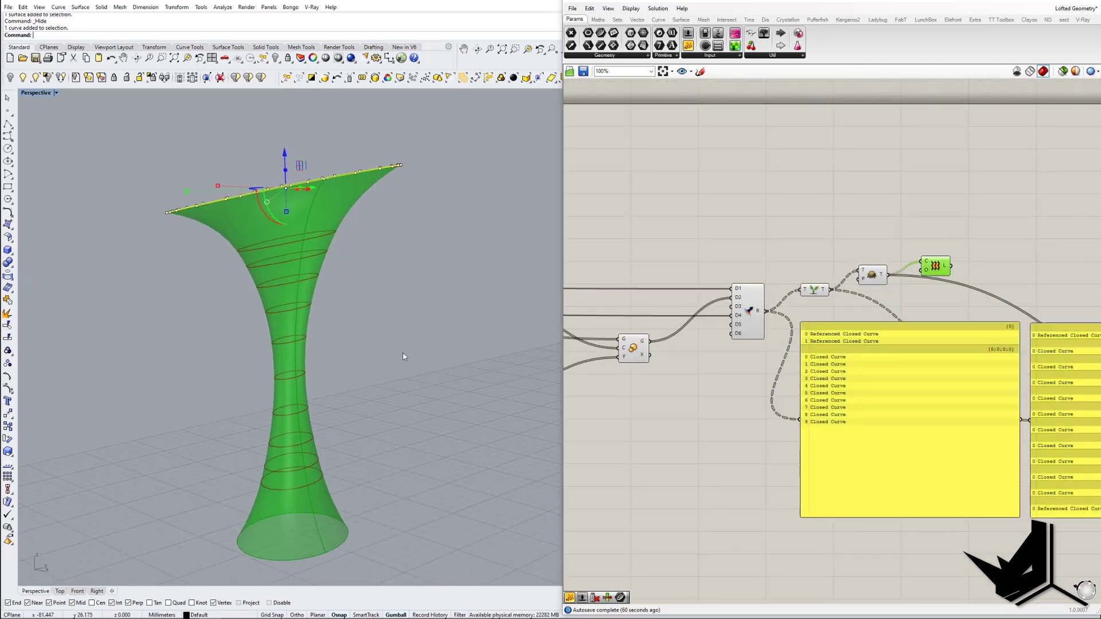
key(Escape)
scroll(411, 360, down, 13)
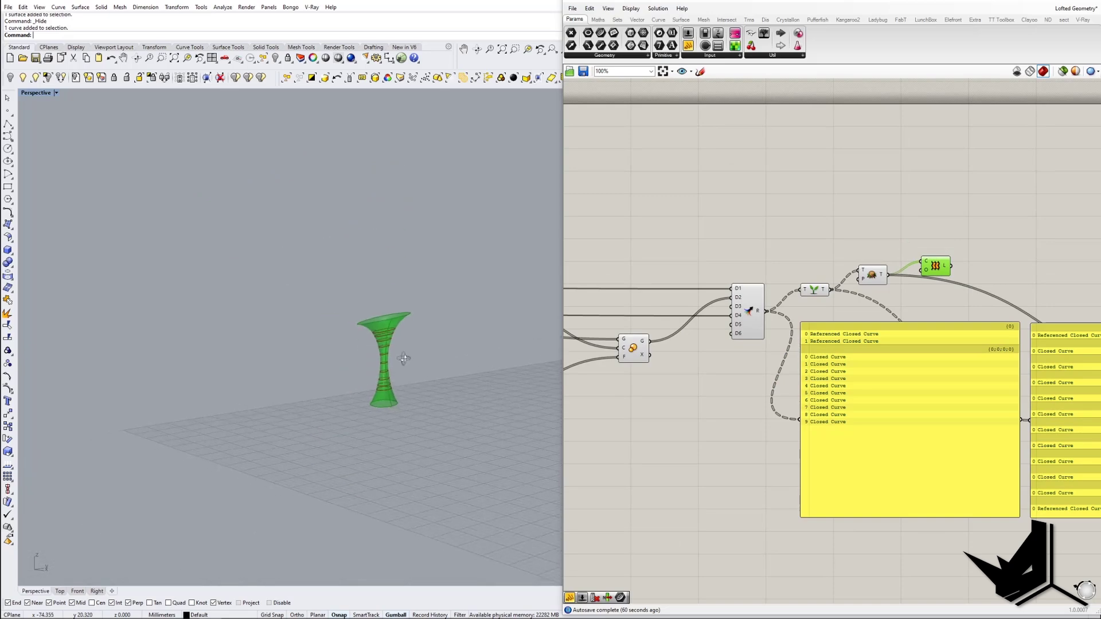
scroll(422, 352, up, 11)
click(24, 78)
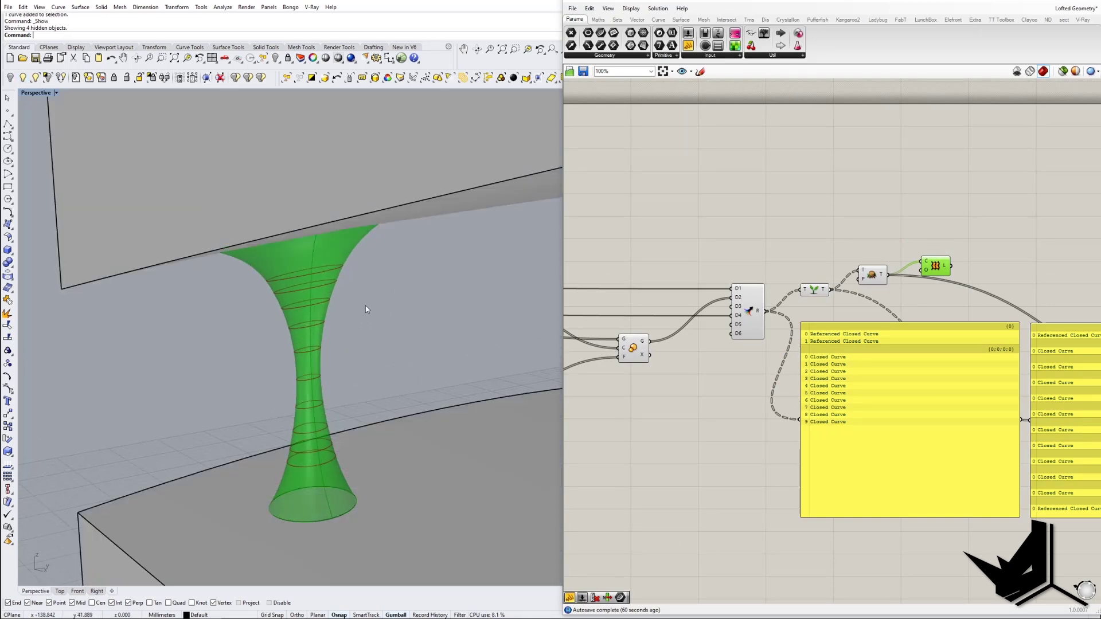
right_drag(365, 307, 360, 333)
scroll(426, 361, down, 8)
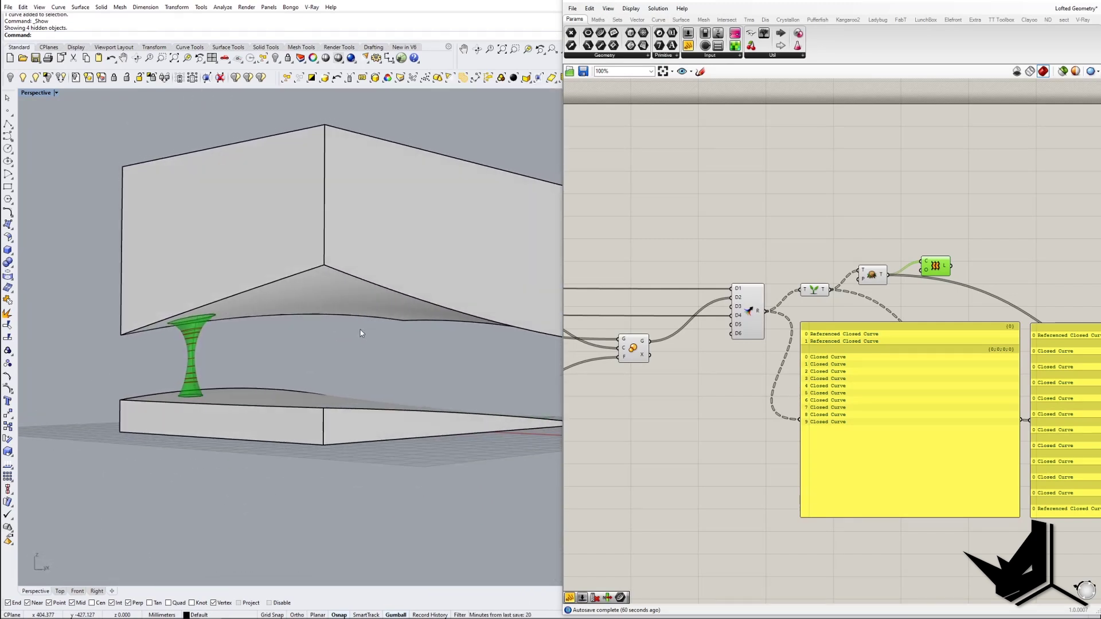
Step: Bake the lofted column into Rhino on the Default layer with its colour set by layer
right_click(940, 267)
click(954, 304)
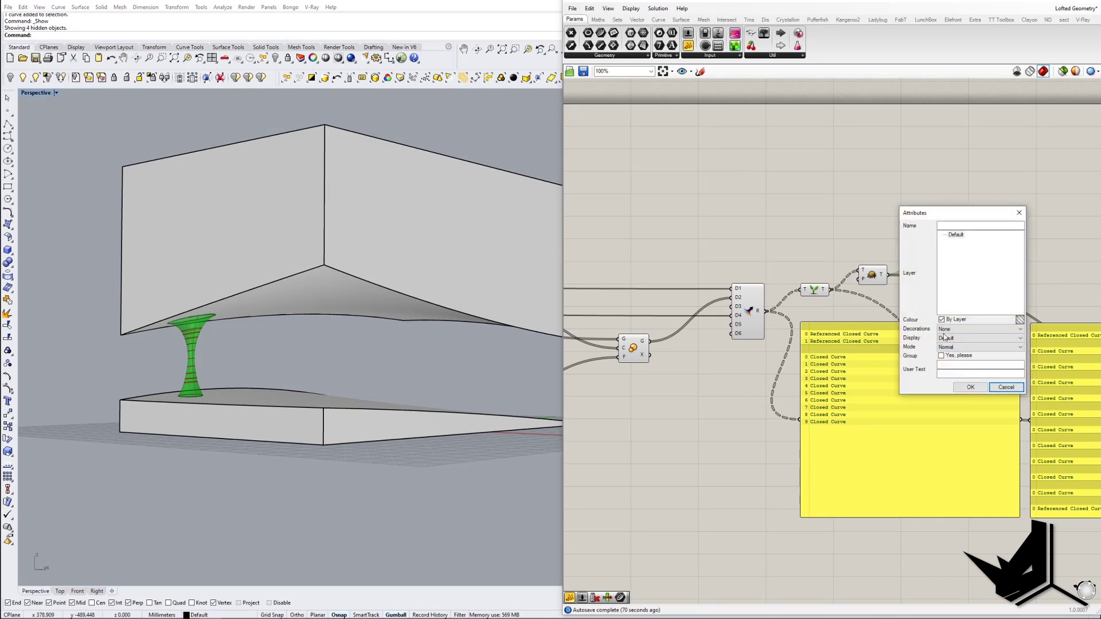
click(970, 386)
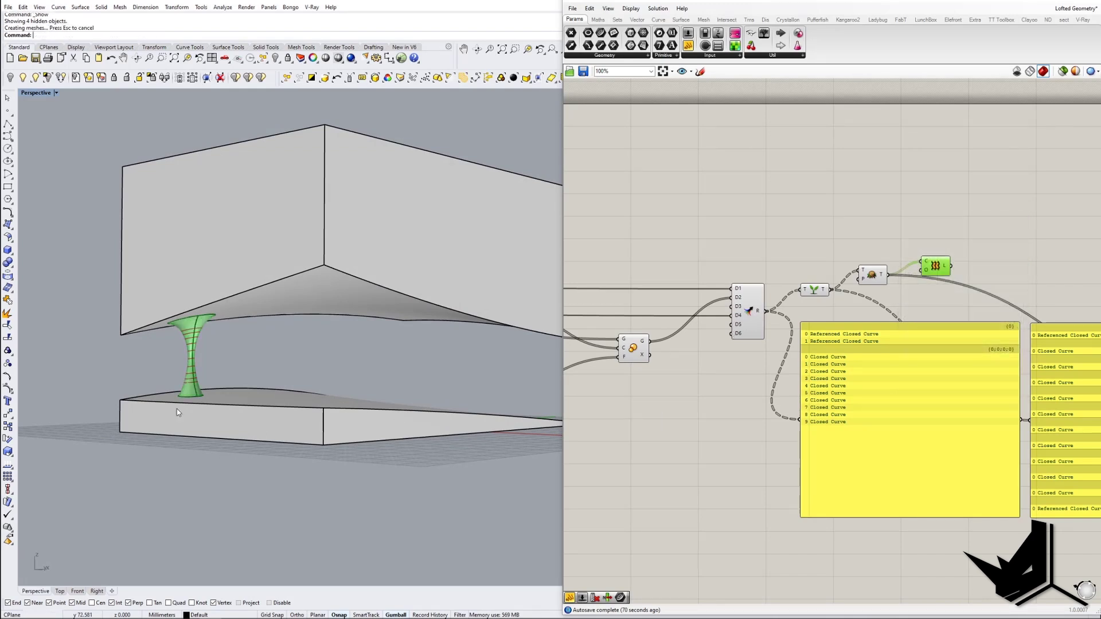
Step: Examine the baked column from several sides to see how it meets the upper and lower volumes
mouse_move(195, 410)
right_down()
mouse_move(222, 398)
mouse_move(204, 391)
right_up()
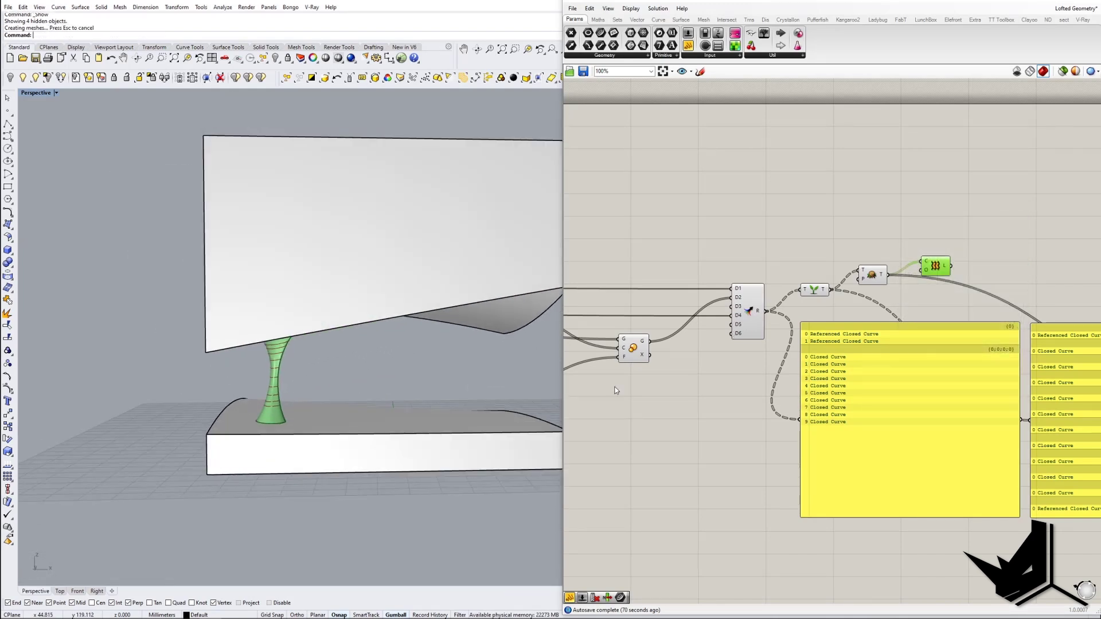
click(930, 247)
scroll(847, 280, down, 5)
right_drag(838, 286, 981, 312)
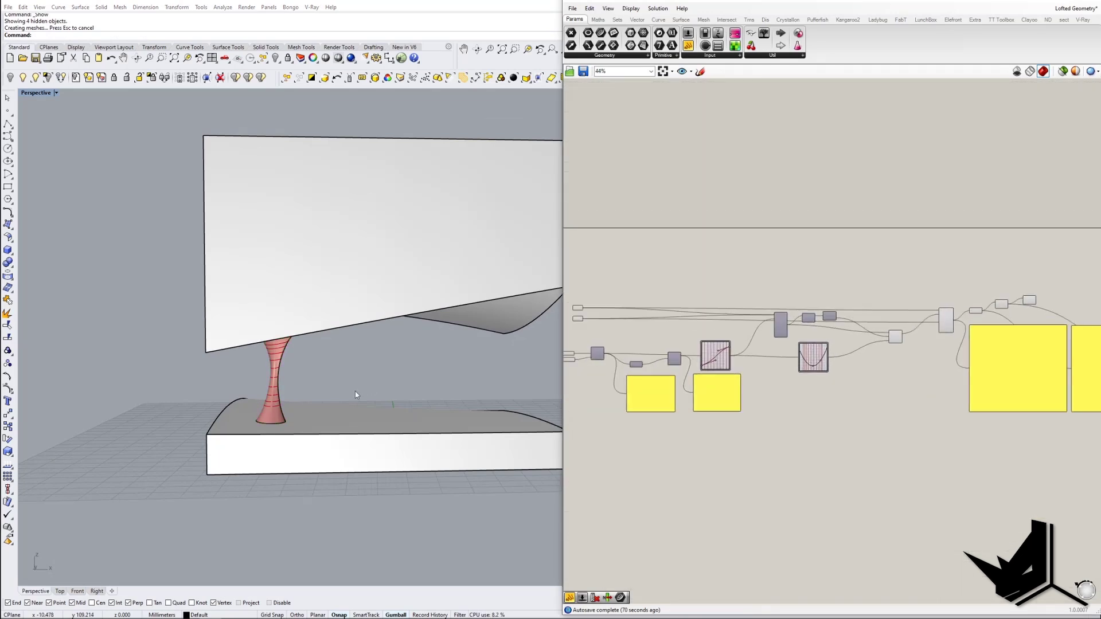
right_drag(356, 394, 264, 361)
scroll(815, 391, down, 4)
mouse_move(423, 364)
right_down()
mouse_move(328, 345)
mouse_move(234, 344)
mouse_move(392, 341)
mouse_move(310, 361)
mouse_move(373, 373)
right_up()
scroll(761, 418, up, 4)
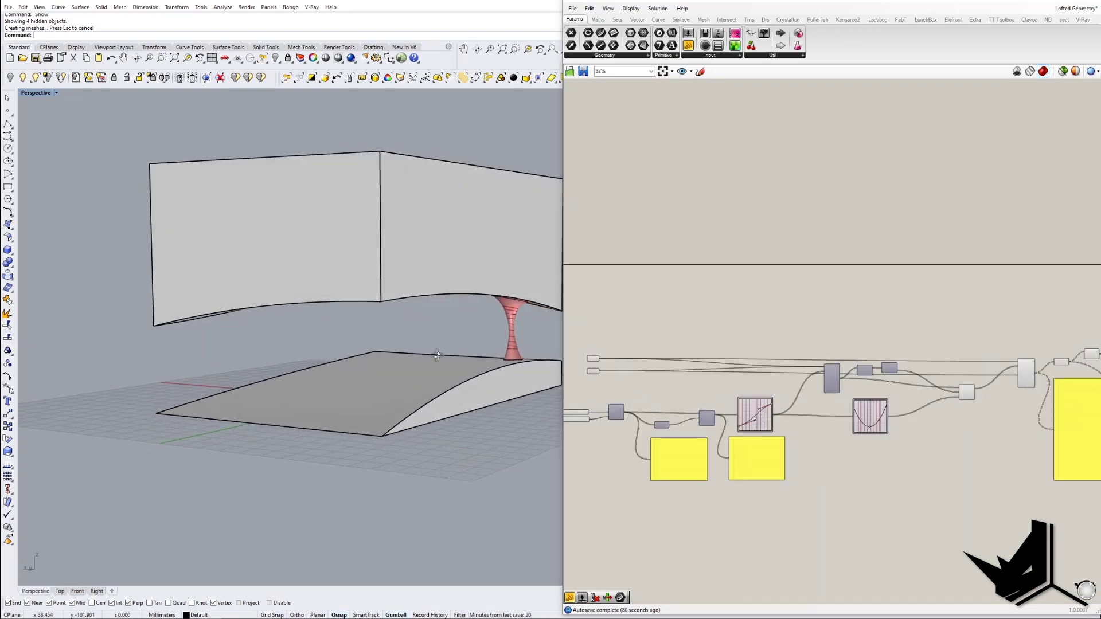
right_drag(540, 344, 361, 361)
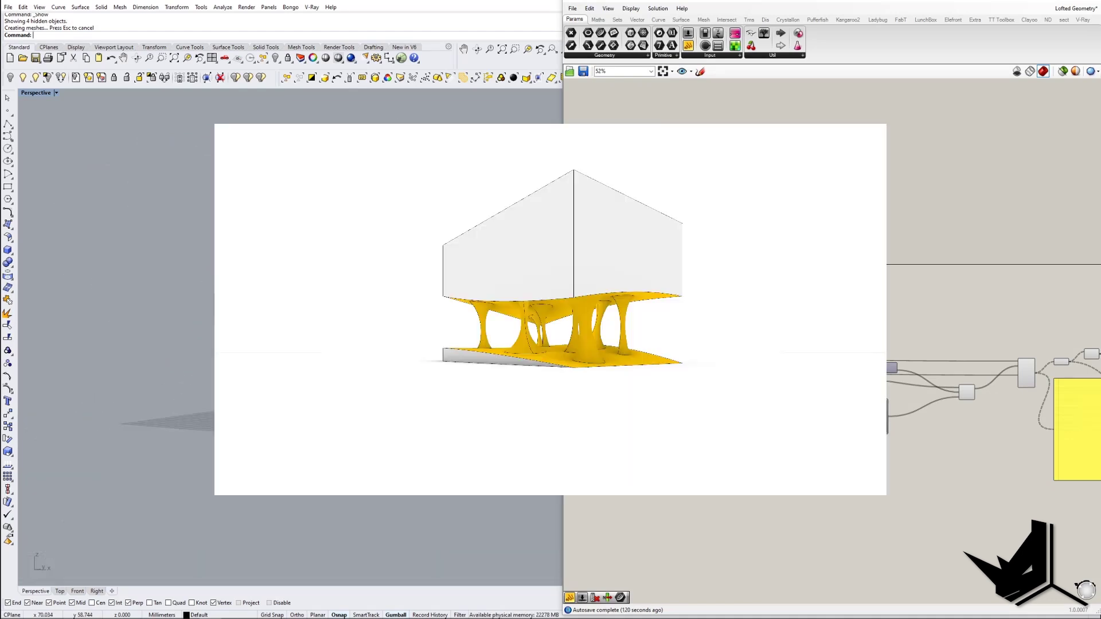